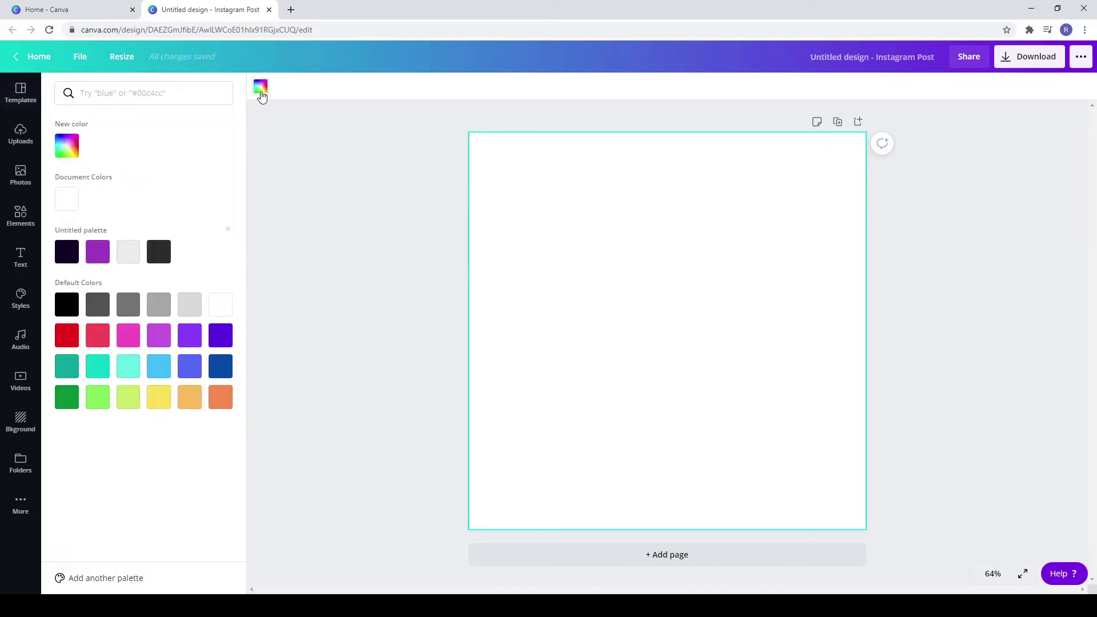
Fill the blank post's background with beige #E1D5C4
text(#E1D5C4)
click(67, 146)
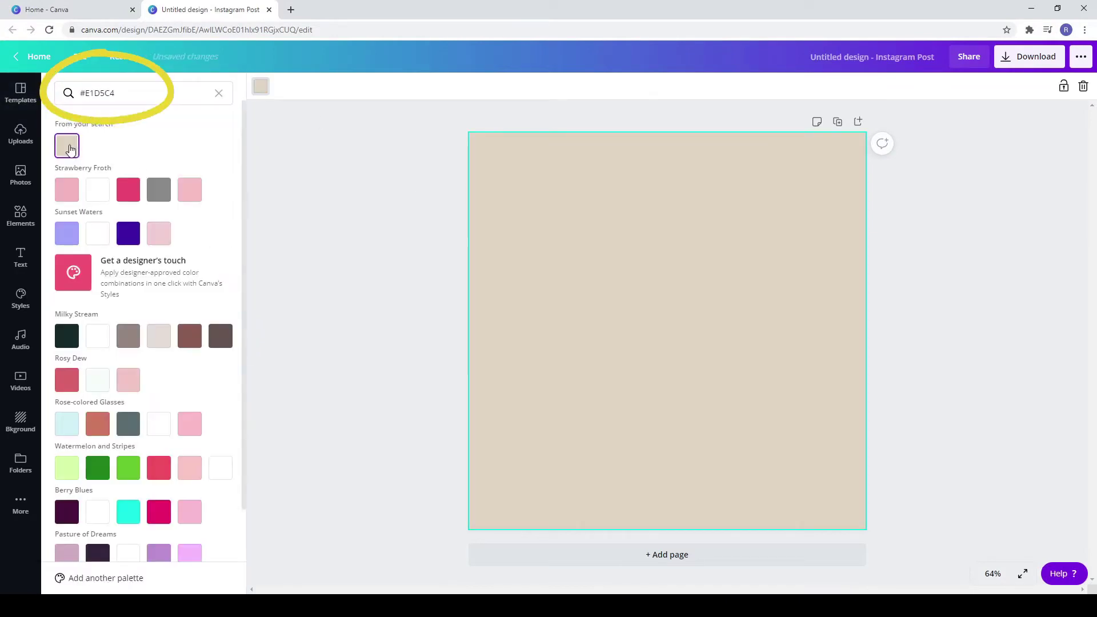
click(392, 230)
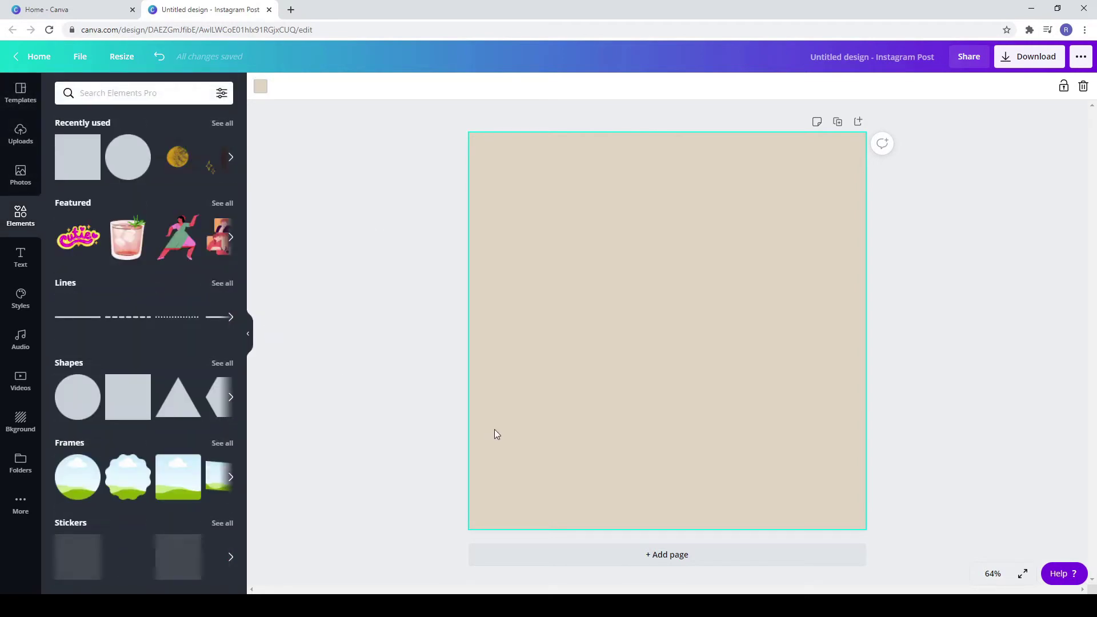
Add a square shape and colour it cream #FDF5EB
key(r)
click(260, 87)
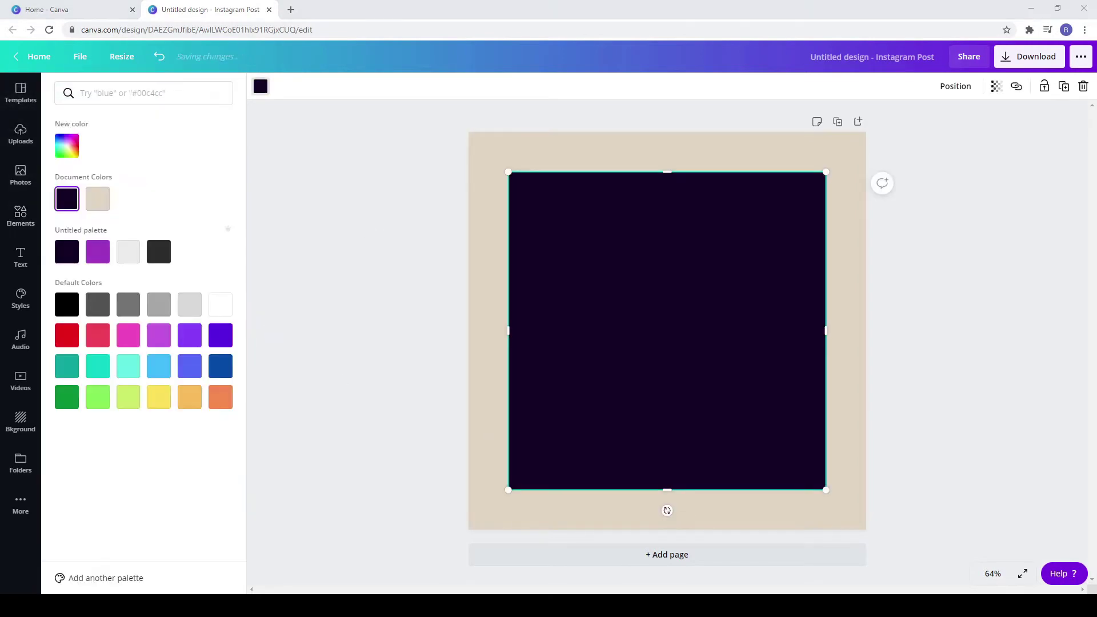
text(#FDF5EB)
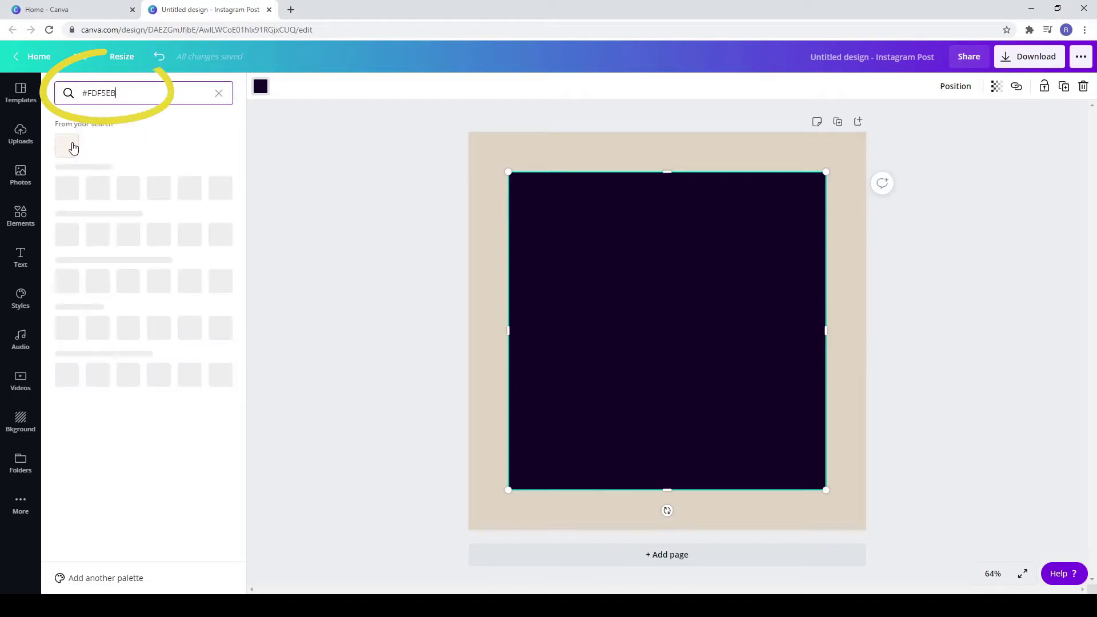
click(66, 146)
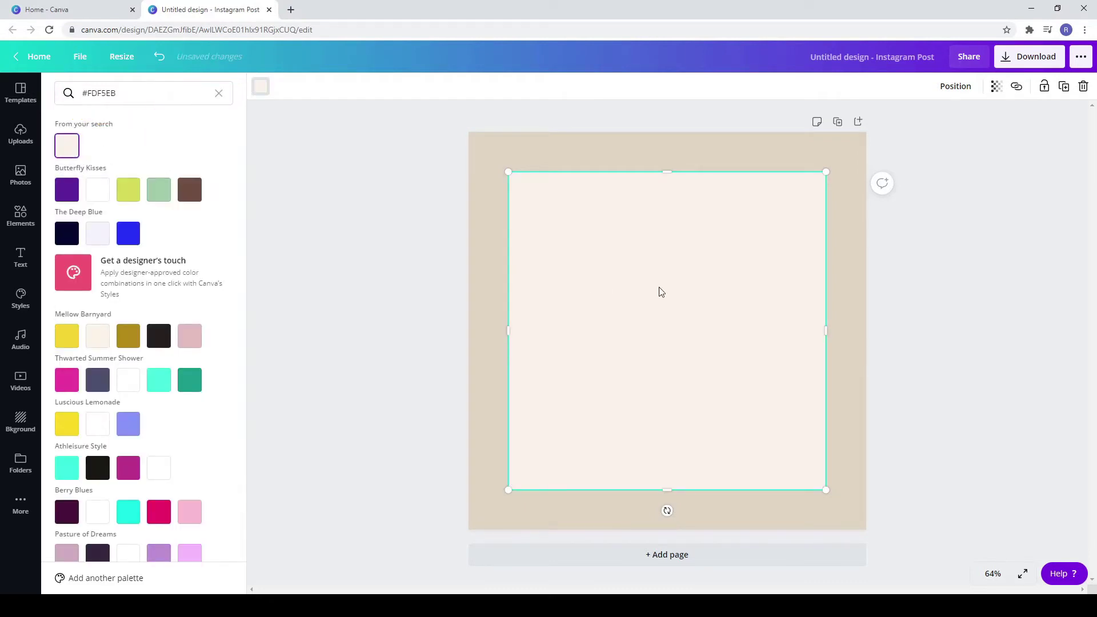
Stretch the cream square into a large rectangle of about 932×797
drag(659, 292, 625, 289)
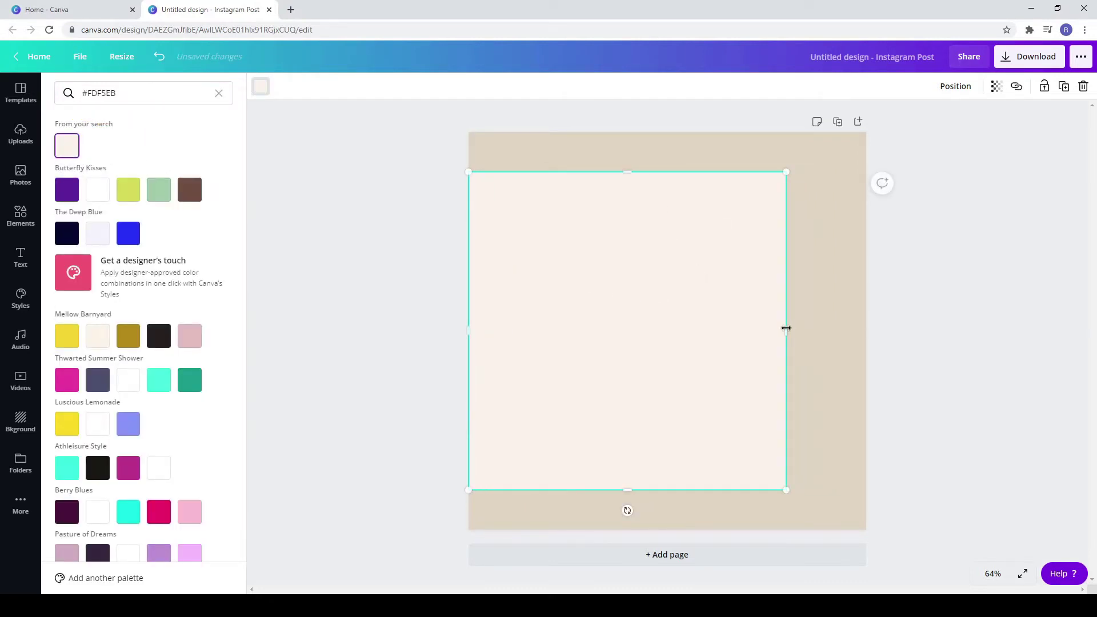
drag(786, 328, 826, 327)
mouse_move(640, 176)
mouse_down()
mouse_move(638, 191)
mouse_move(640, 181)
mouse_up()
drag(654, 487, 662, 472)
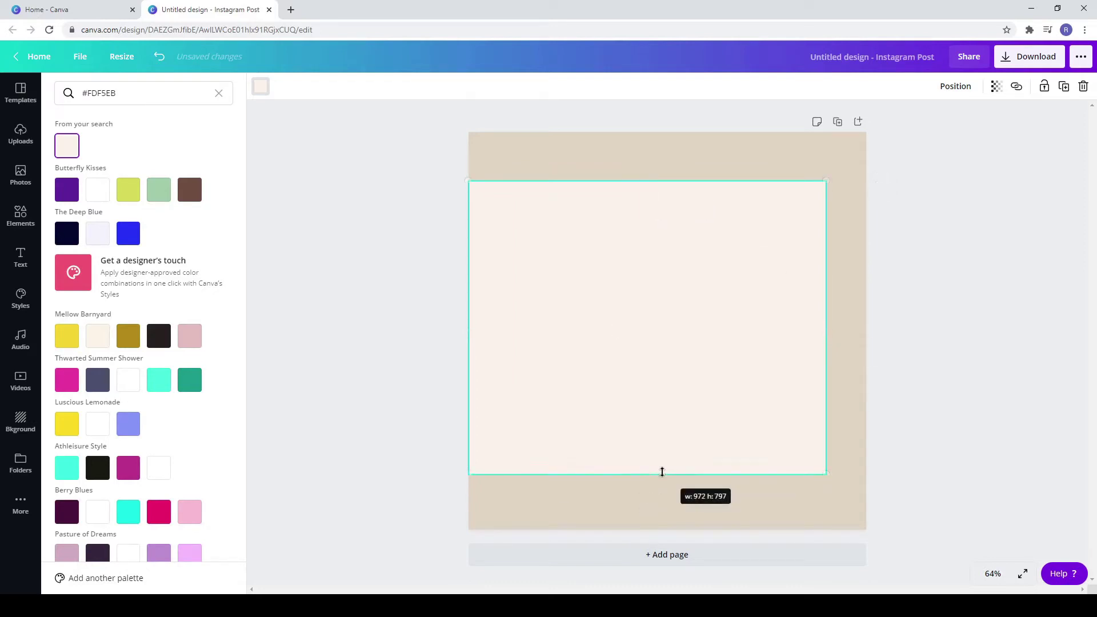
Align the cream rectangle to the page's middle and left edge, then narrow it slightly
click(942, 92)
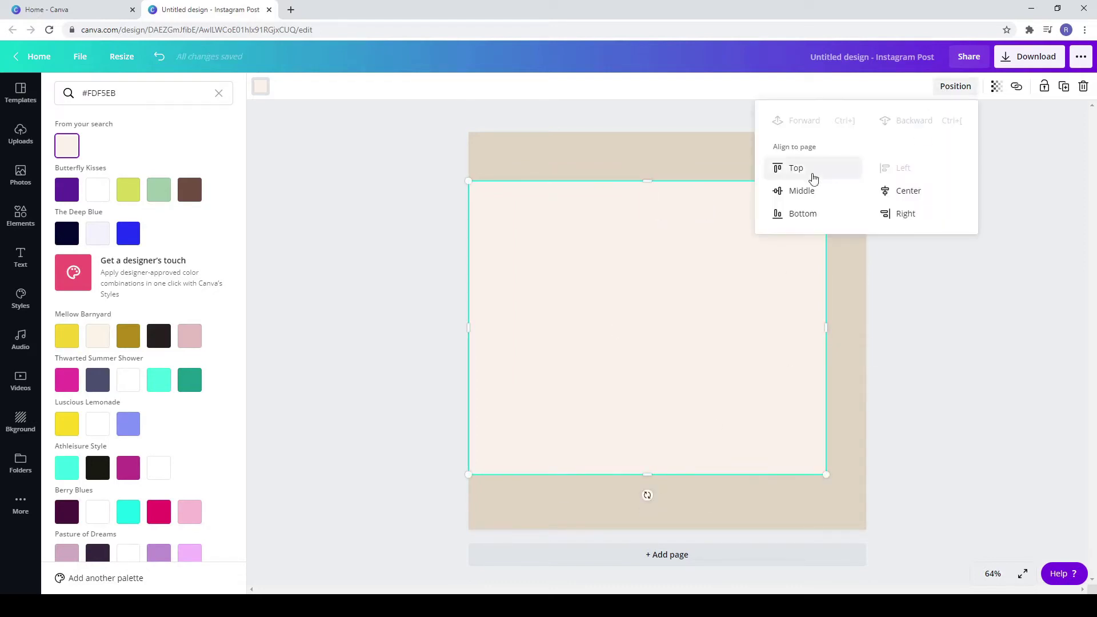
click(802, 191)
click(928, 196)
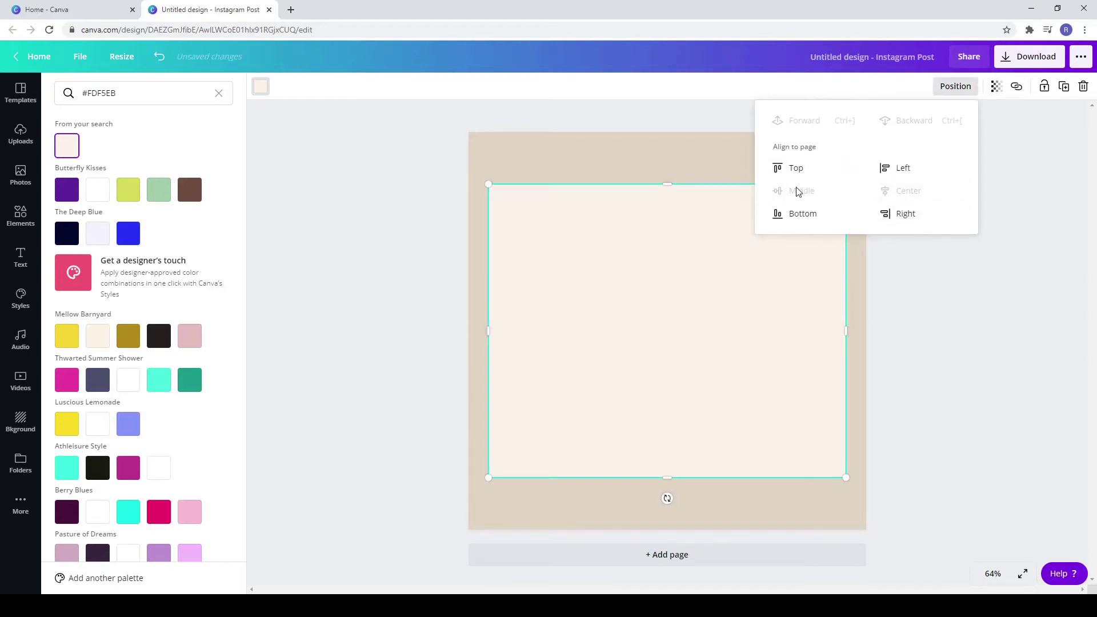
click(905, 173)
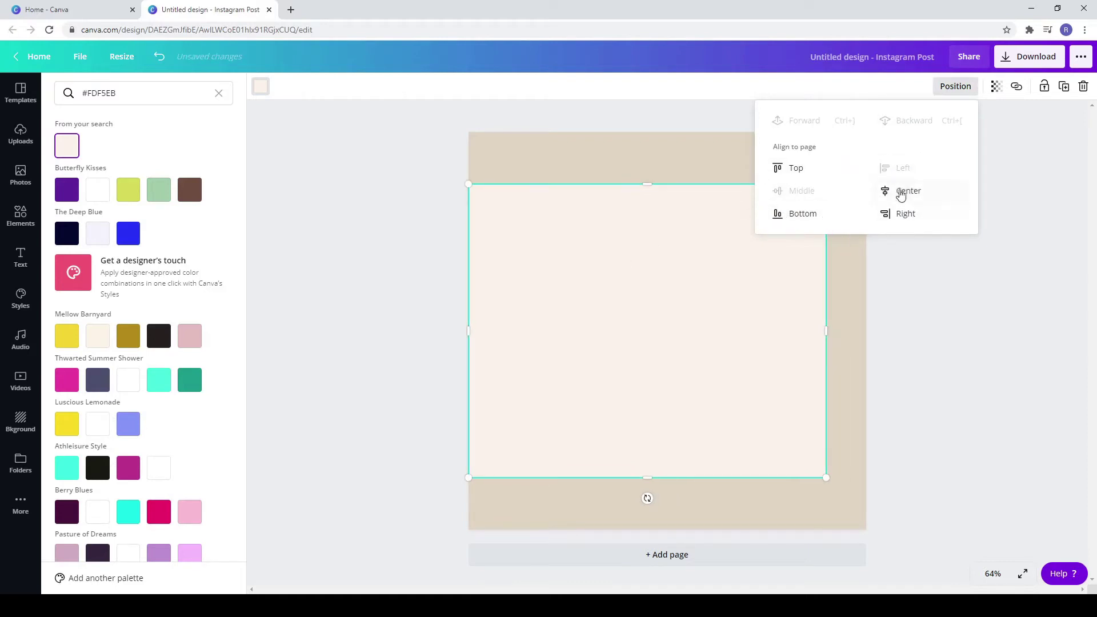
click(917, 338)
click(917, 338)
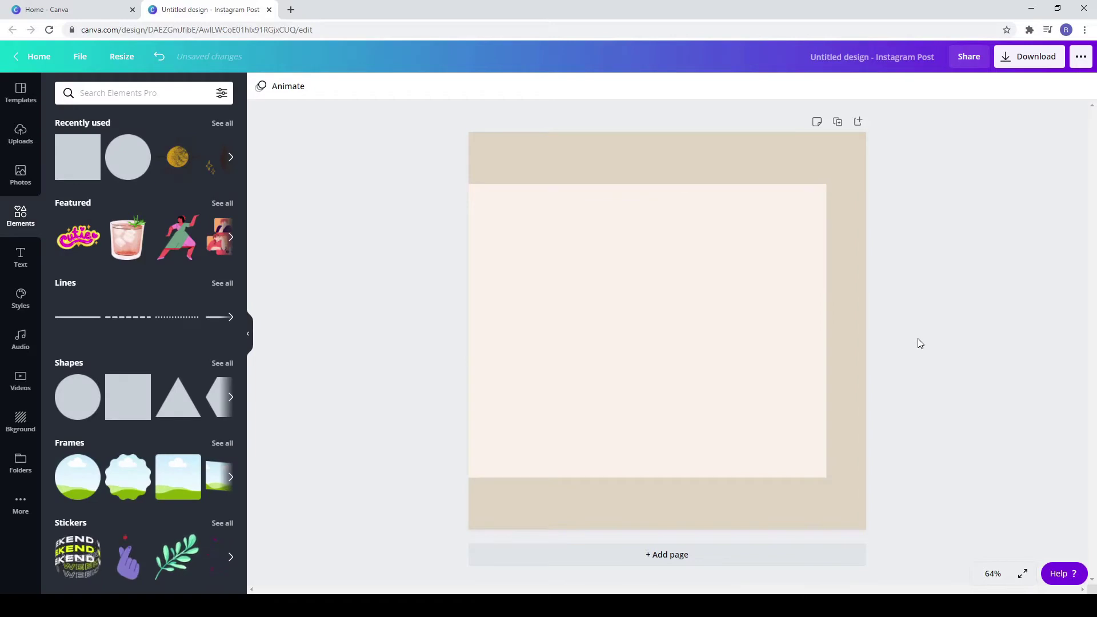
click(804, 337)
mouse_move(828, 330)
mouse_down()
mouse_move(813, 333)
mouse_move(822, 331)
mouse_up()
click(913, 369)
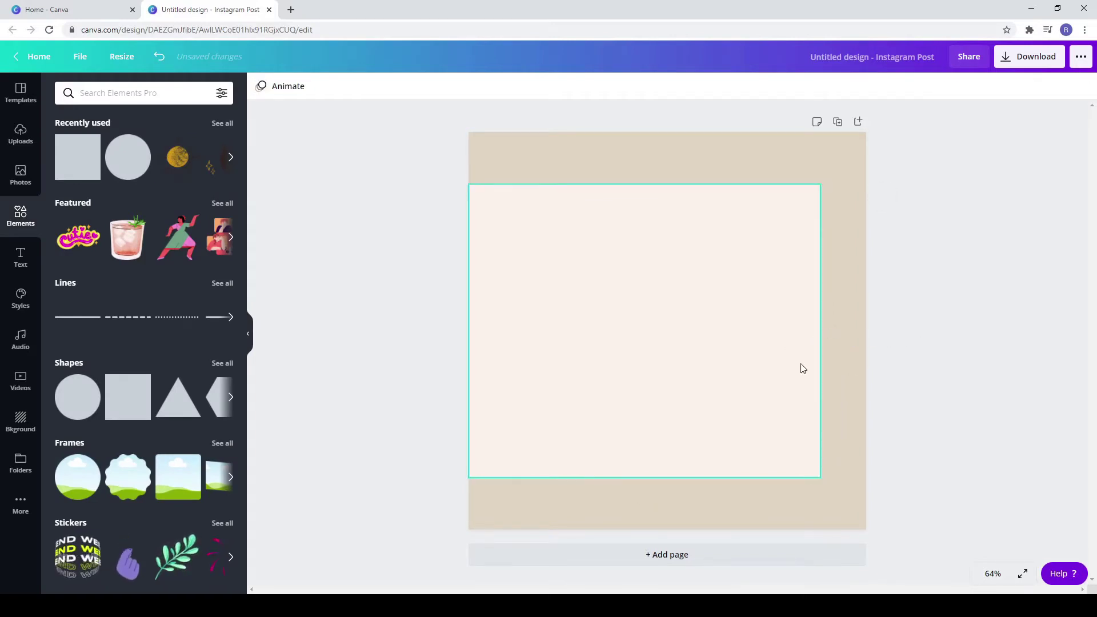
Add a dark square and reshape it into a wide horizontal band
key(r)
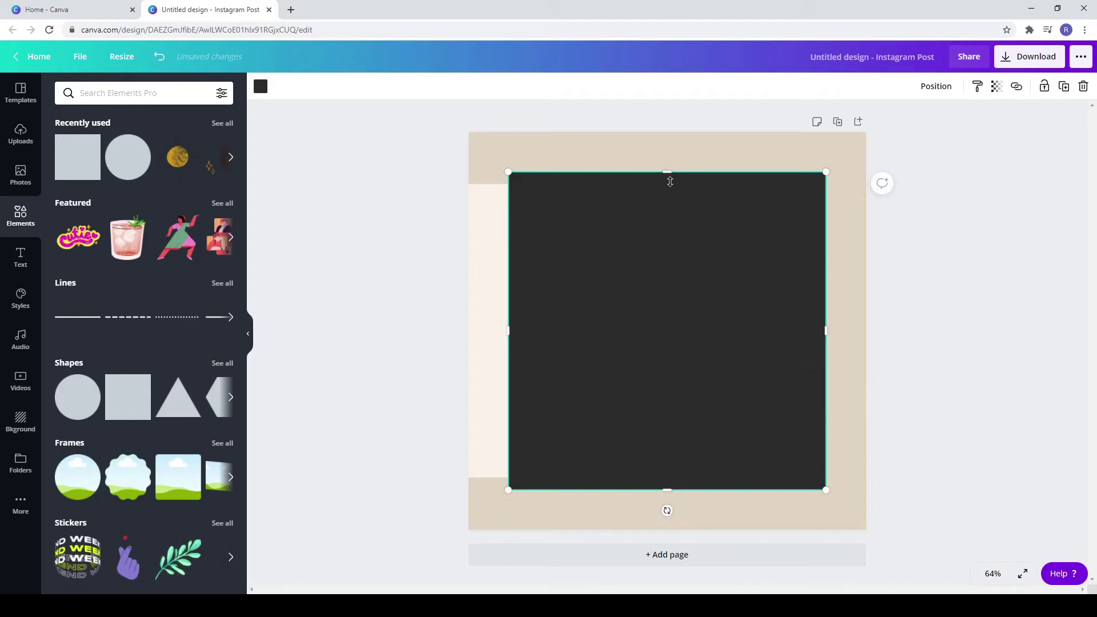
drag(660, 183, 652, 265)
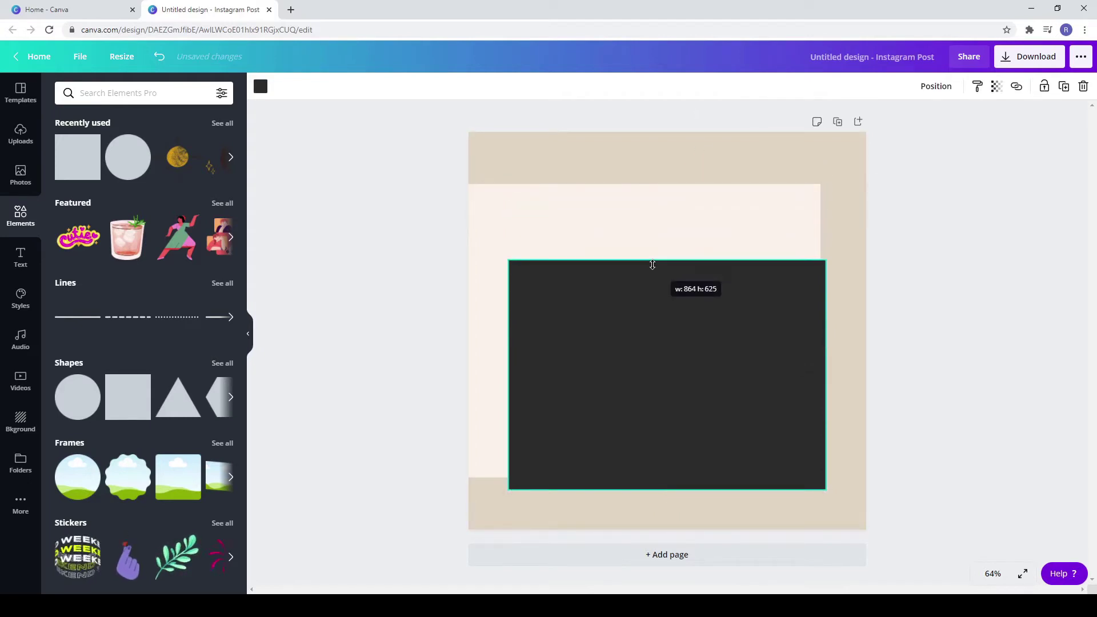
drag(667, 490, 720, 352)
drag(826, 313, 877, 313)
Align the dark band to the page's middle and right edge, then send it behind the cream panel
click(935, 86)
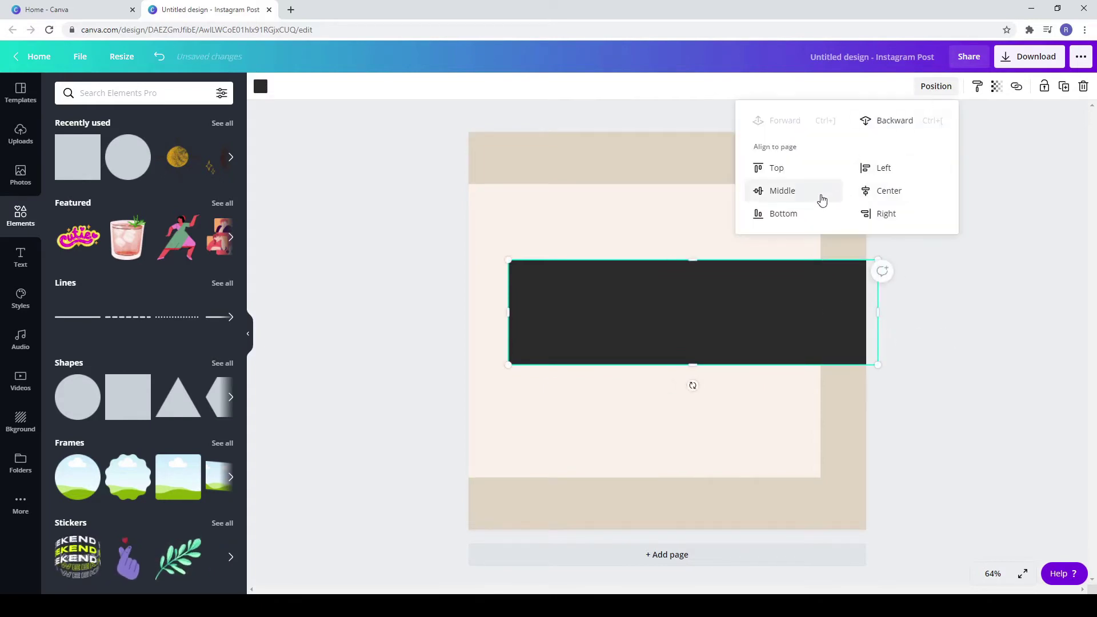
click(875, 199)
click(791, 197)
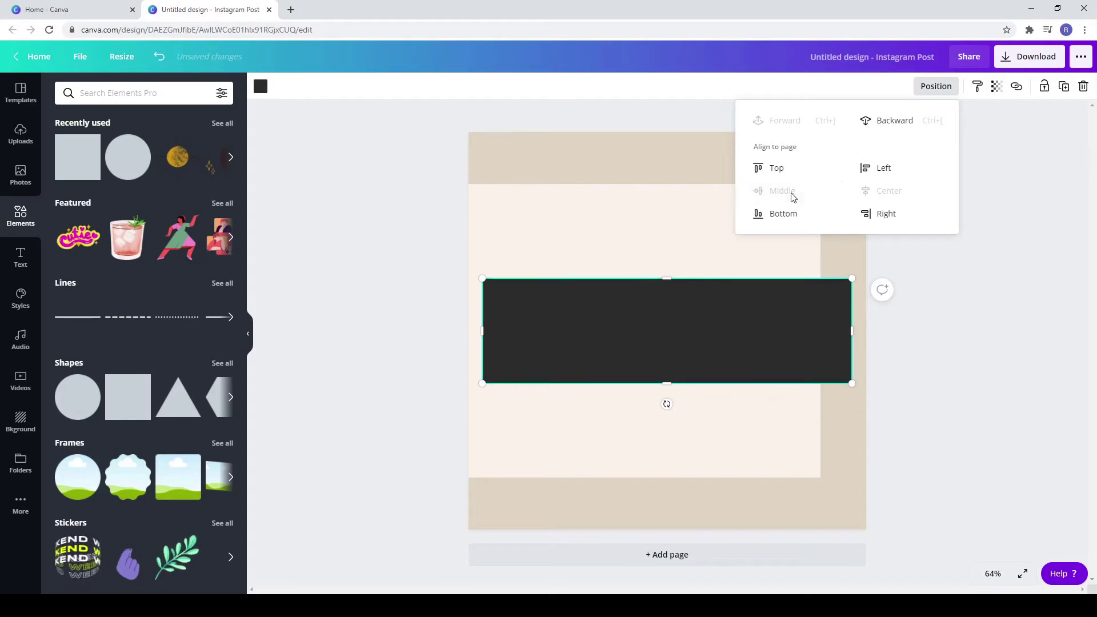
click(890, 219)
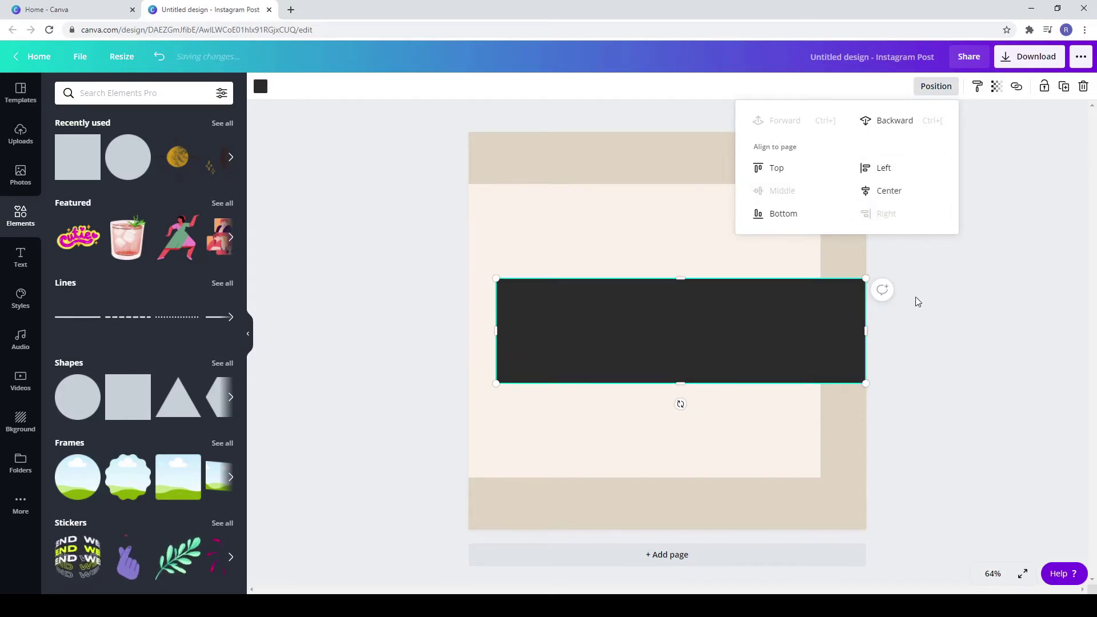
click(871, 345)
right_click(832, 340)
click(878, 454)
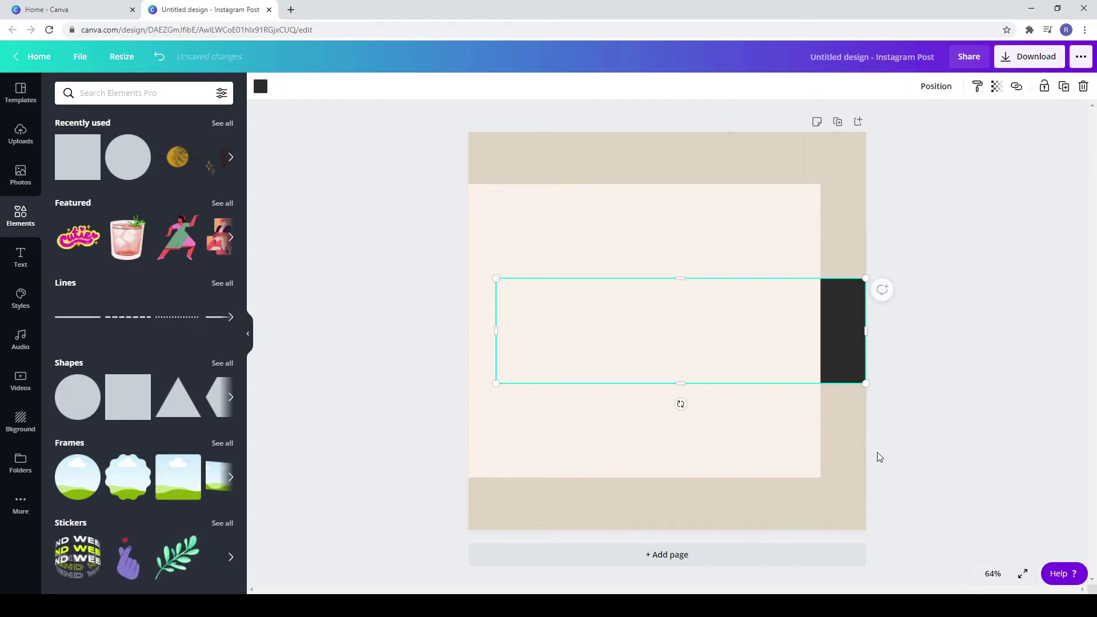
click(950, 443)
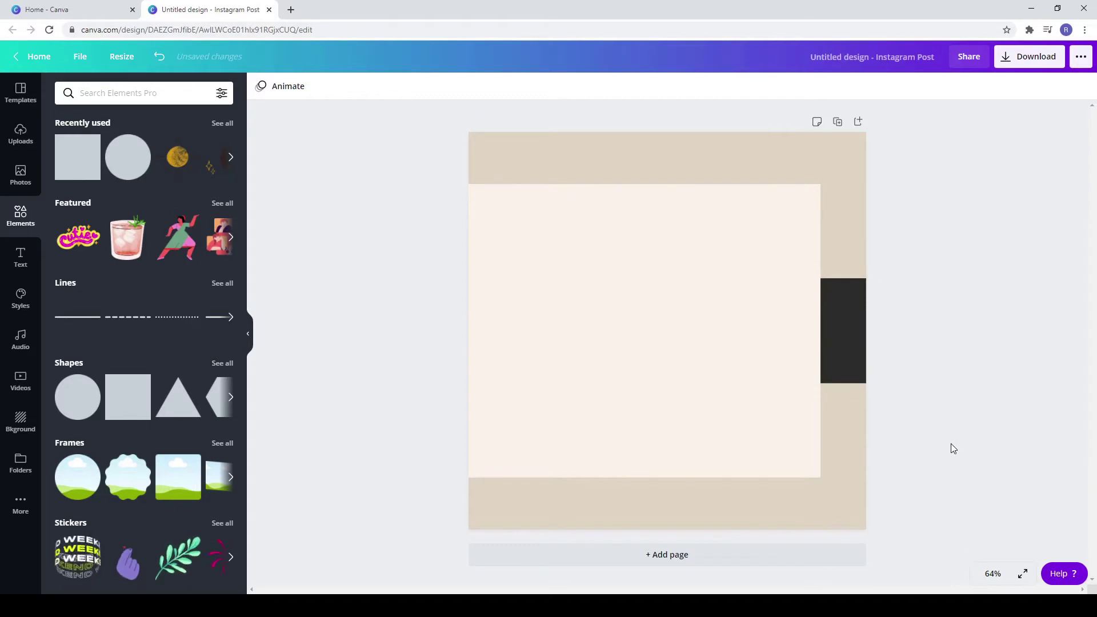
Add a 'HAPPY CLIENTS' heading in Julius Sans One, then move it to the top of the cream panel and enlarge it
click(28, 260)
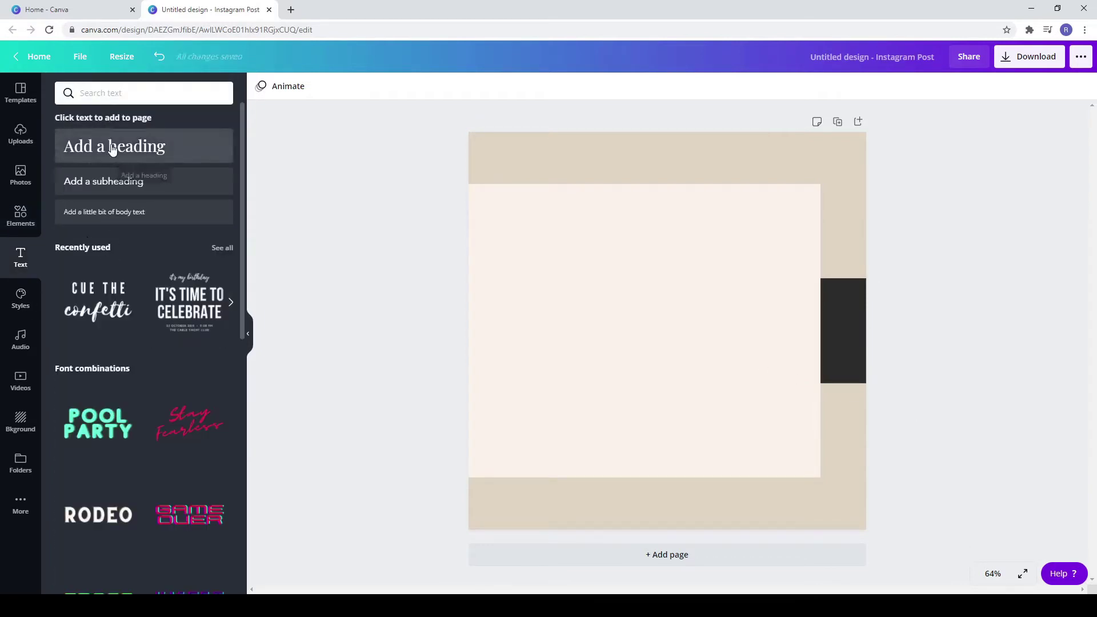
click(112, 147)
click(297, 86)
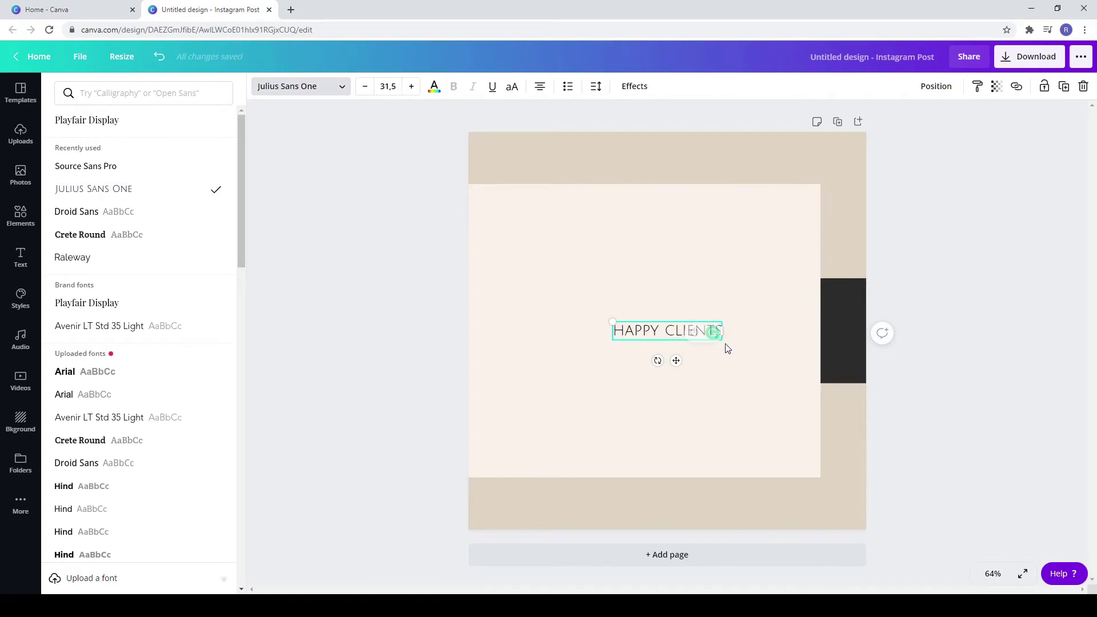
key(Escape)
drag(711, 334, 622, 212)
drag(684, 235, 758, 269)
click(752, 196)
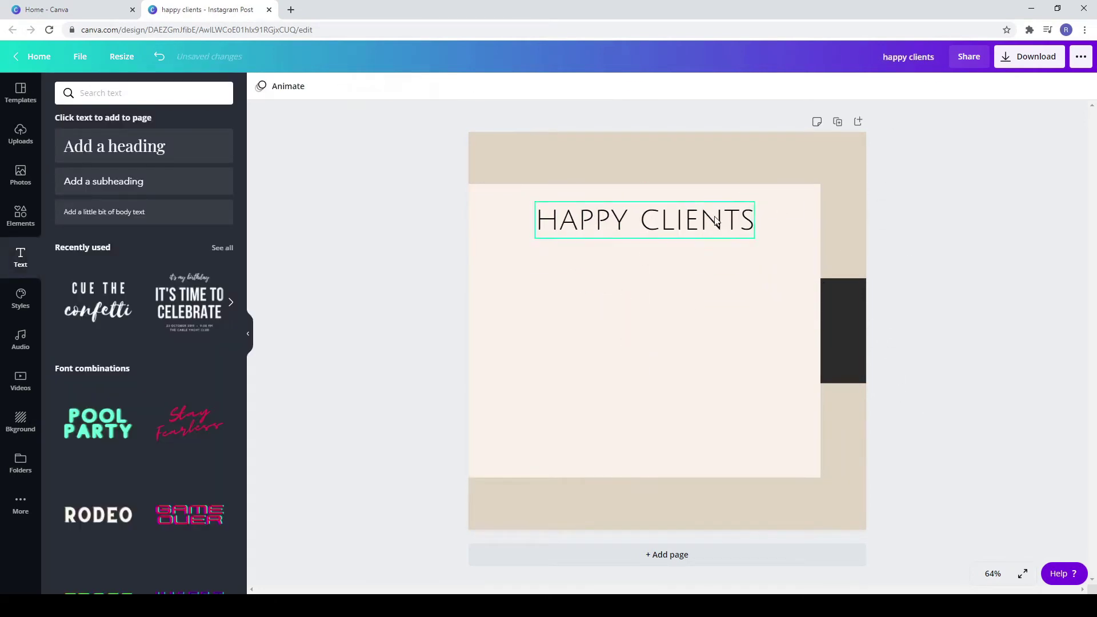
click(713, 223)
Add the pasted Lorem ipsum quote as a paragraph in Source Sans Pro, scaled to about 23.1
click(90, 182)
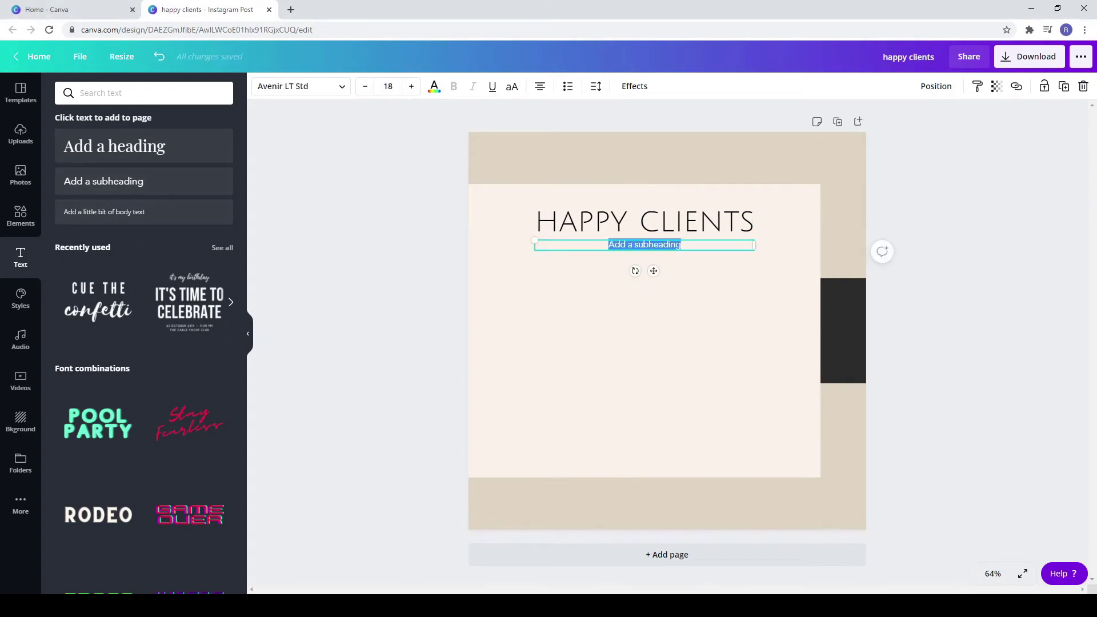
text("Lorem ipsum dolor sit amet, consectetur adipiscing elit. Mauris efficitur, ex sed lacinia faucibus, tortor quam commodo tortor, vel viverra diam tortor non neque. Praesent a massa scelerisque, lobortis massa sed, commodo ex. Fusce quis odio feugiat ante semper consectetur. Vestibulum ante ipsum.")
click(343, 92)
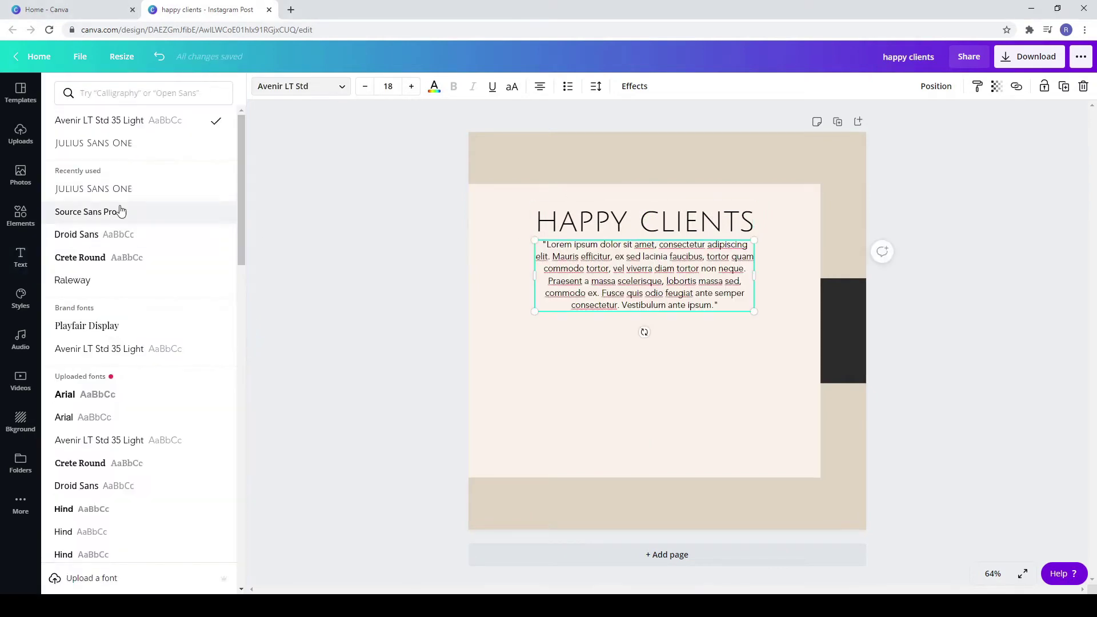
click(118, 211)
click(644, 328)
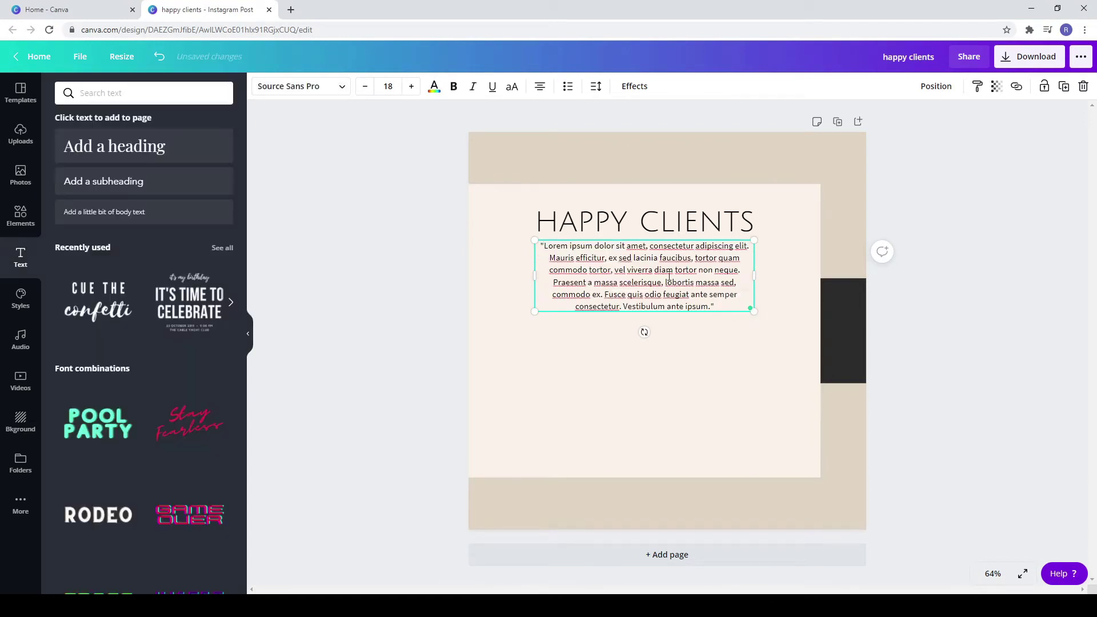
drag(708, 314, 788, 415)
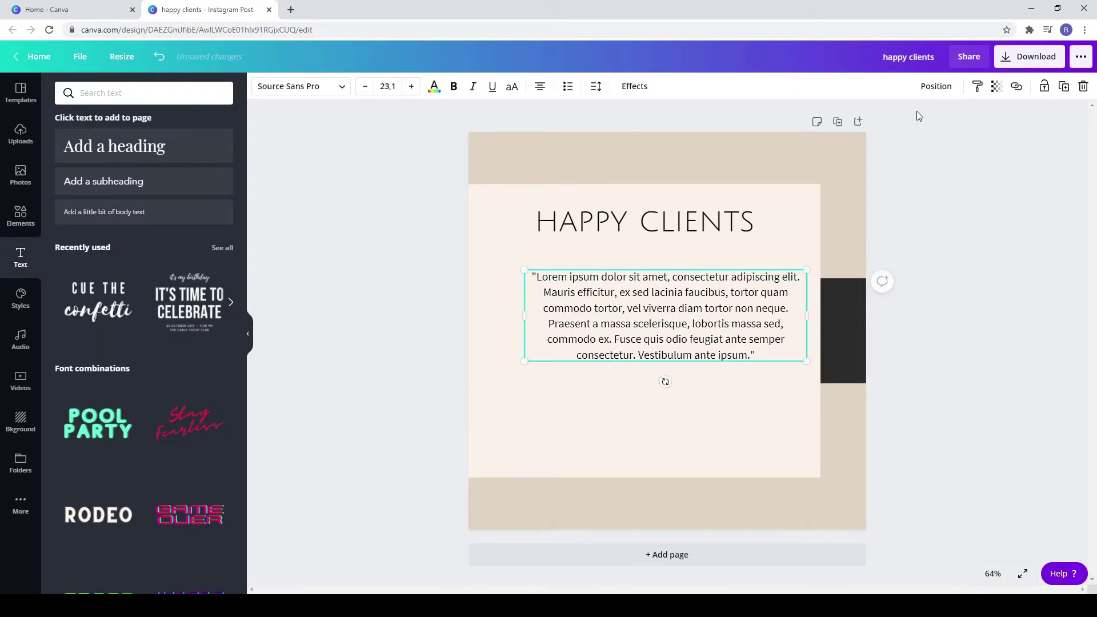
Enlarge the HAPPY CLIENTS heading and line the quote paragraph up with its edges
click(935, 86)
click(782, 191)
key(ctrl+z)
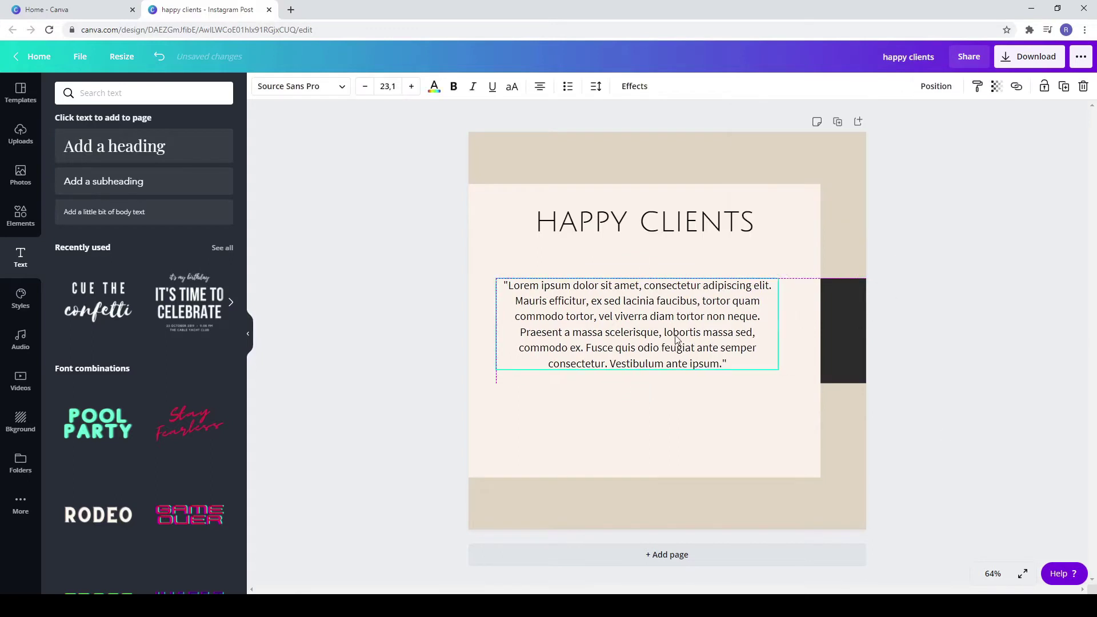
click(540, 237)
drag(537, 239, 497, 250)
drag(755, 247, 780, 251)
drag(734, 345, 728, 345)
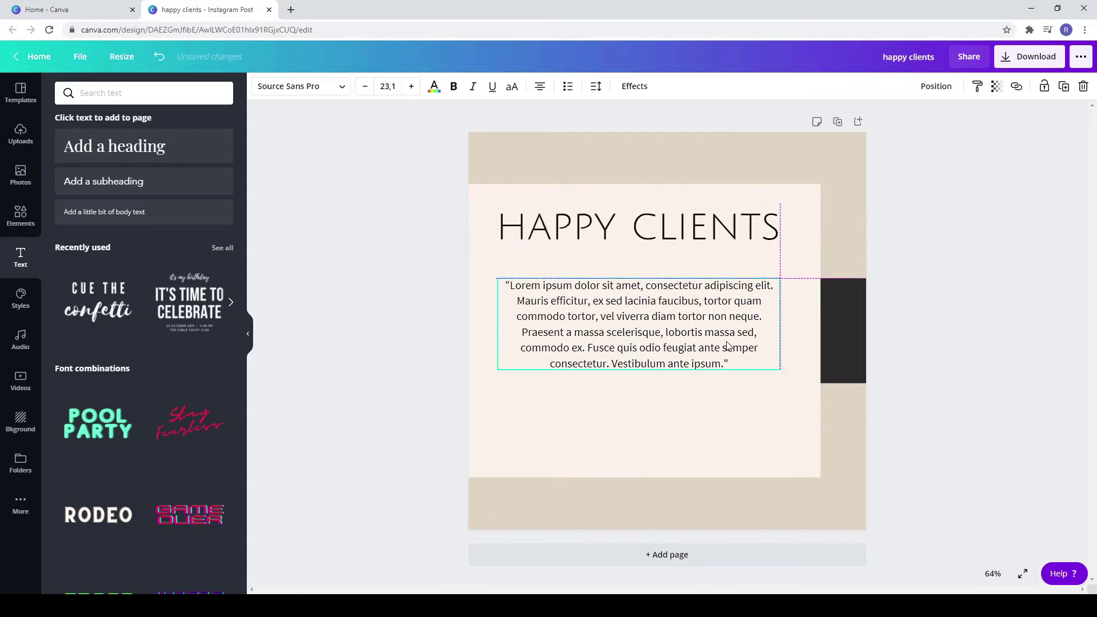
click(942, 422)
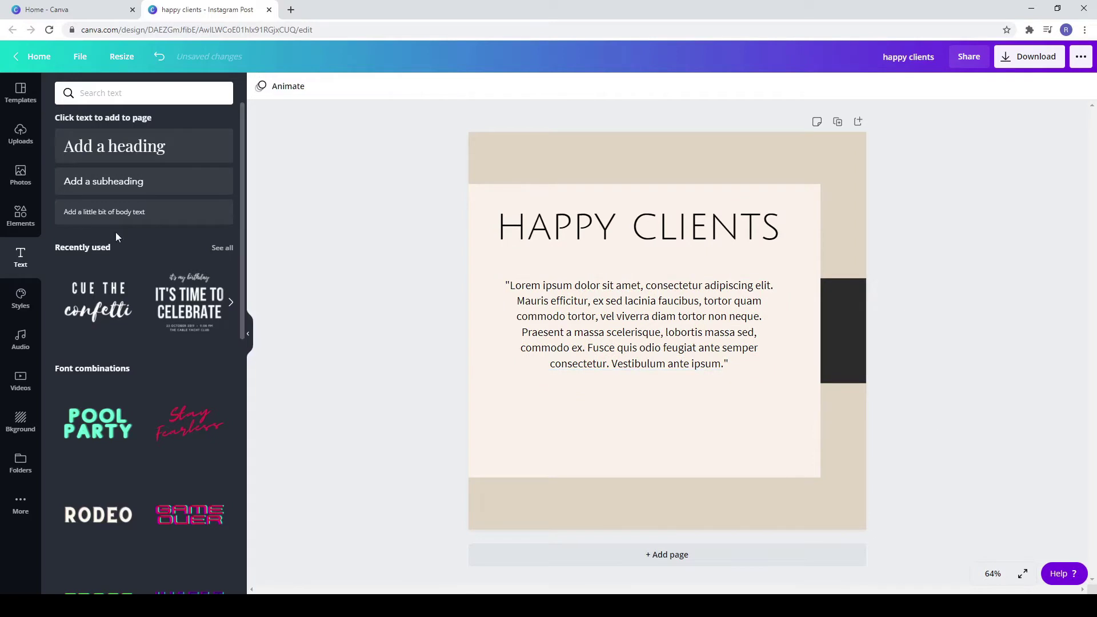
Add a subheading in Source Sans Pro at size 22 below the testimonial quote
click(80, 182)
click(288, 86)
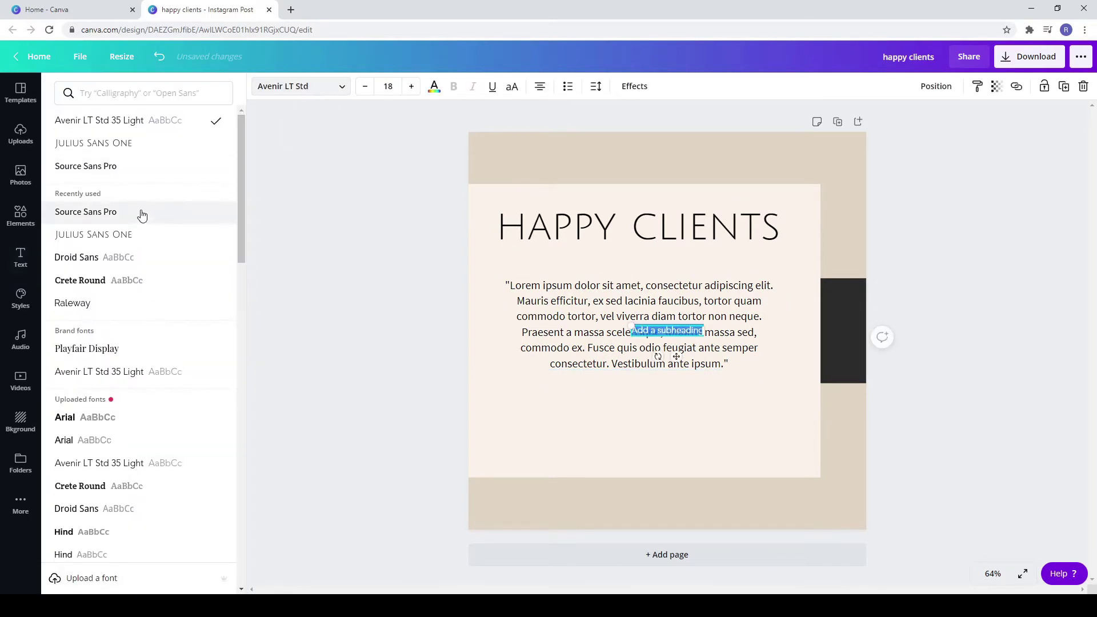
click(142, 214)
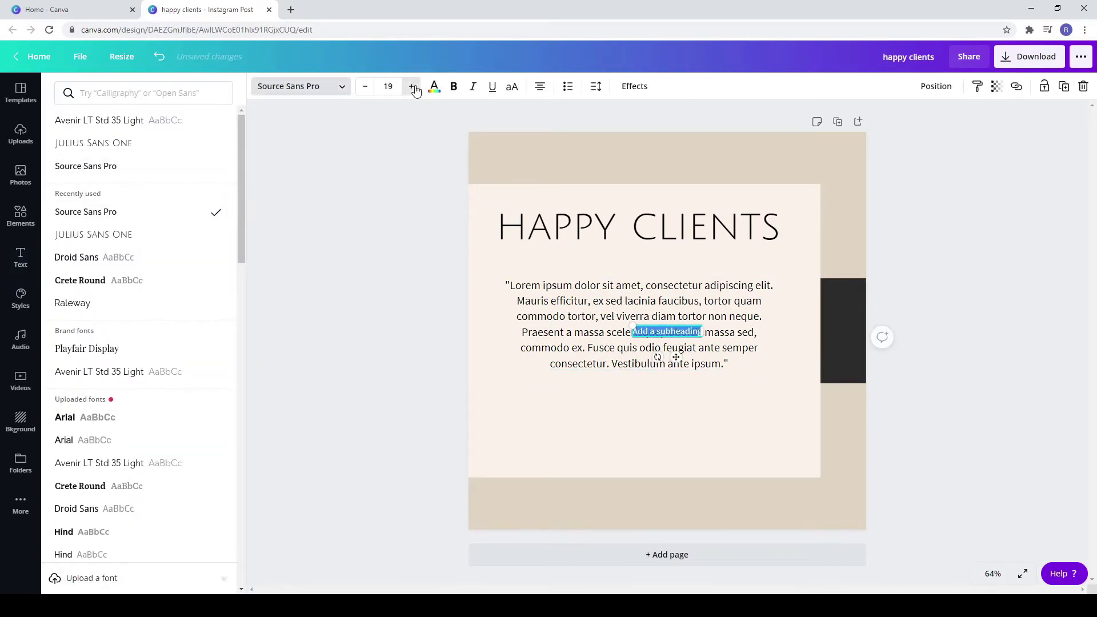
click(667, 332)
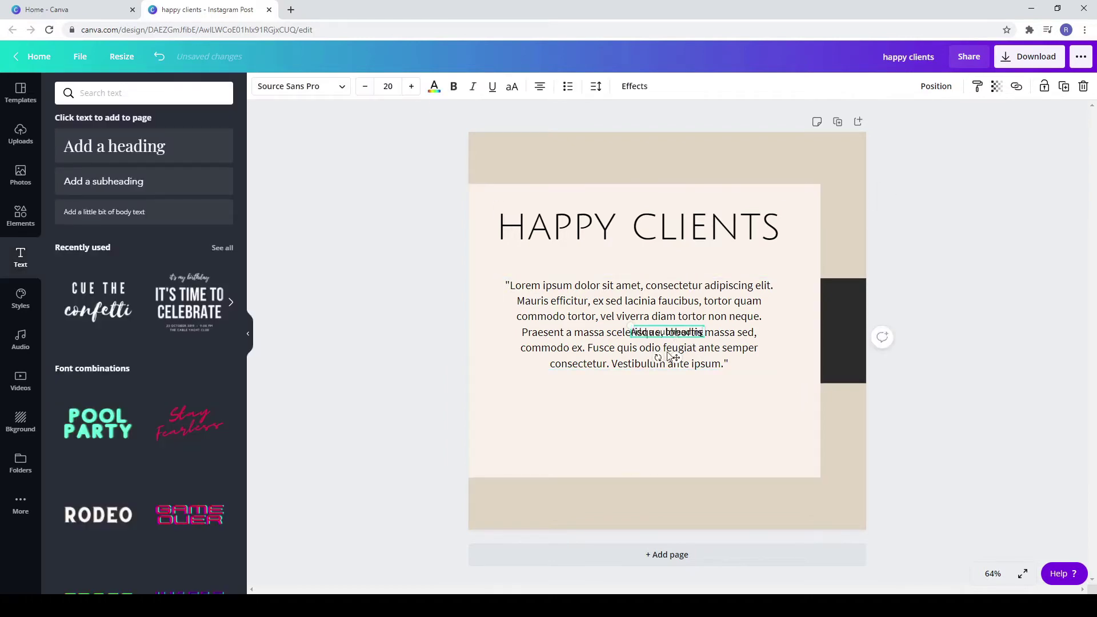
drag(667, 333, 820, 407)
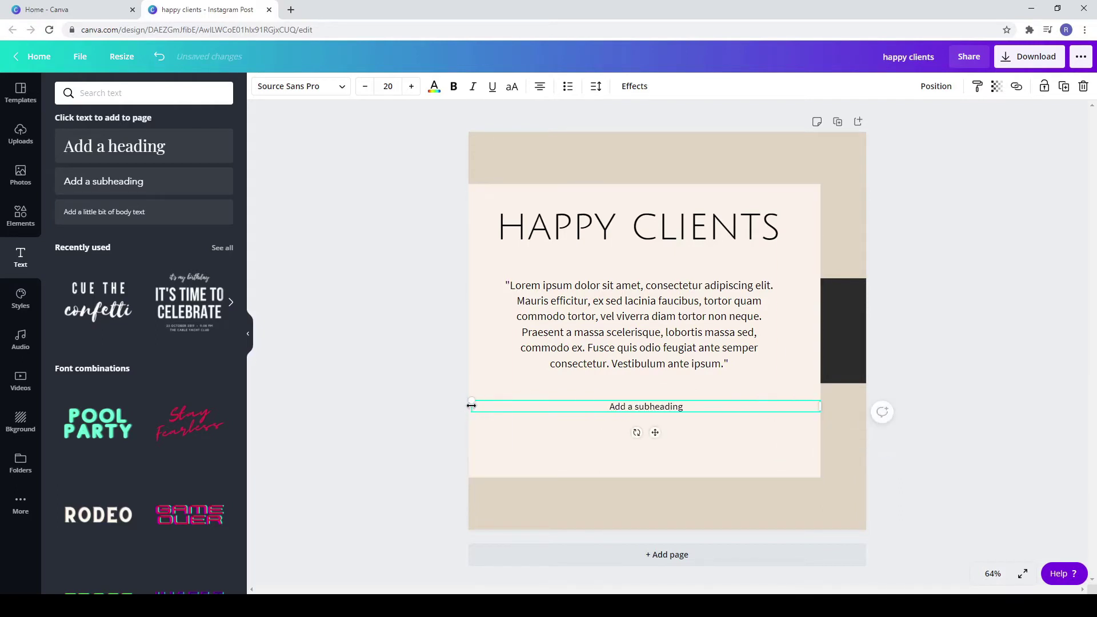
drag(471, 405, 469, 406)
click(410, 91)
click(410, 90)
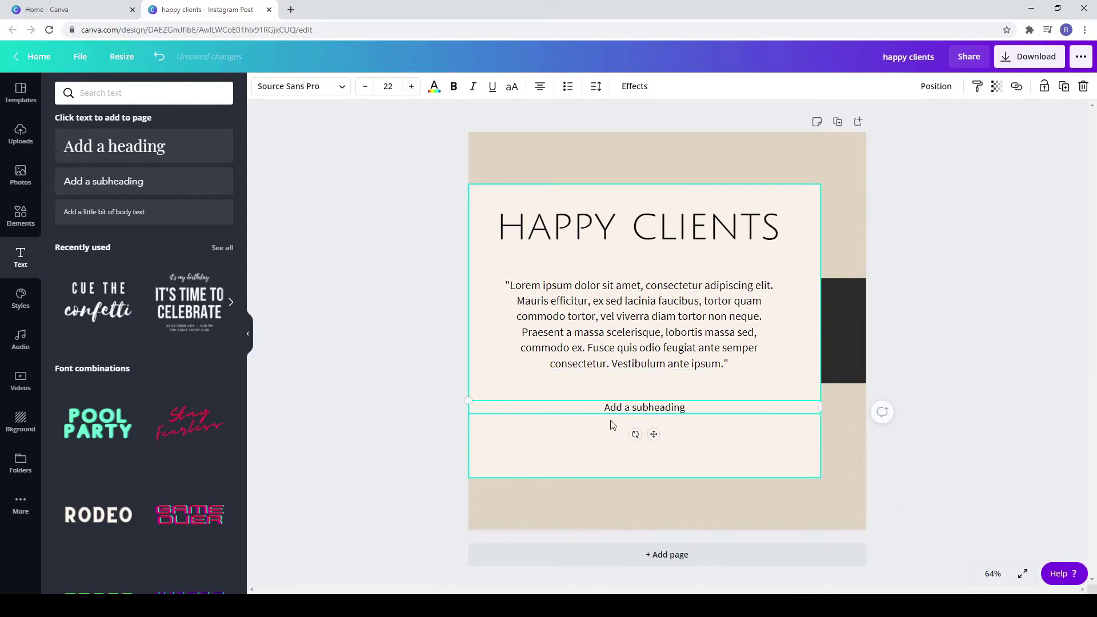
Prefix the subheading with '- ' and fine-tune the positions of the subheading, quote and heading
text(-)
click(800, 440)
drag(678, 412, 678, 428)
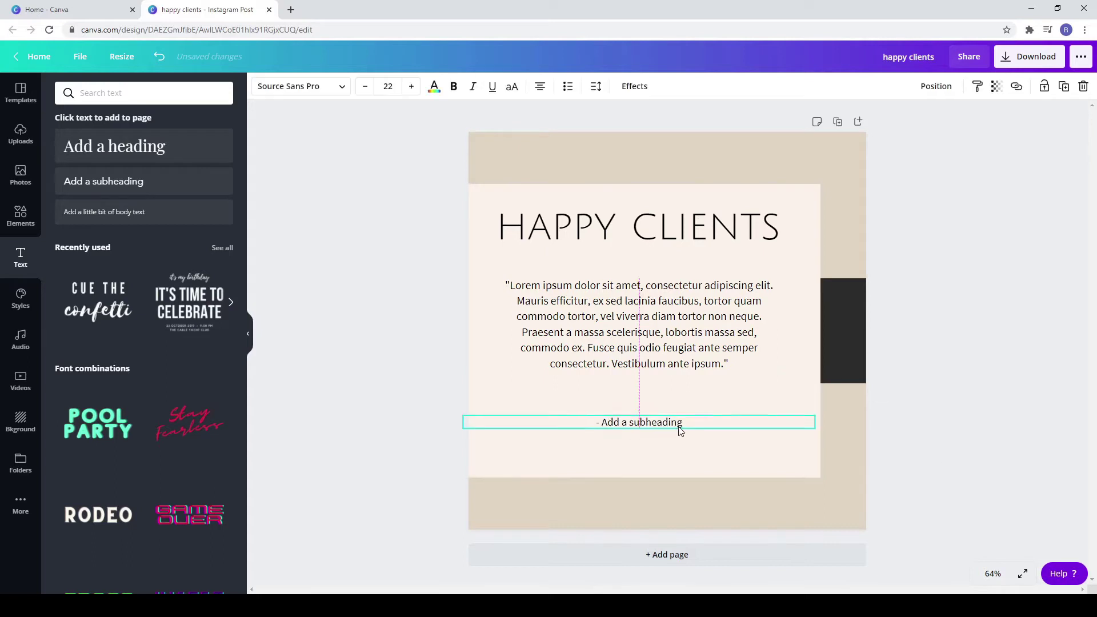
drag(639, 343, 639, 349)
drag(642, 228, 648, 231)
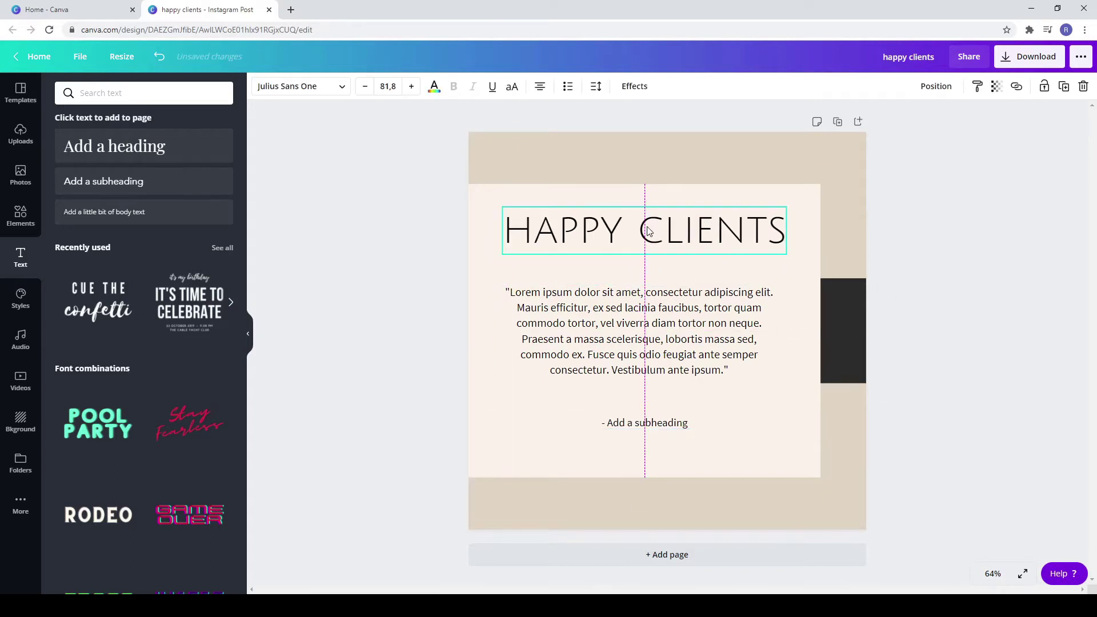
click(929, 449)
click(13, 228)
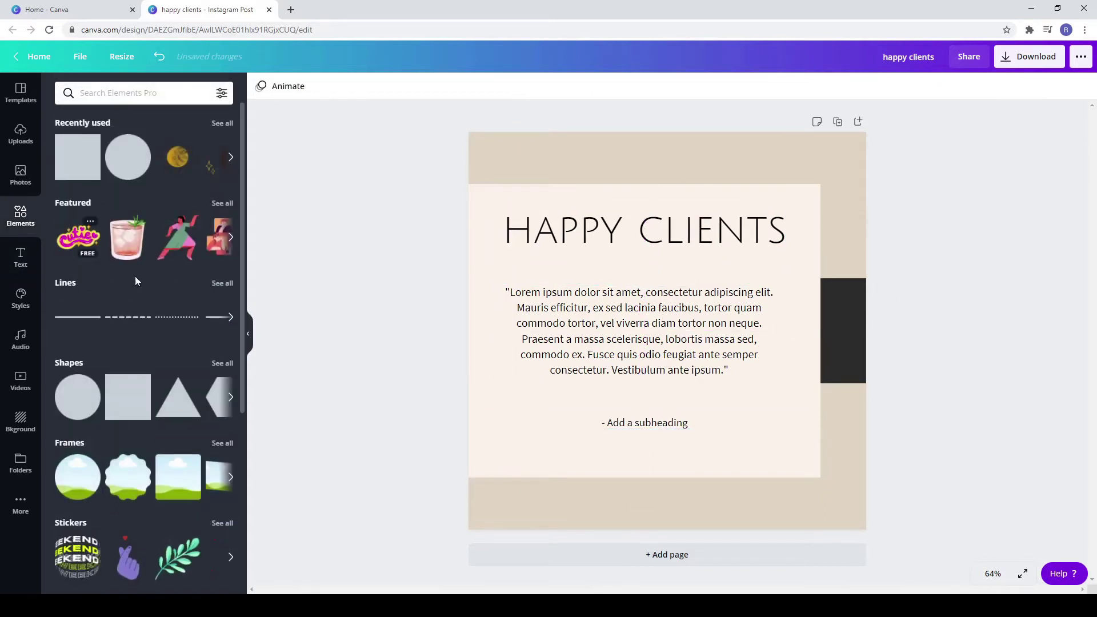
Add the Camping Rustic Drawing moon sketch, shrunk to about 195×165, beside the attribution line
scroll(134, 276, down, 7)
scroll(182, 313, down, 15)
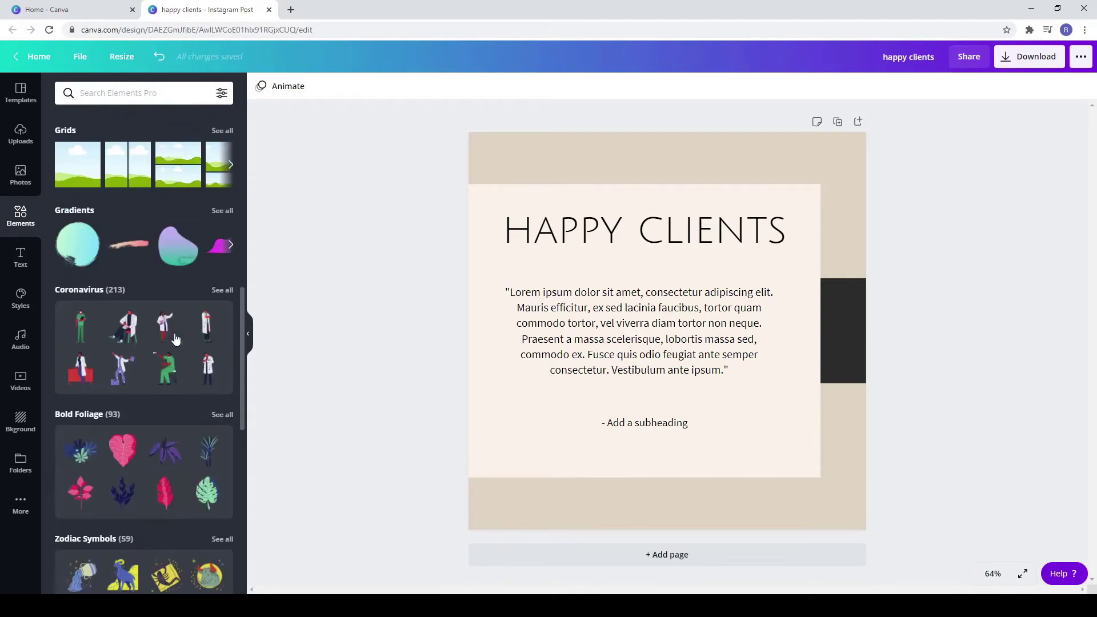
scroll(174, 335, down, 1)
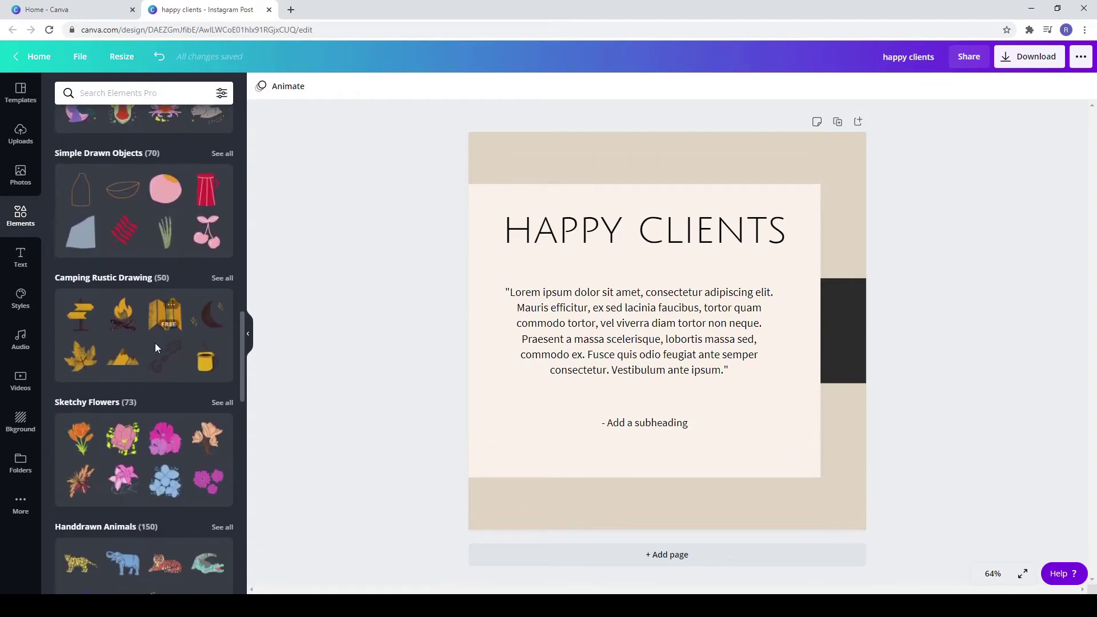
click(218, 322)
click(260, 87)
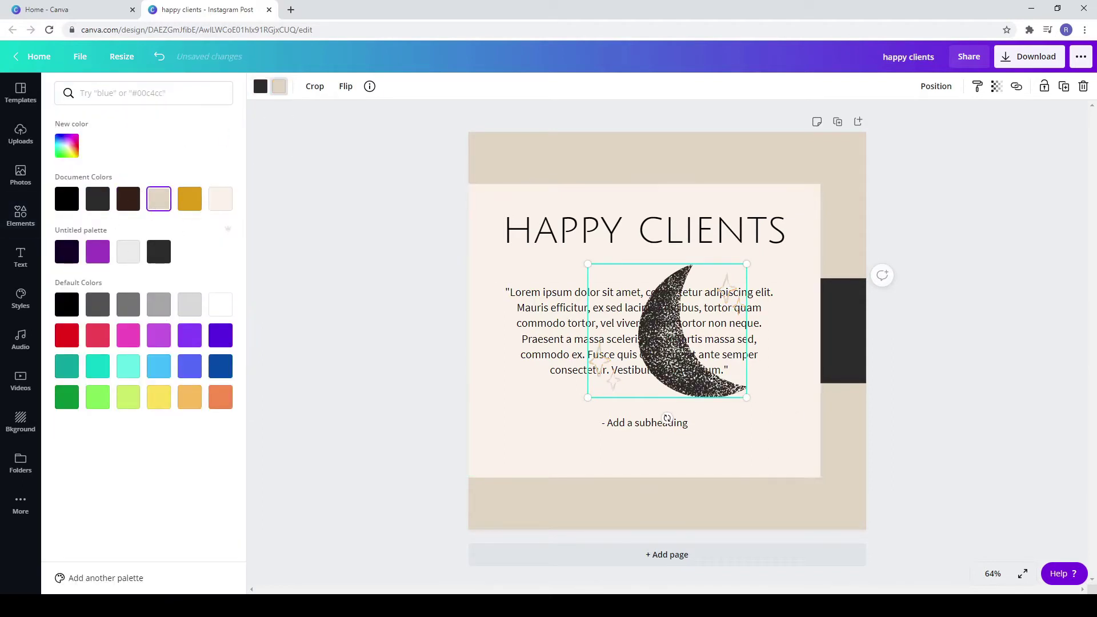
drag(745, 397, 557, 437)
click(915, 454)
click(978, 367)
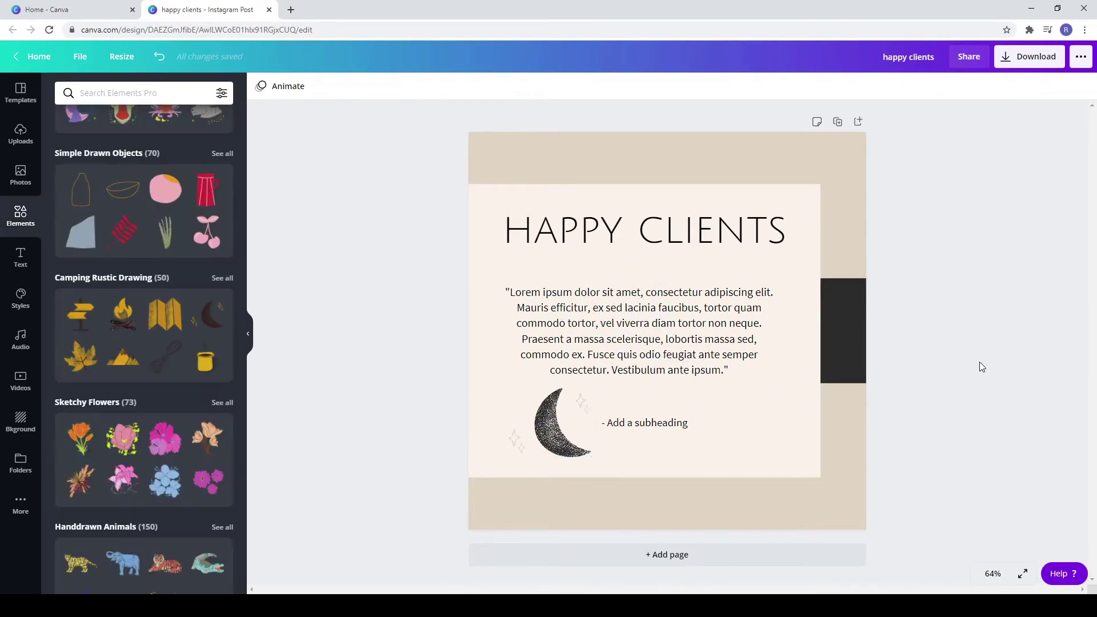
Add a second page and paste a copy of page 1's cream card onto it
click(857, 122)
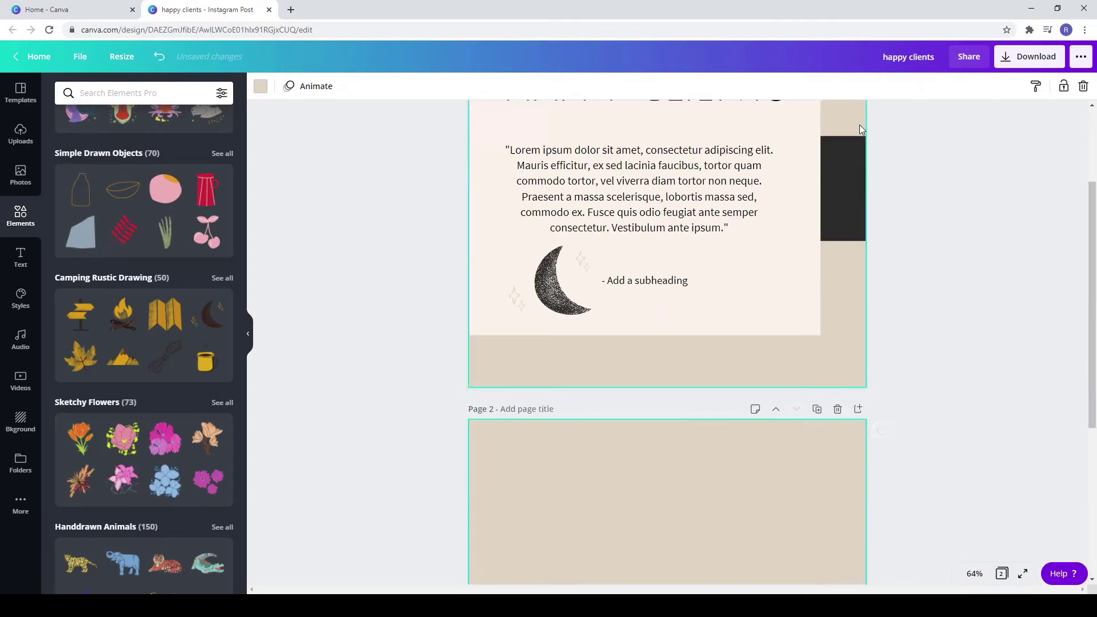
click(633, 419)
scroll(632, 414, up, 7)
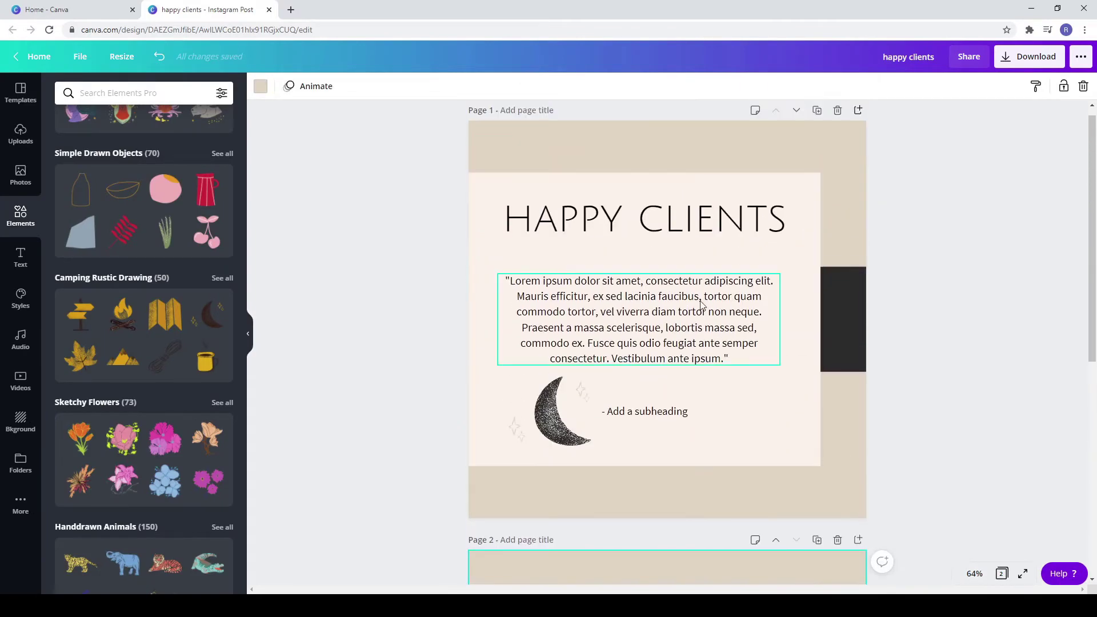
right_click(653, 261)
click(699, 276)
scroll(690, 357, down, 5)
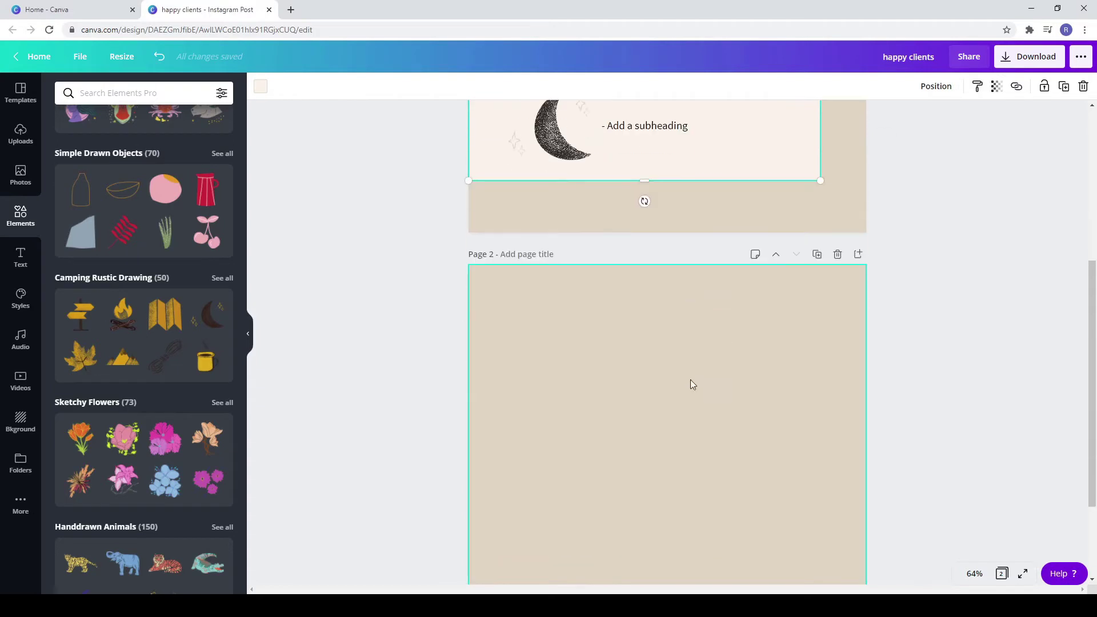
key(ctrl+v)
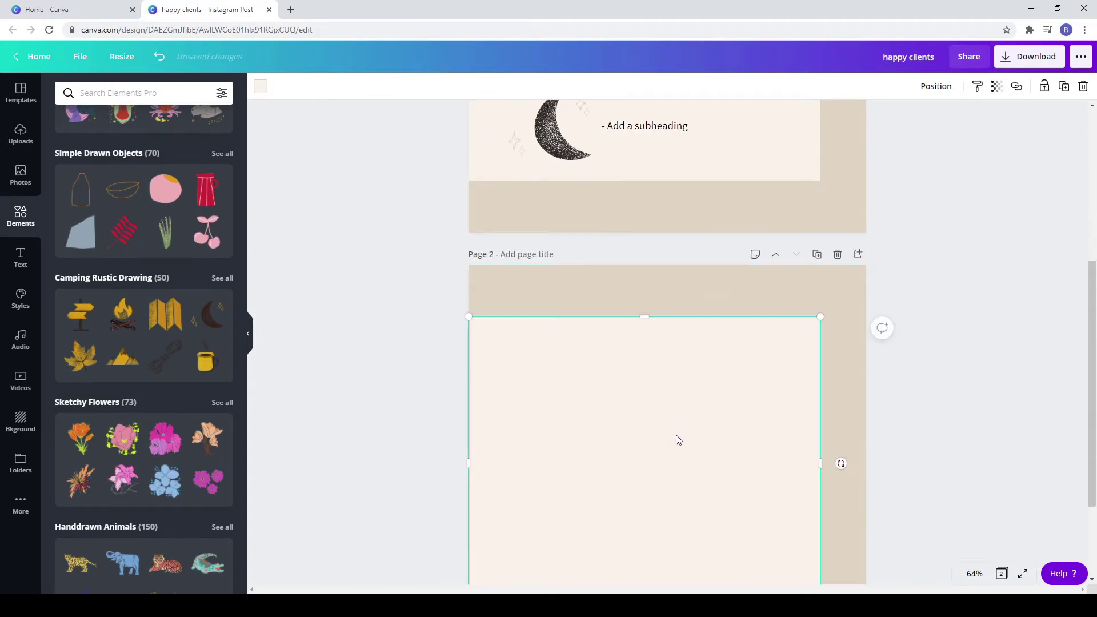
Make the pasted cream card narrower and taller, then centre it horizontally on the page
scroll(676, 440, down, 2)
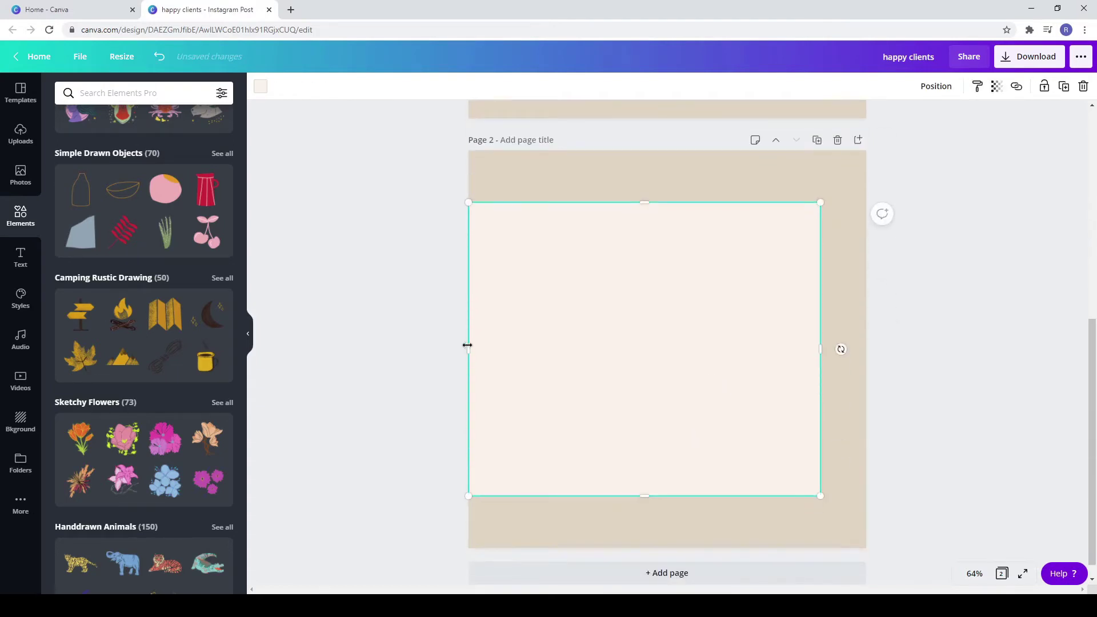
drag(467, 345, 553, 338)
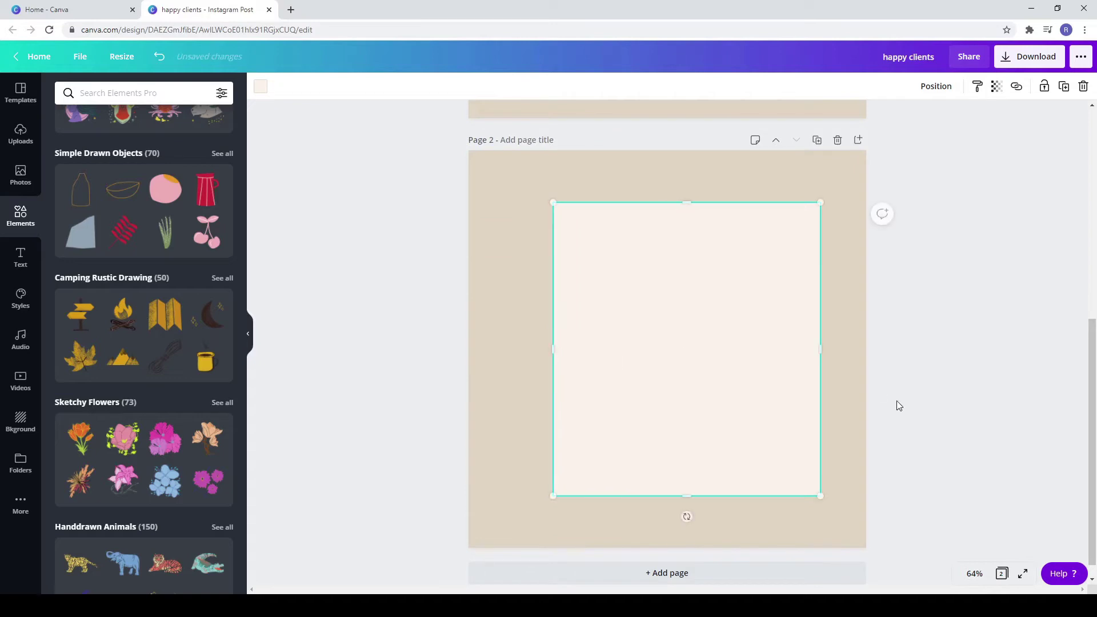
drag(821, 353, 808, 363)
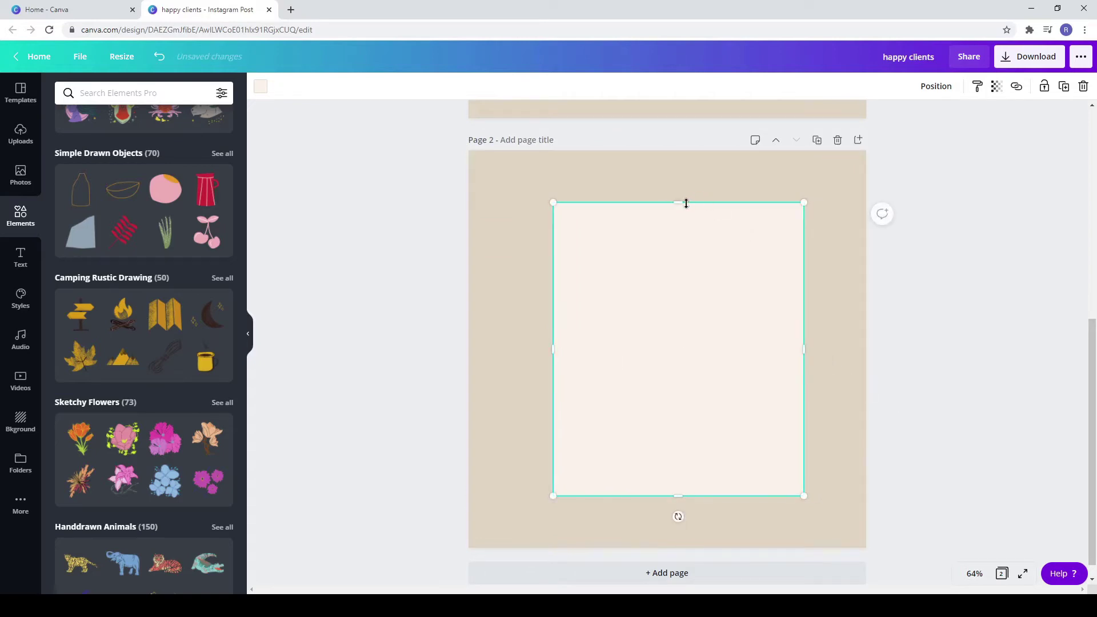
drag(686, 204, 683, 187)
drag(681, 498, 679, 510)
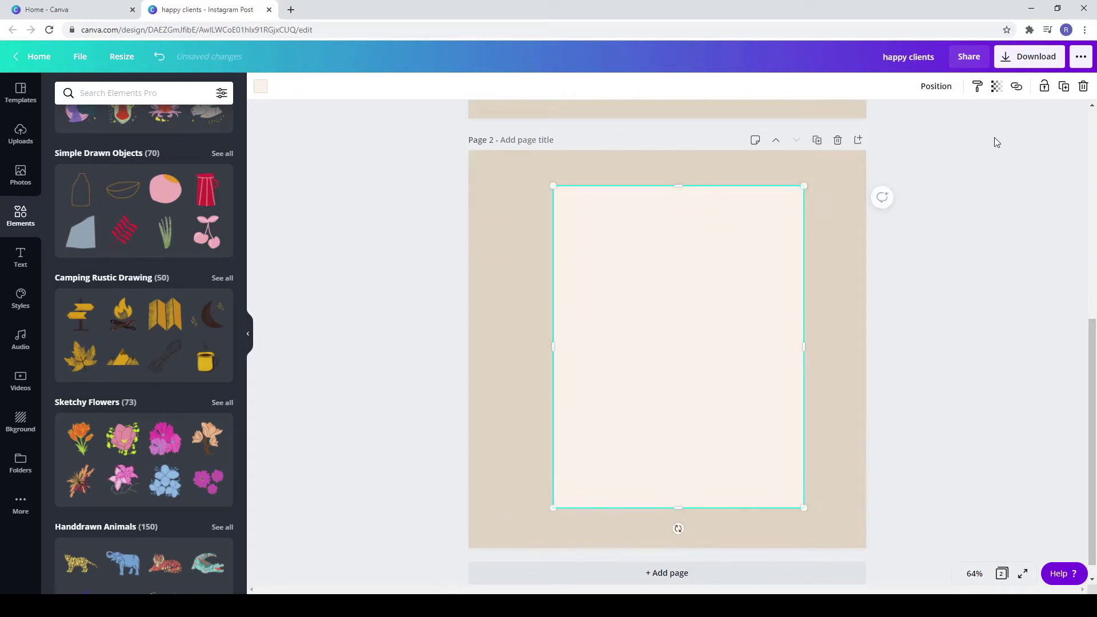
click(935, 87)
click(878, 199)
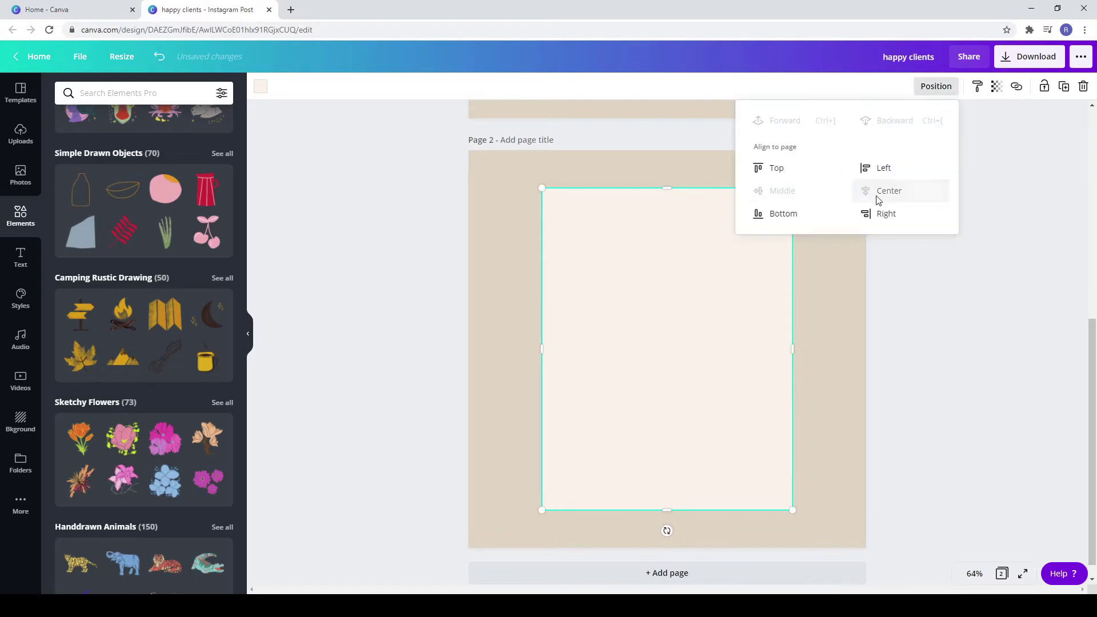
click(937, 389)
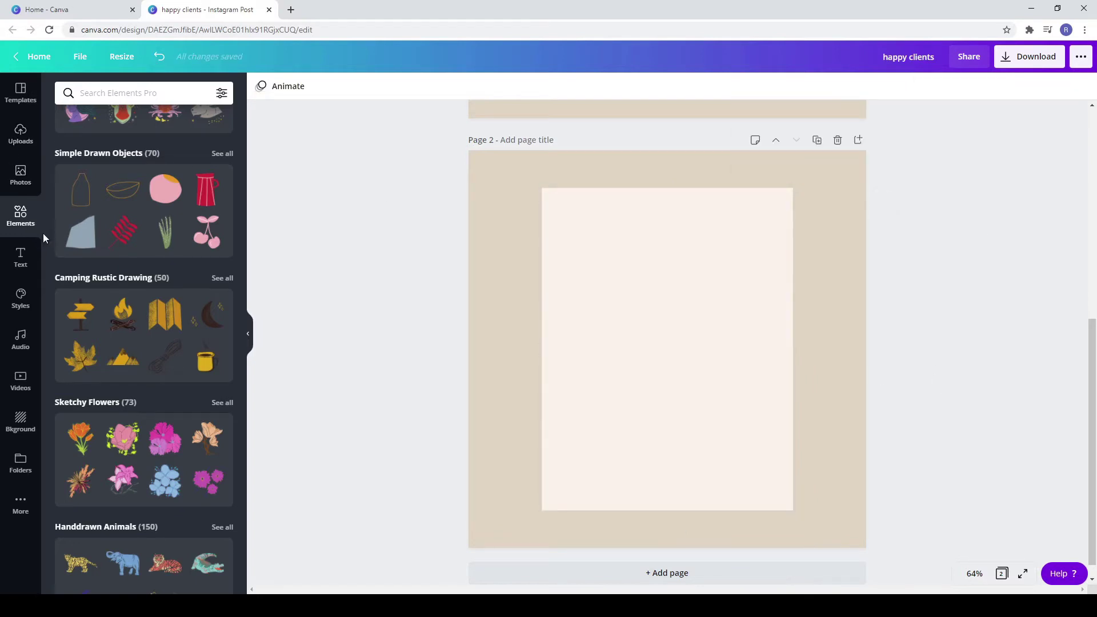
click(19, 185)
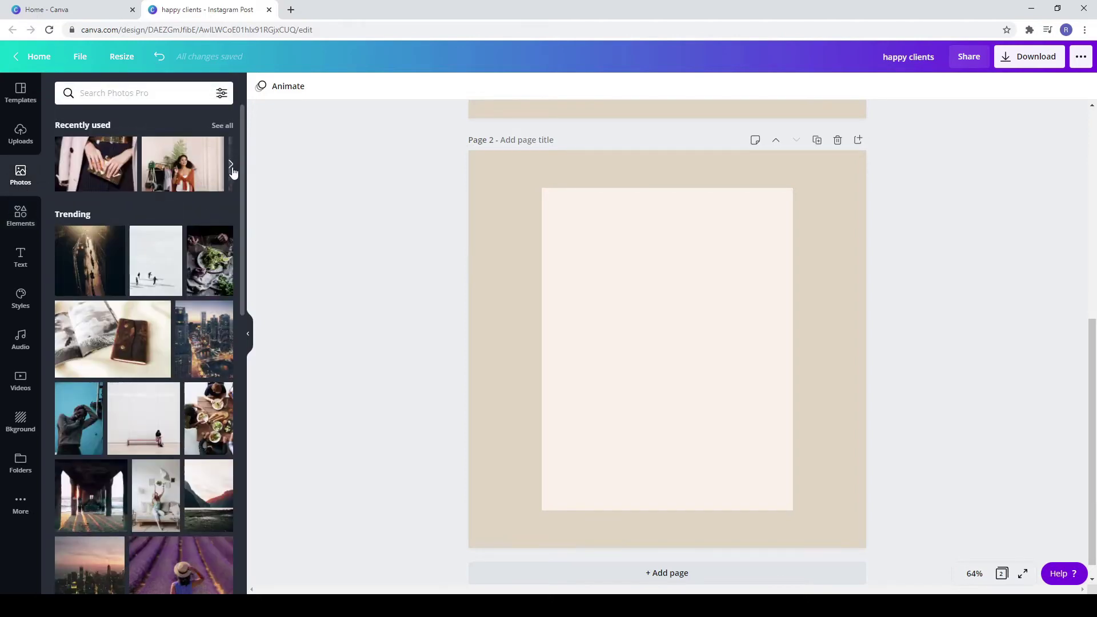
Add the gift-box photo from recent photos to page 2, shrunk and moved up
click(231, 165)
click(174, 164)
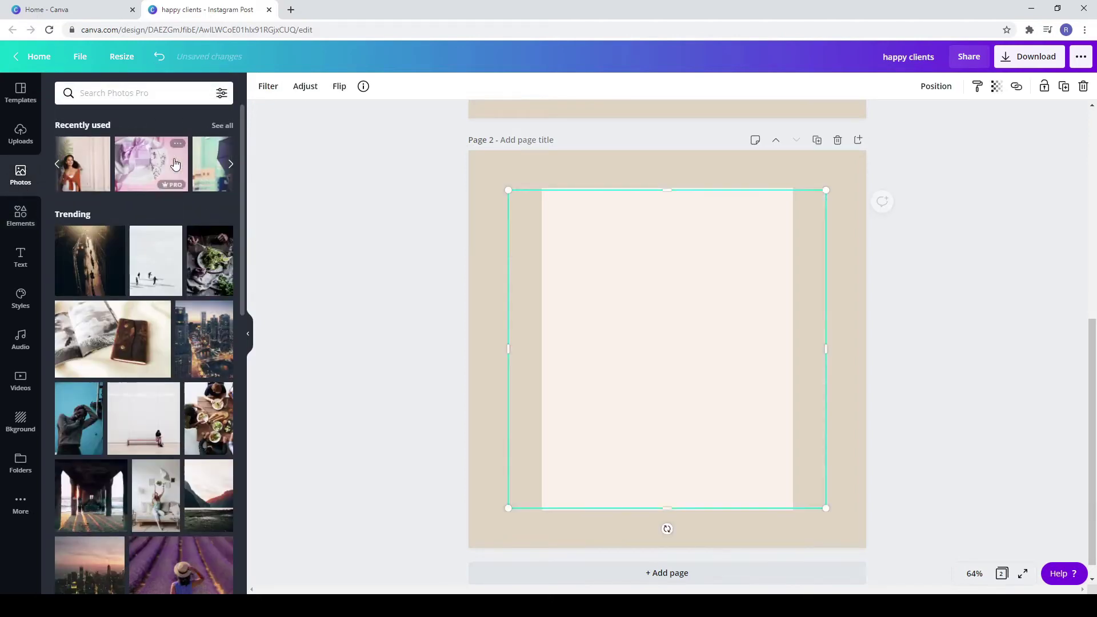
drag(832, 198, 739, 276)
drag(674, 332, 695, 294)
Enlarge the gift photo to about 707 square and crop its top and bottom
click(787, 331)
drag(786, 332, 772, 340)
drag(720, 364, 721, 353)
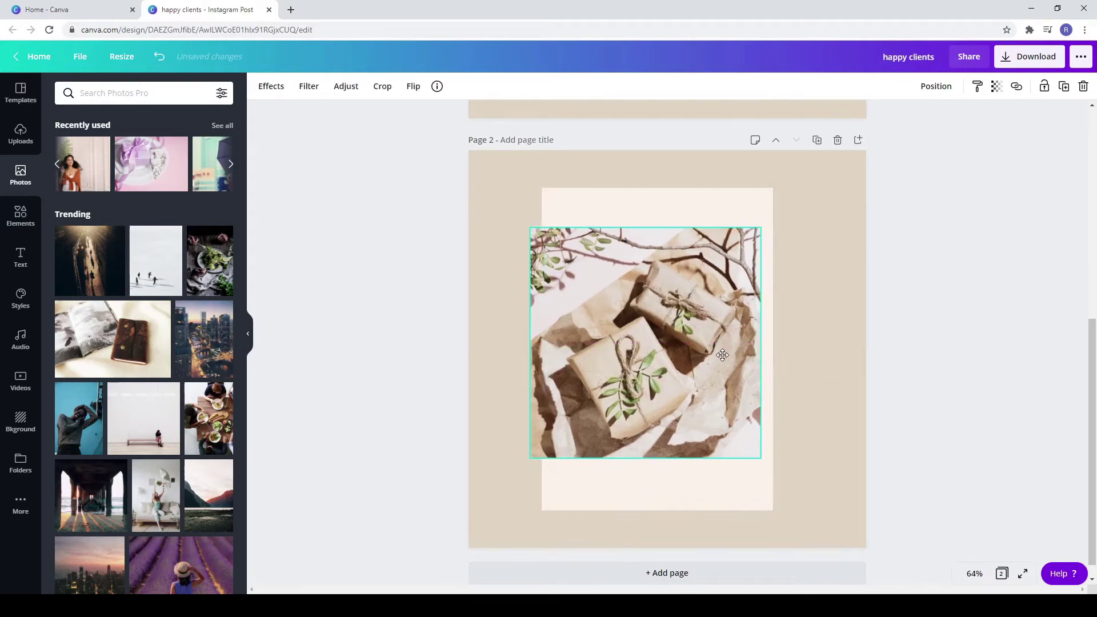
drag(764, 461, 797, 490)
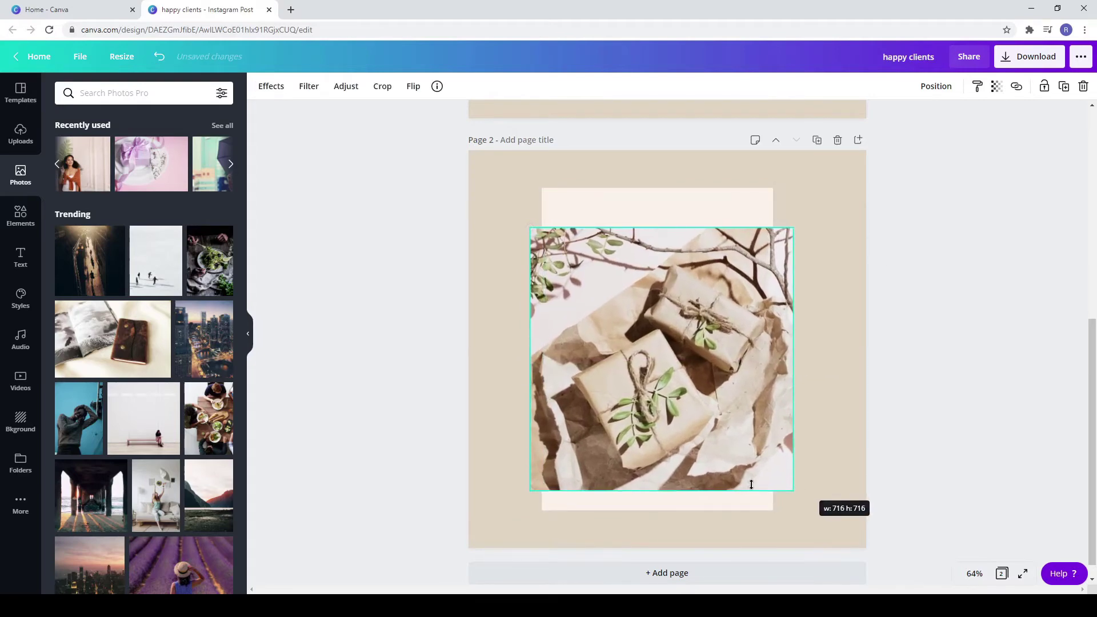
mouse_move(668, 486)
mouse_down()
mouse_move(669, 470)
mouse_move(674, 483)
mouse_up()
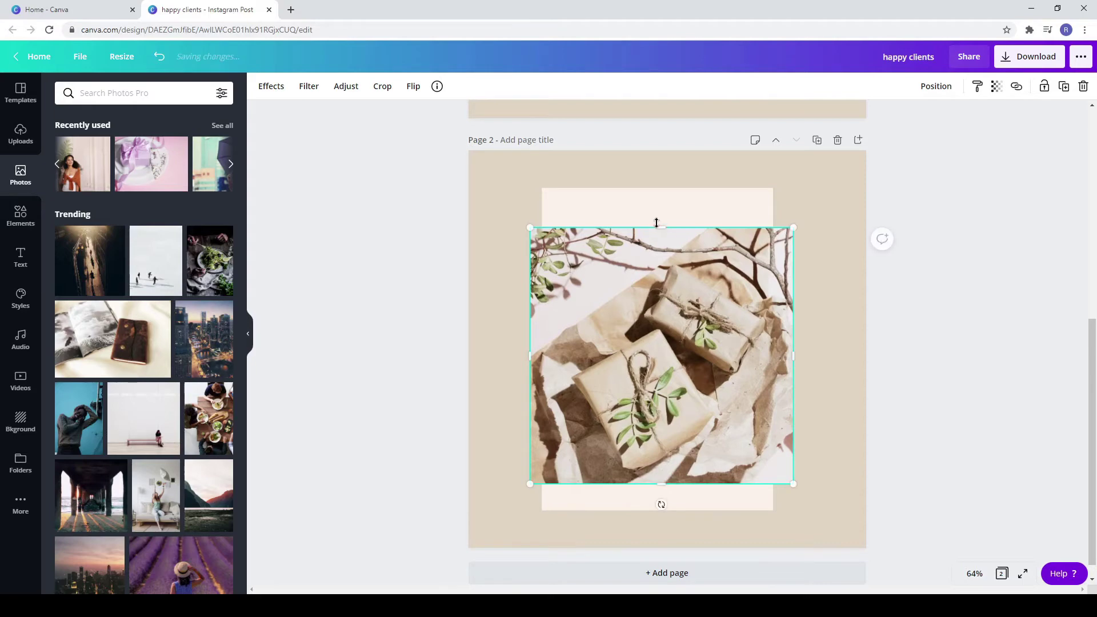
drag(656, 222, 656, 240)
double_click(678, 303)
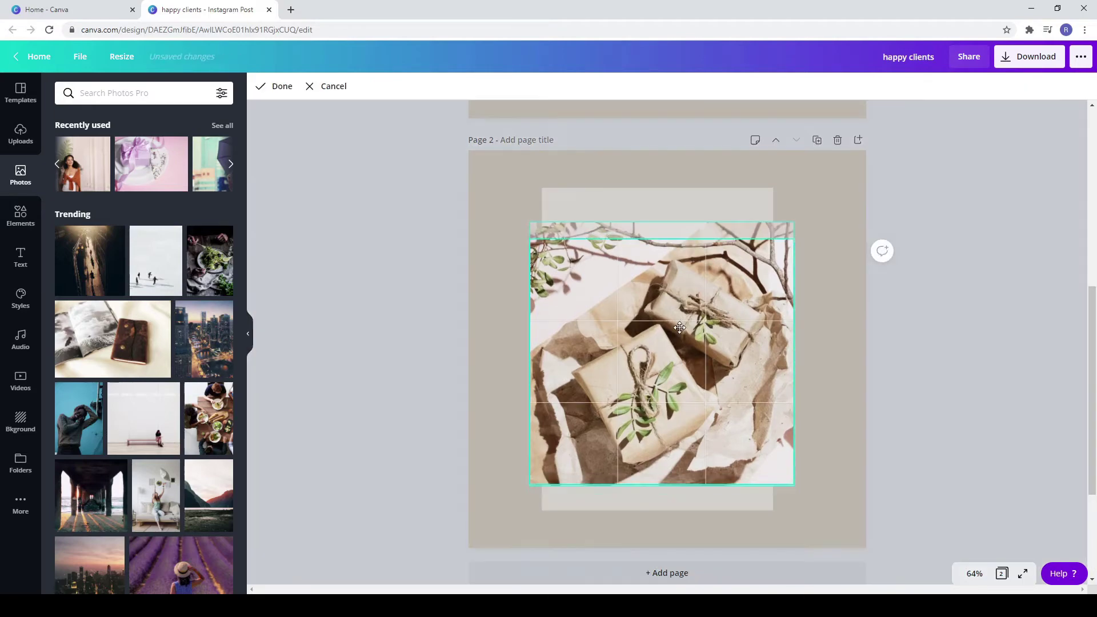
click(831, 385)
Narrow the cream card to 558 wide and centre the photo horizontally and vertically
click(591, 227)
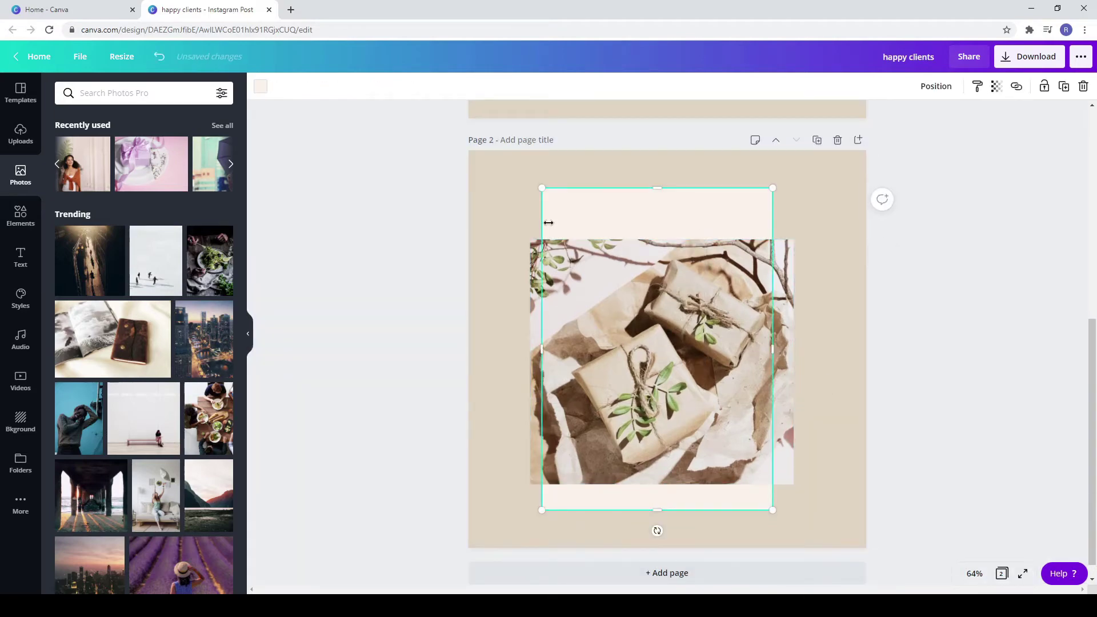
drag(549, 222, 558, 224)
drag(772, 358, 763, 358)
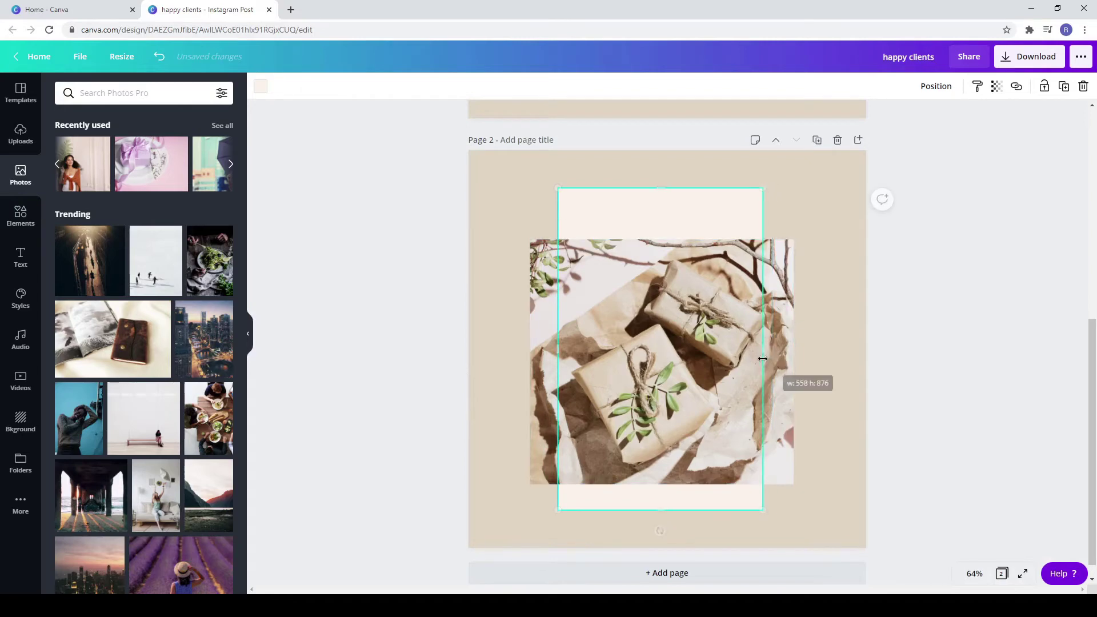
click(932, 87)
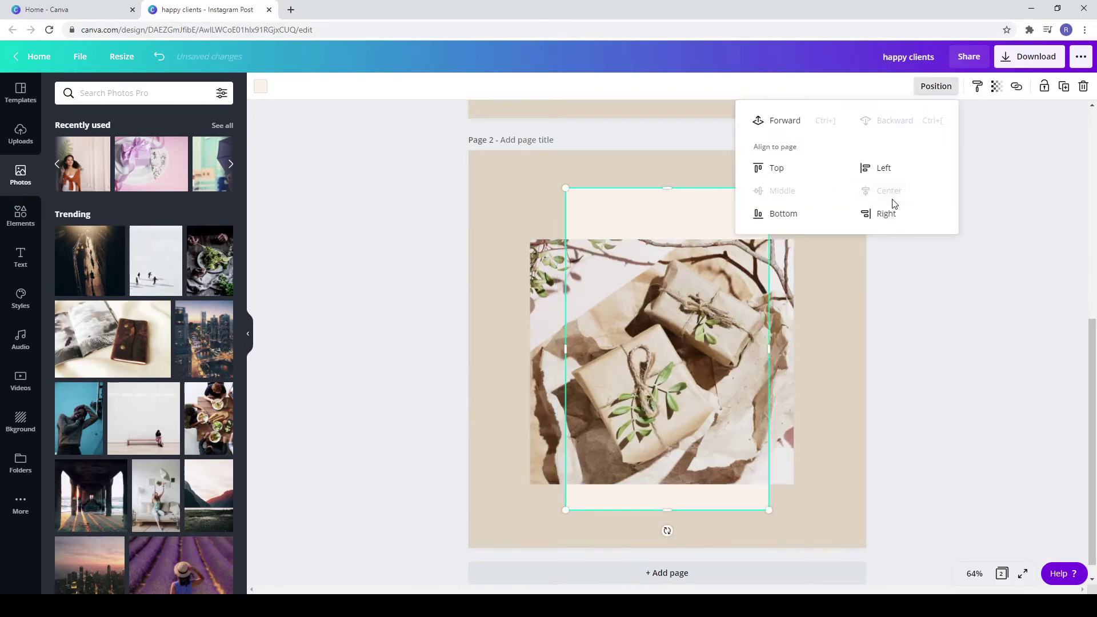
click(687, 368)
click(931, 87)
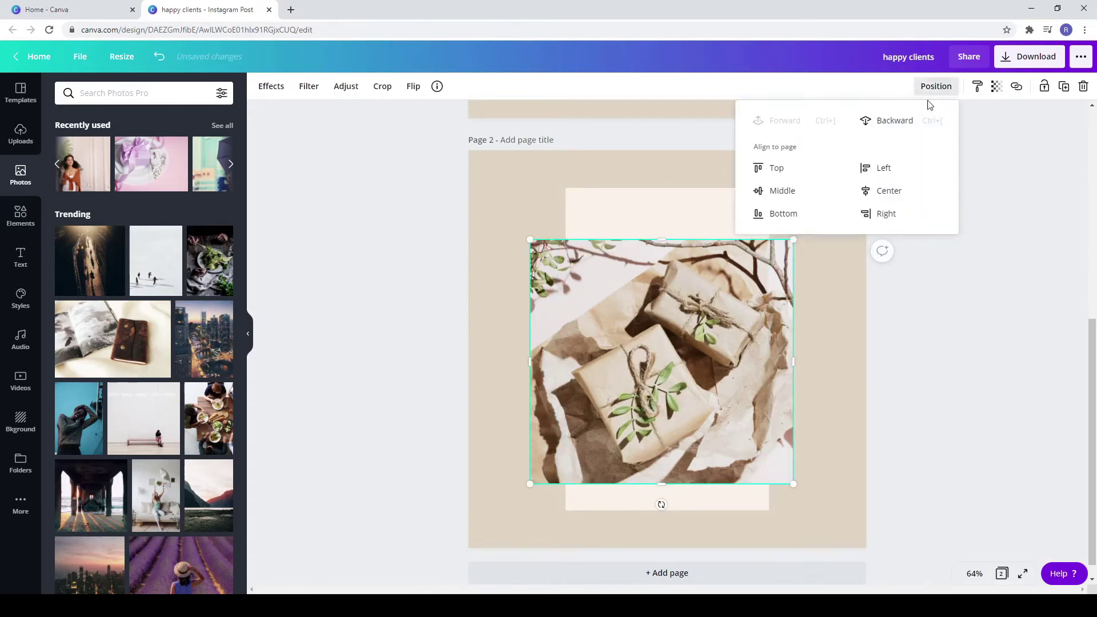
click(895, 203)
click(790, 198)
click(955, 346)
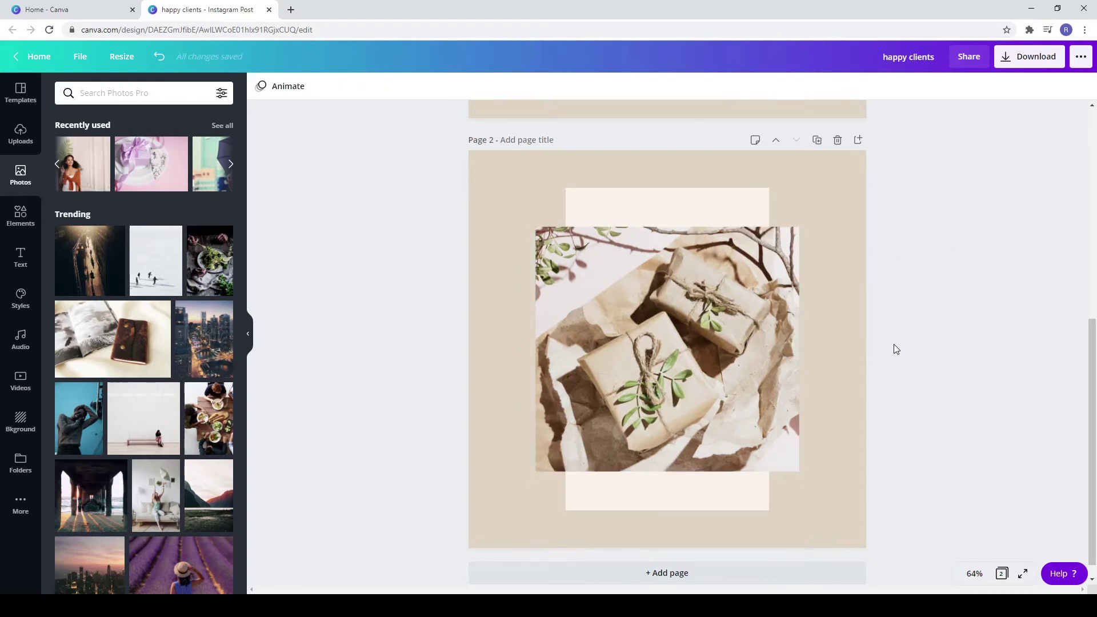
scroll(893, 346, up, 5)
Paste page 1's dark rectangle onto page 2 as a thin, tall bar left of the photo
click(875, 281)
scroll(495, 314, down, 4)
click(494, 314)
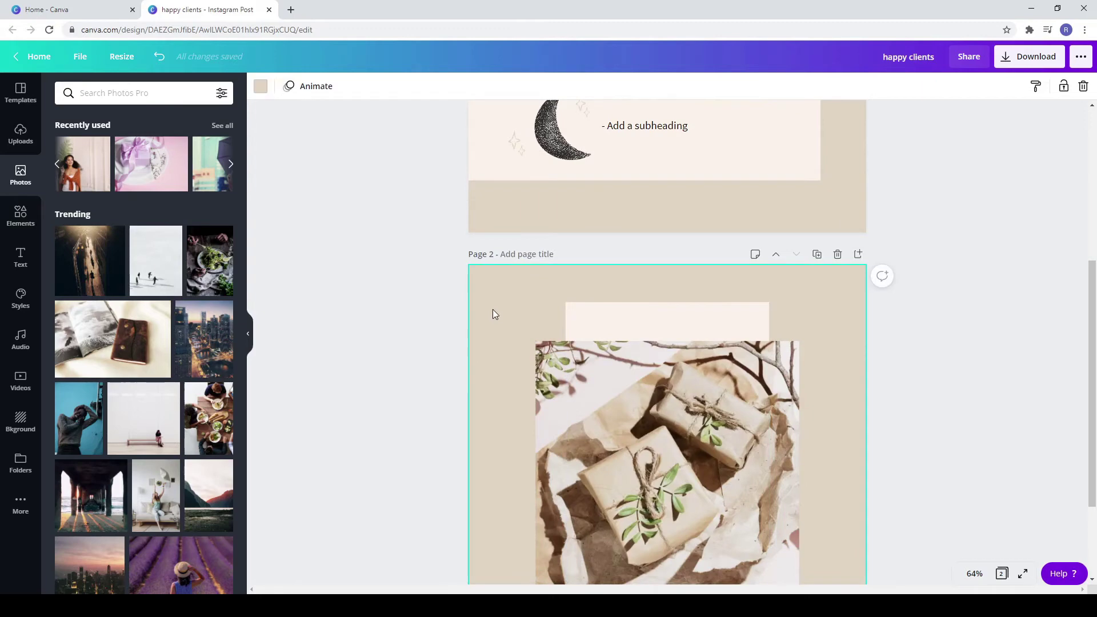
key(ctrl+v)
scroll(529, 321, down, 2)
drag(864, 330, 504, 273)
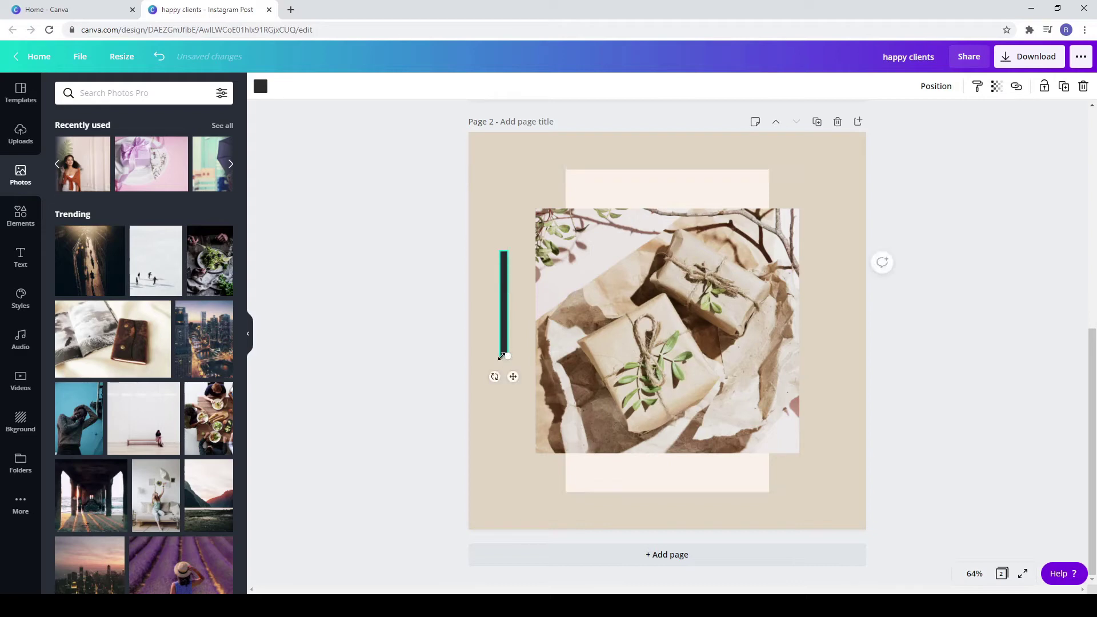
drag(502, 355, 503, 426)
click(515, 222)
drag(509, 317, 504, 333)
Duplicate the dark bar and place the copy on the photo's right side
key(ctrl+c)
key(ctrl+v)
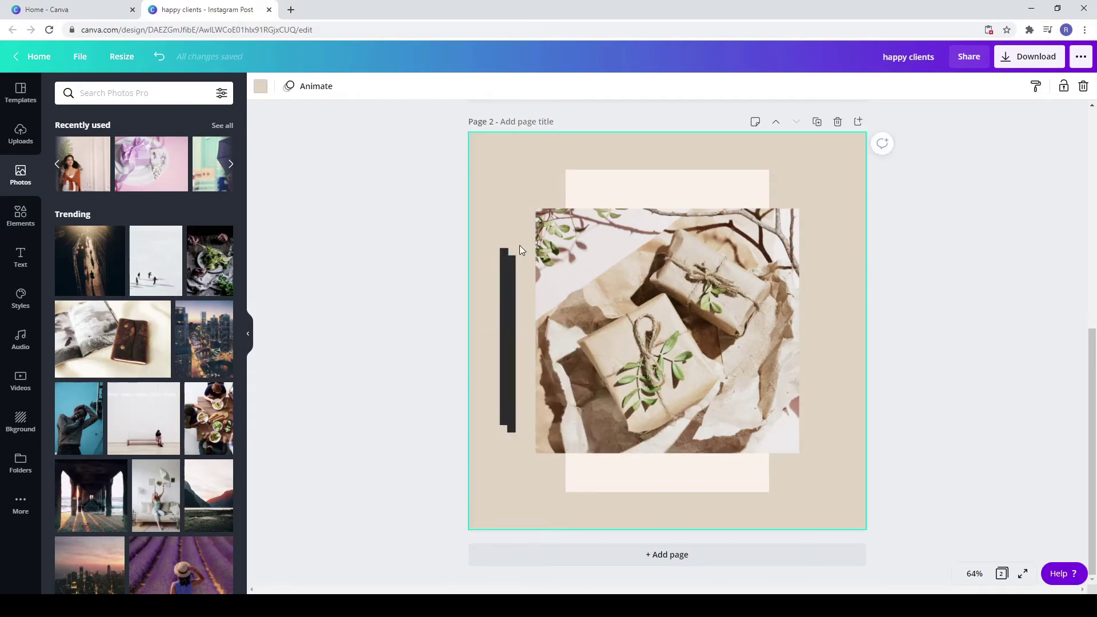
drag(514, 264, 832, 255)
click(944, 353)
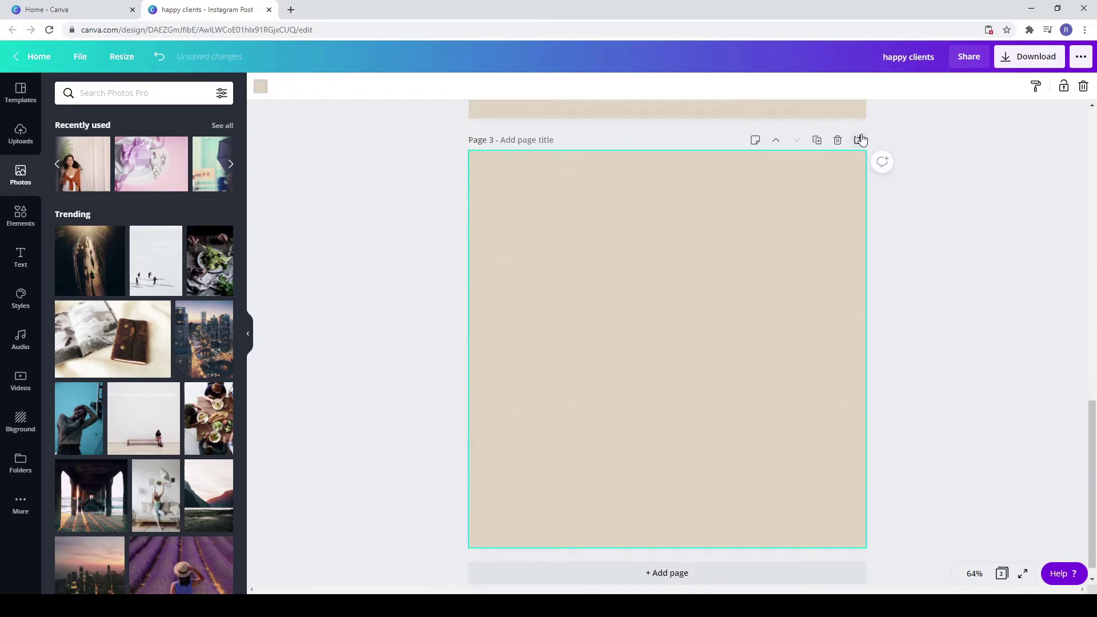
Copy the HAPPY CLIENTS heading onto page 3 and replace its text with the Lorem ipsum quote
scroll(743, 257, up, 15)
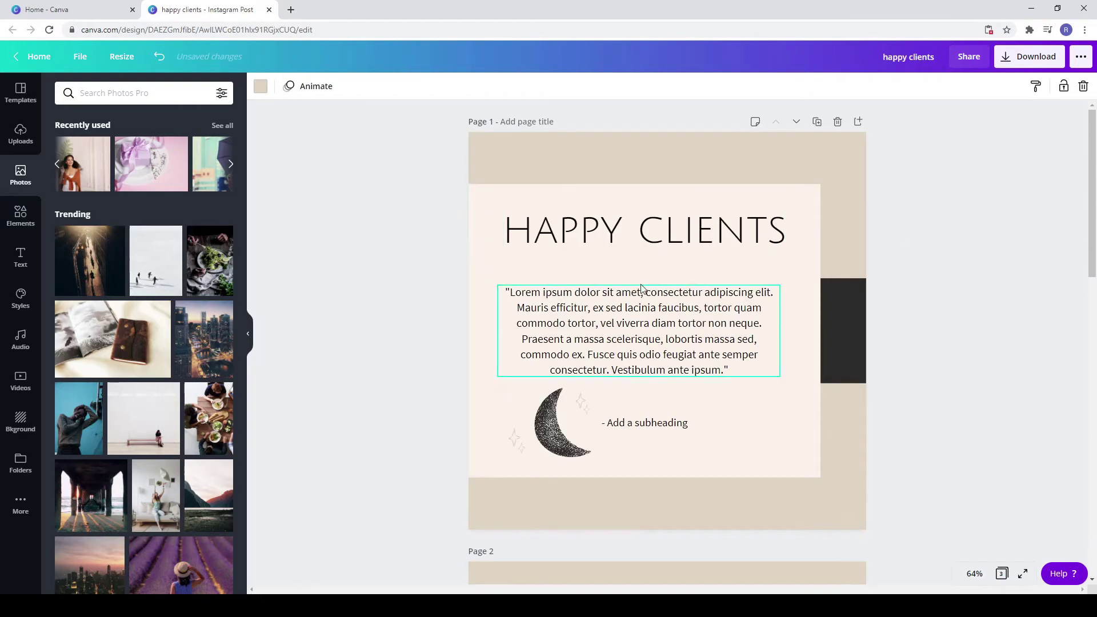
click(648, 235)
right_click(648, 234)
click(705, 245)
scroll(706, 269, down, 15)
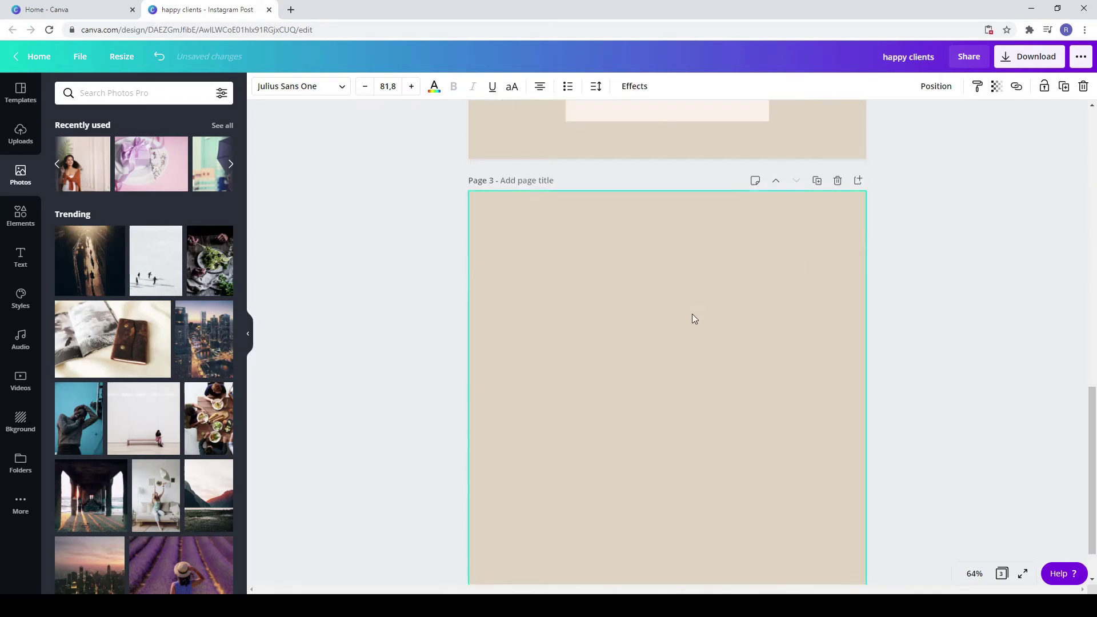
key(ctrl+v)
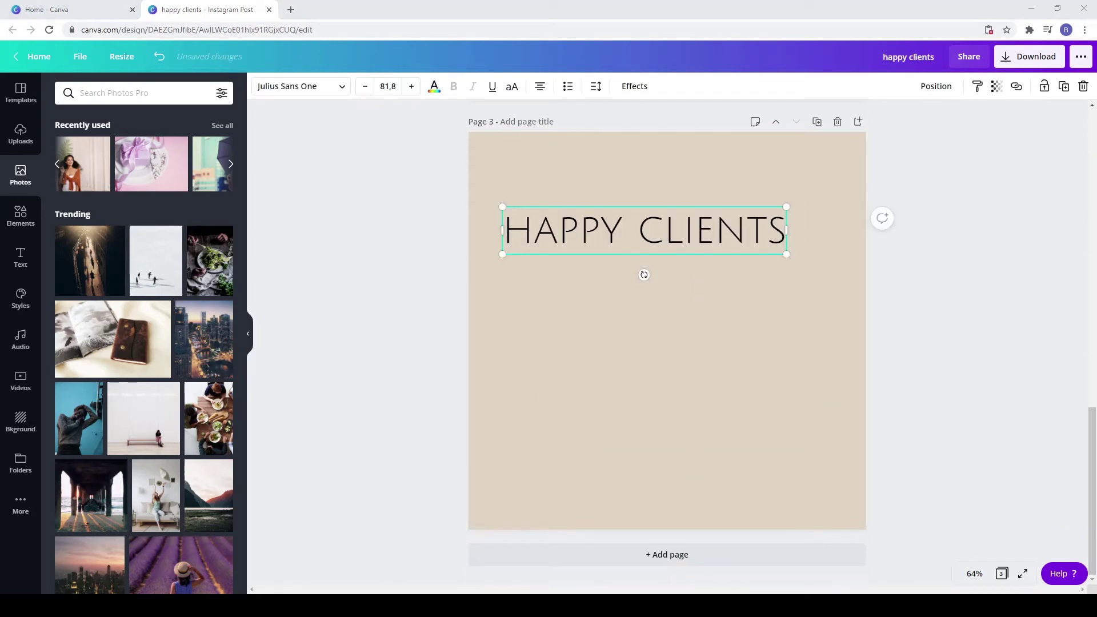
triple_click(571, 231)
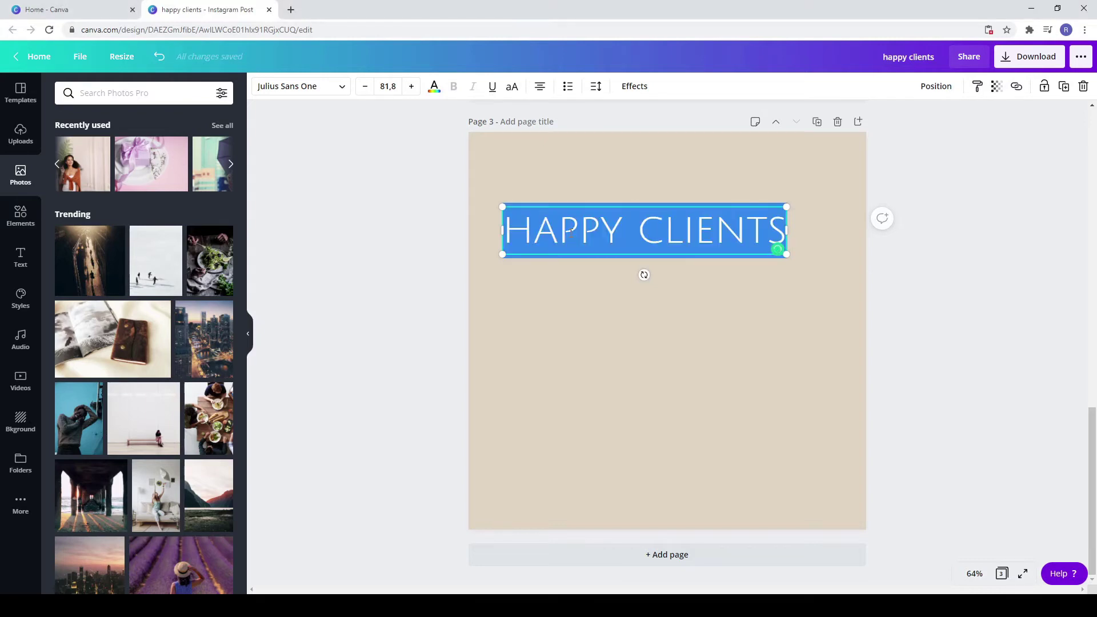
key(ctrl+v)
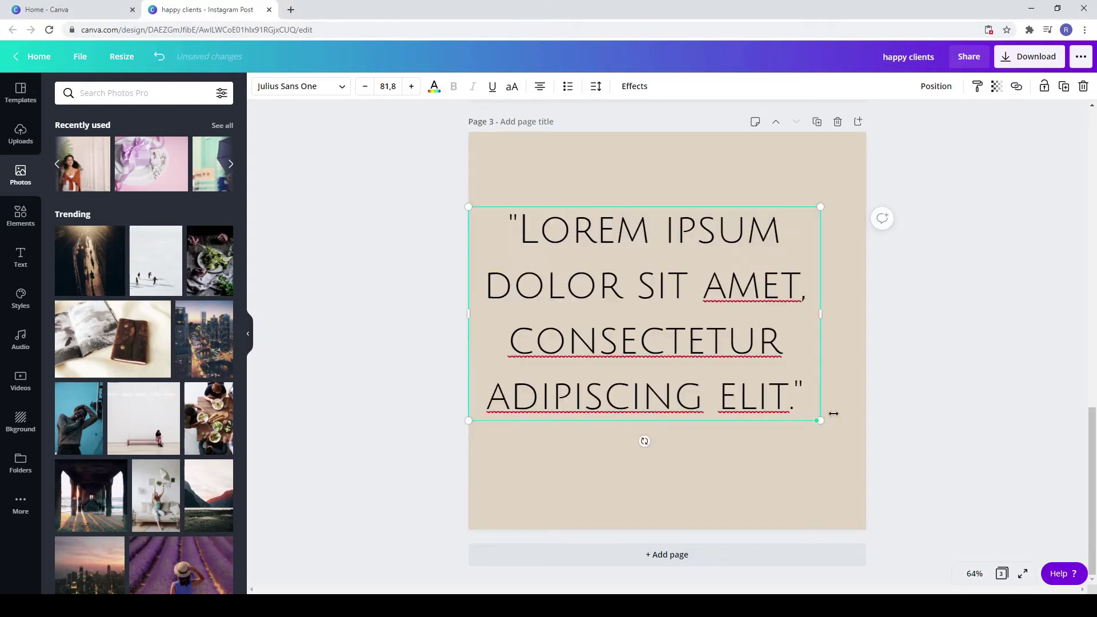
Shrink the quote and centre it both vertically and horizontally on page 3
click(820, 421)
click(787, 403)
drag(819, 421, 754, 350)
drag(752, 289, 776, 297)
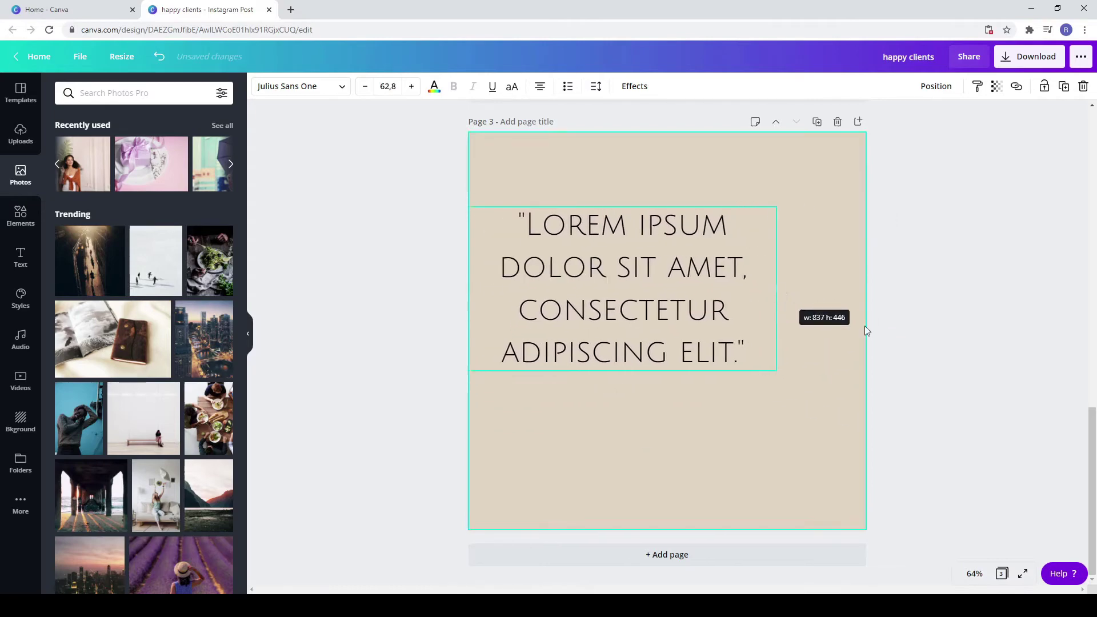
click(916, 91)
click(783, 188)
click(900, 193)
click(953, 382)
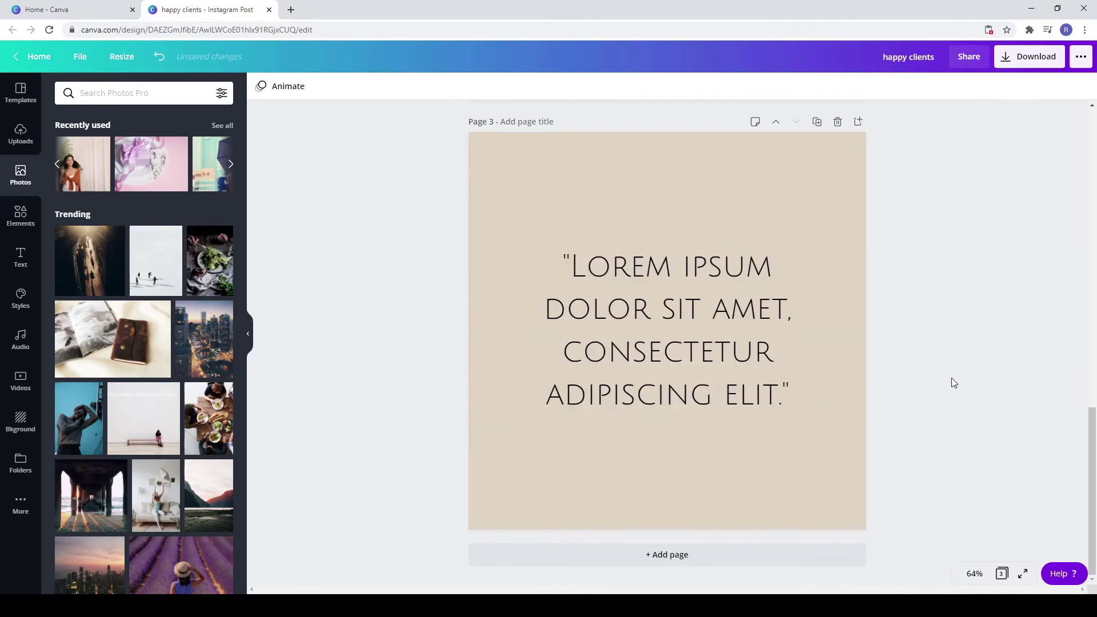
Paste page 1's '- Add a subheading' line onto page 3, widen it, set size 28, and place it below the quote
scroll(796, 292, up, 12)
click(686, 249)
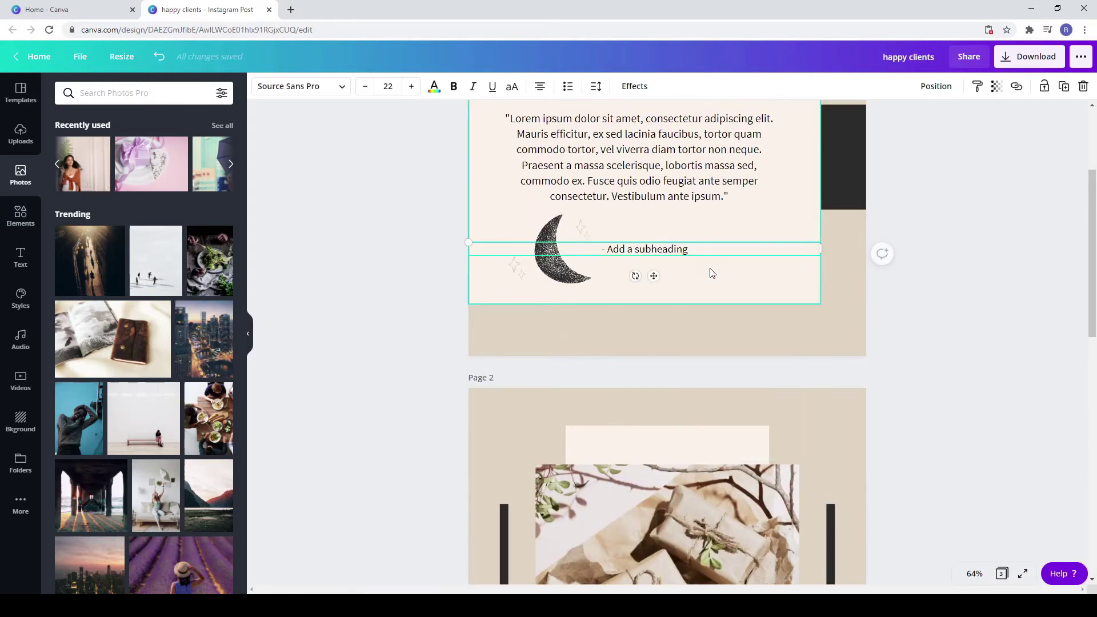
scroll(708, 337, down, 12)
click(678, 452)
key(ctrl+v)
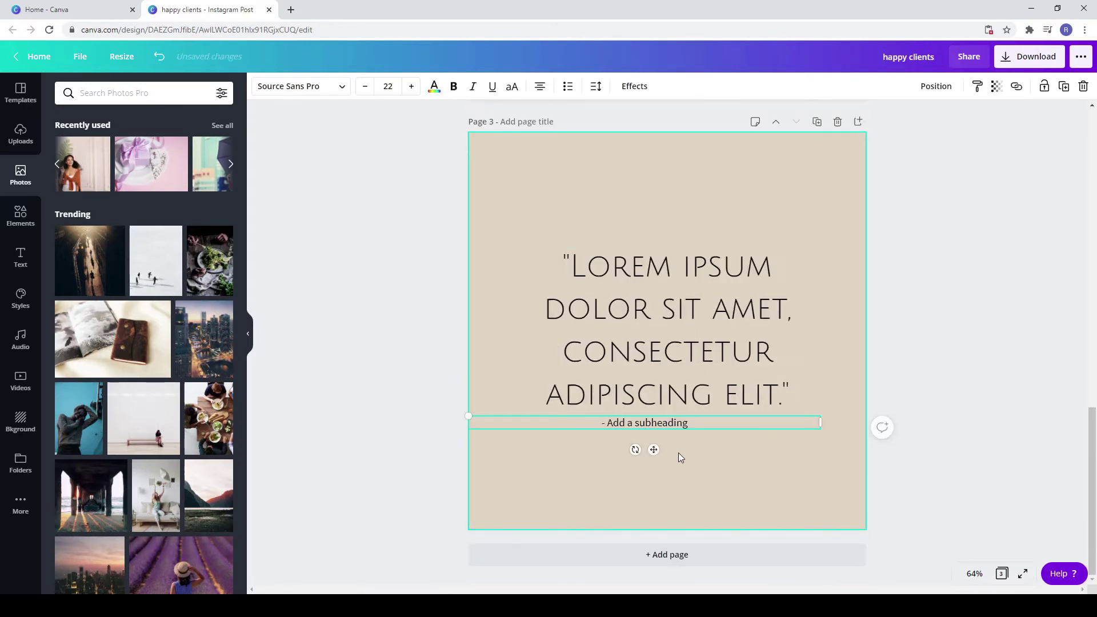
drag(820, 422, 866, 426)
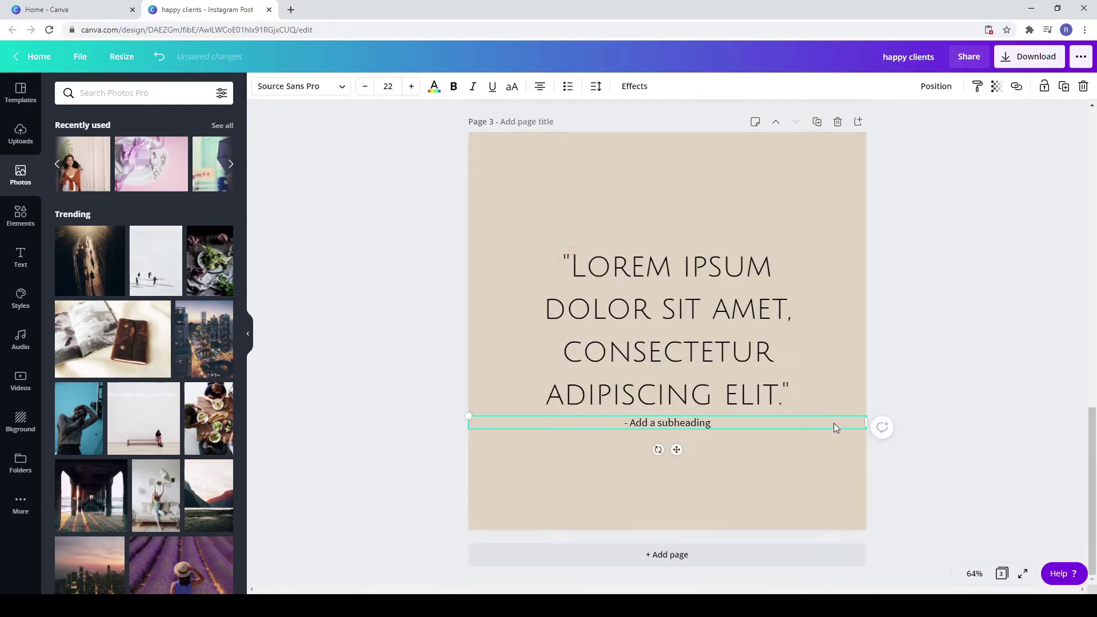
click(415, 86)
click(415, 85)
click(415, 85)
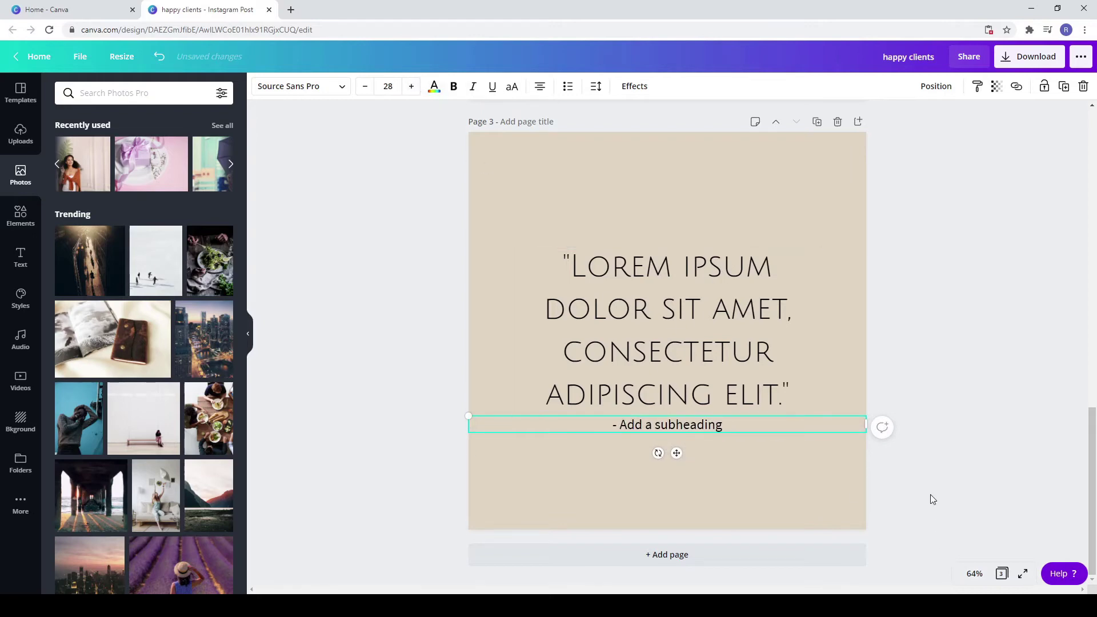
drag(694, 424, 703, 451)
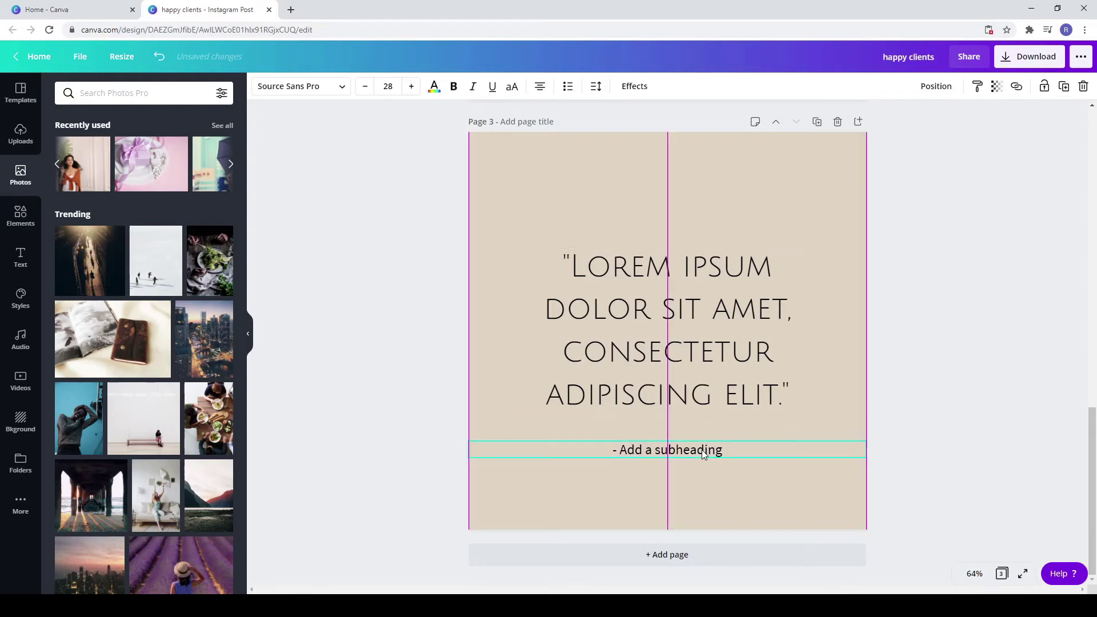
click(965, 450)
click(21, 219)
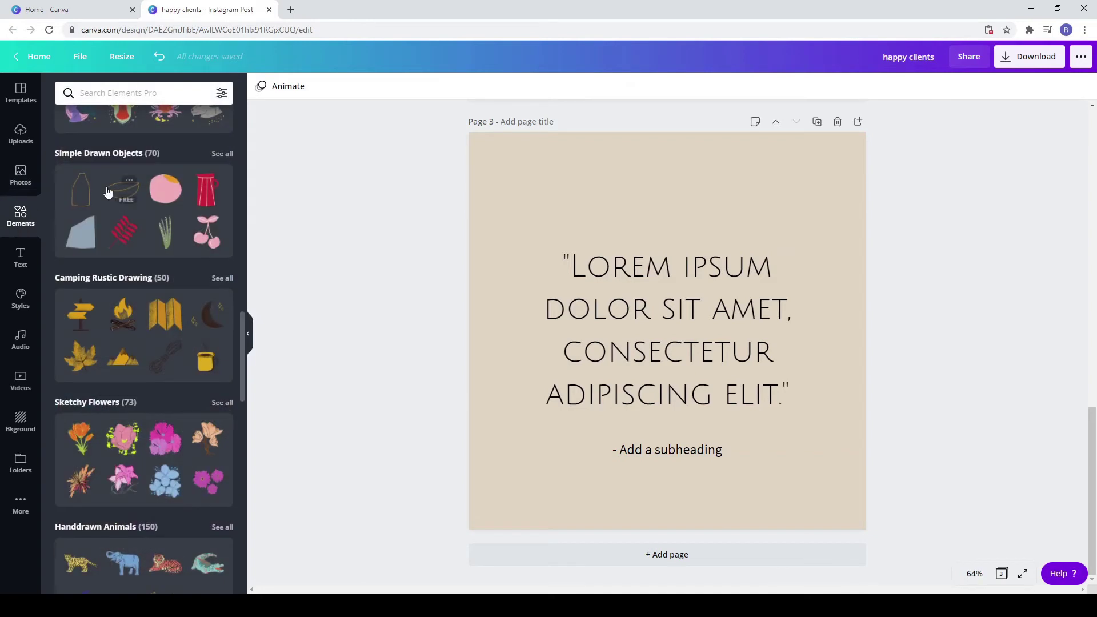
Add the Camping Rustic Drawing sun, recolour it light cream, and size it above the quote
click(223, 278)
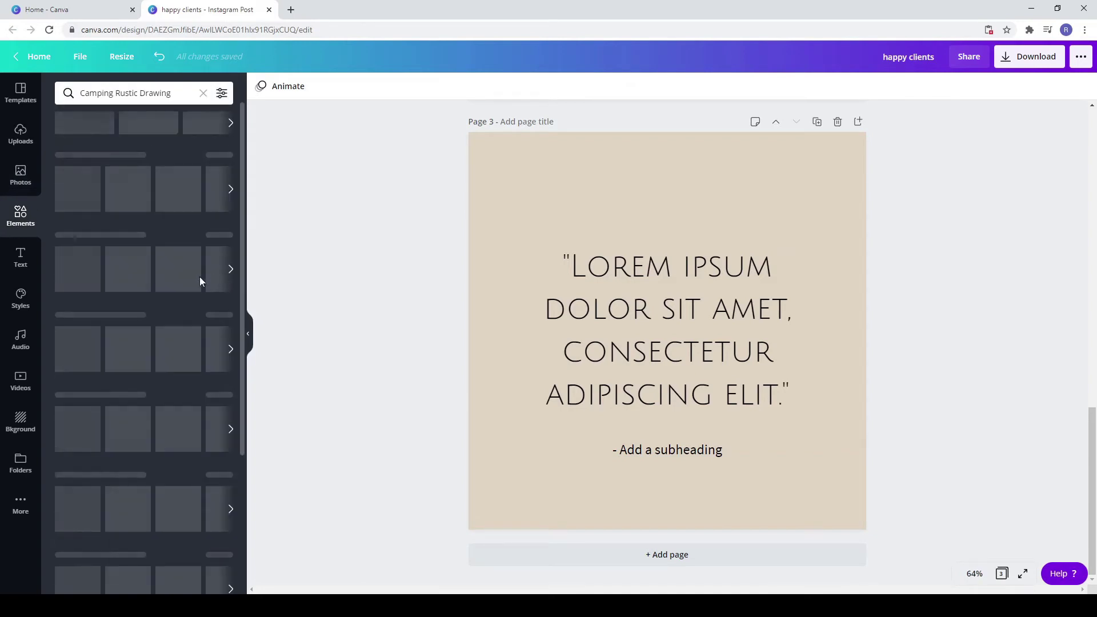
scroll(188, 364, down, 7)
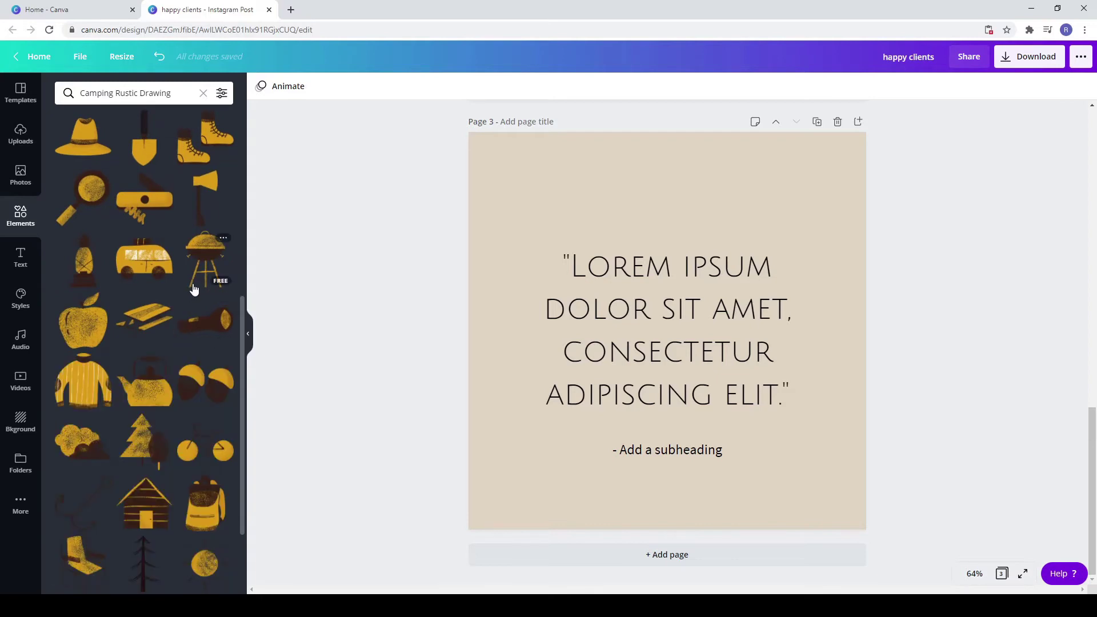
scroll(193, 289, down, 3)
click(204, 380)
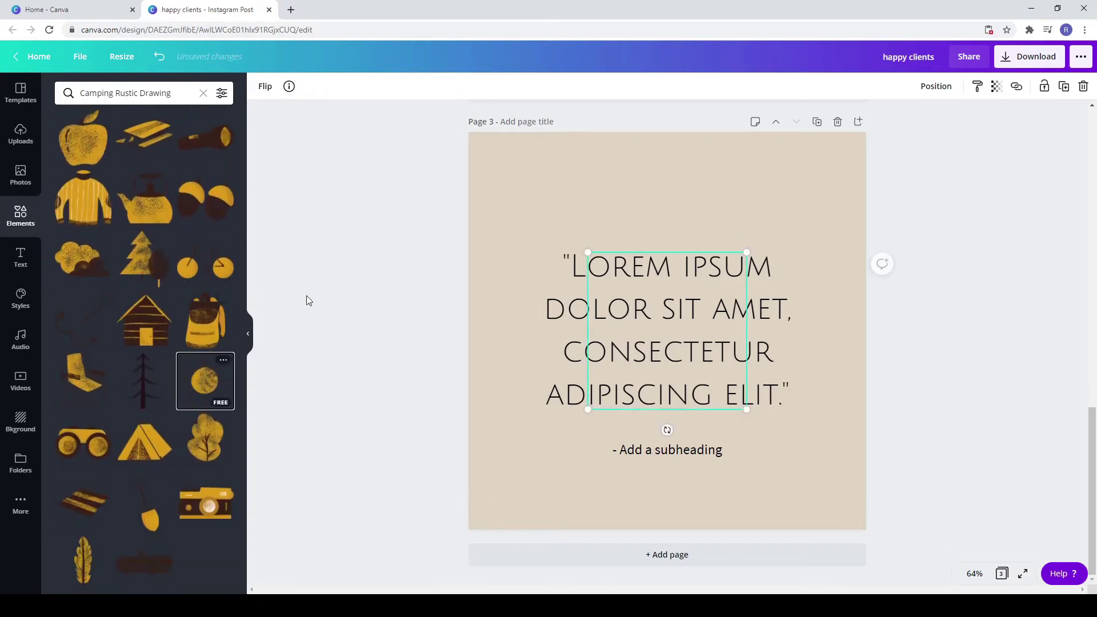
click(260, 87)
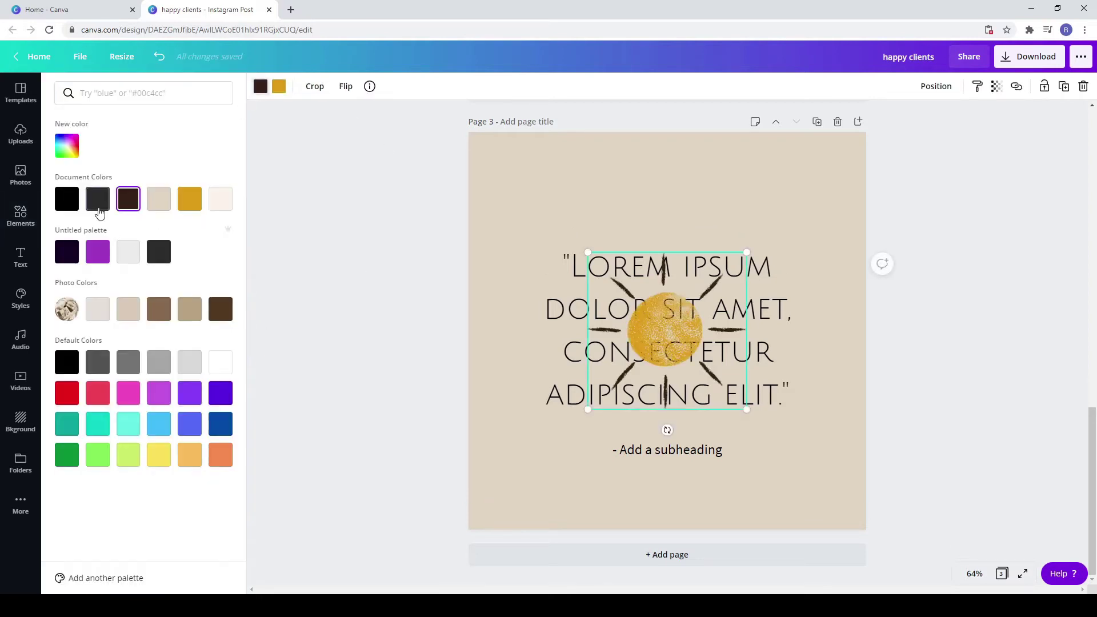
click(224, 199)
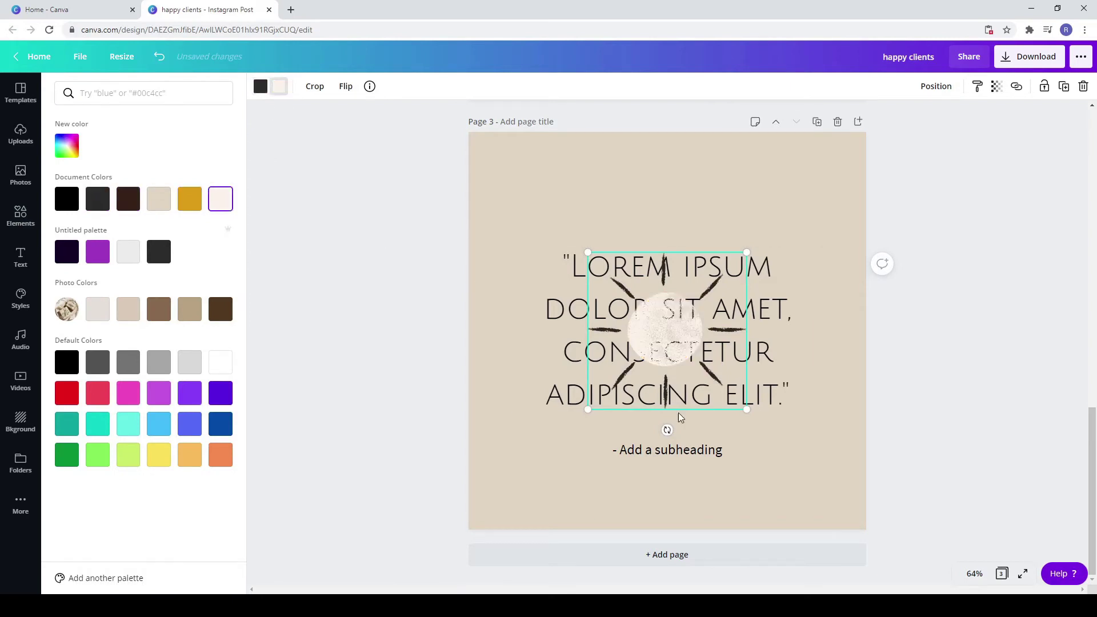
drag(746, 409, 669, 328)
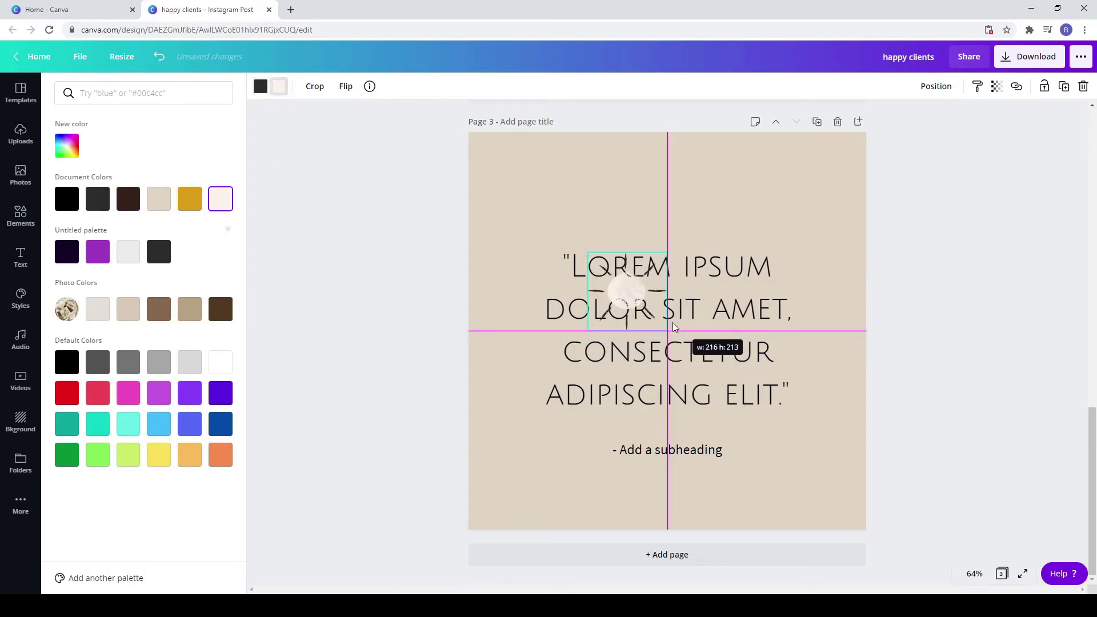
drag(634, 290, 668, 186)
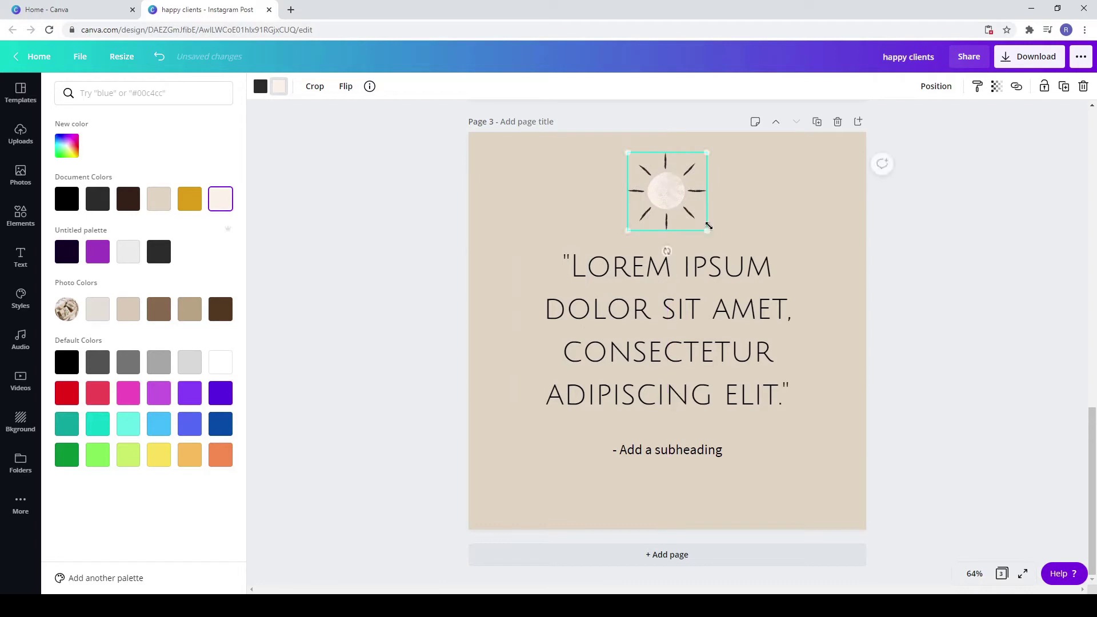
drag(709, 231, 714, 238)
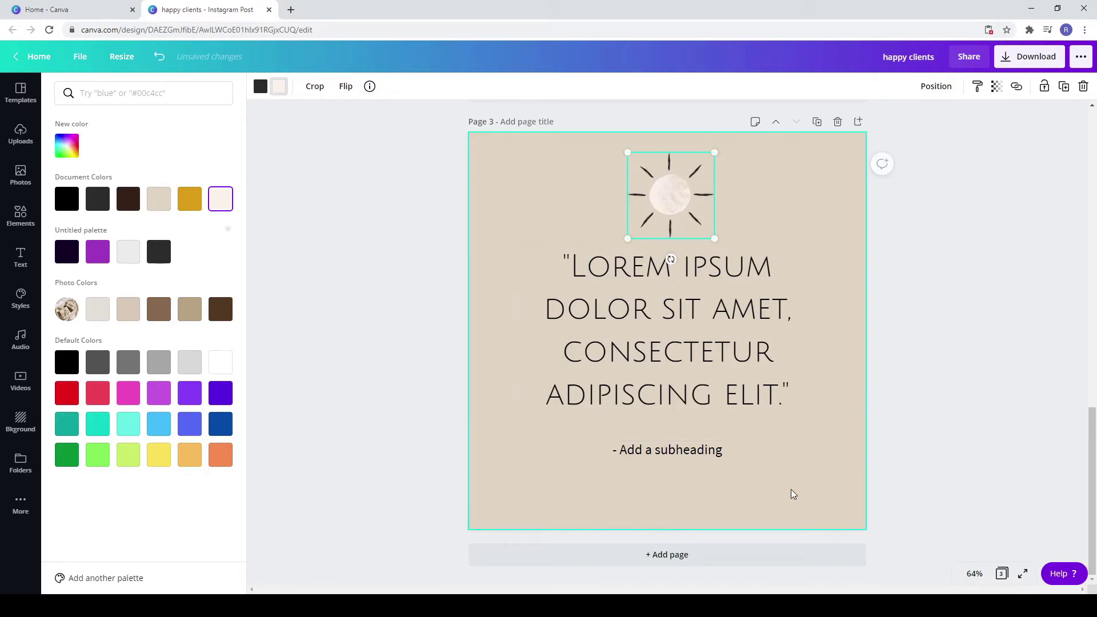
Nudge the sun, quote and subheading down together, then add a blank page 4
shift+click(660, 304)
shift+click(670, 454)
drag(708, 313, 710, 324)
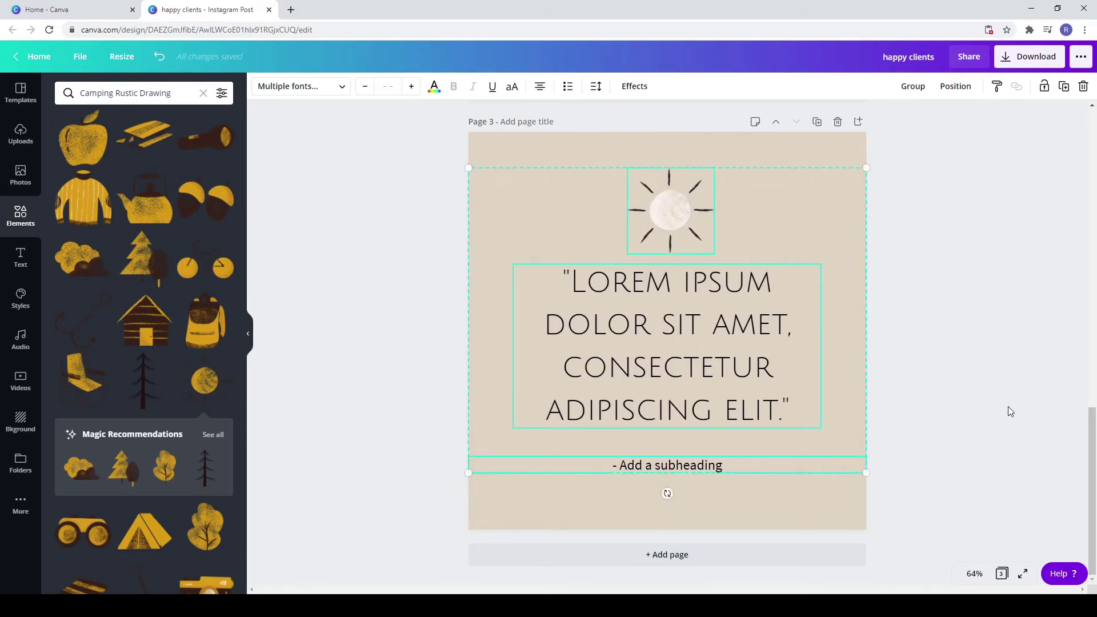
click(1009, 411)
click(859, 122)
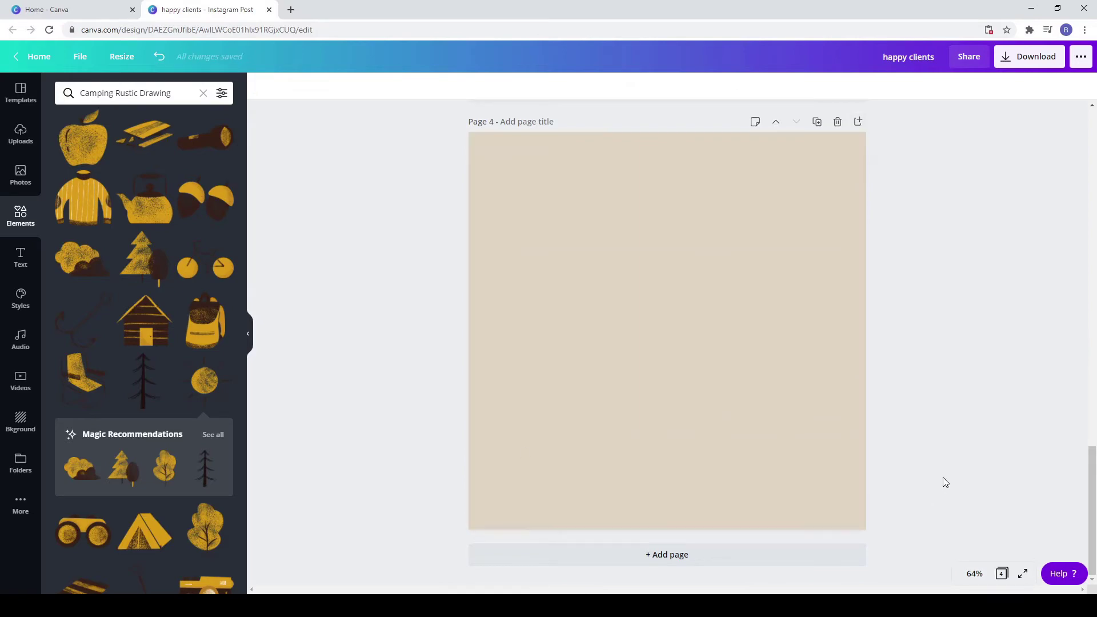
Paste the cream rectangle onto Page 4 and reshape it into a narrow full-height strip on the left
scroll(937, 474, up, 12)
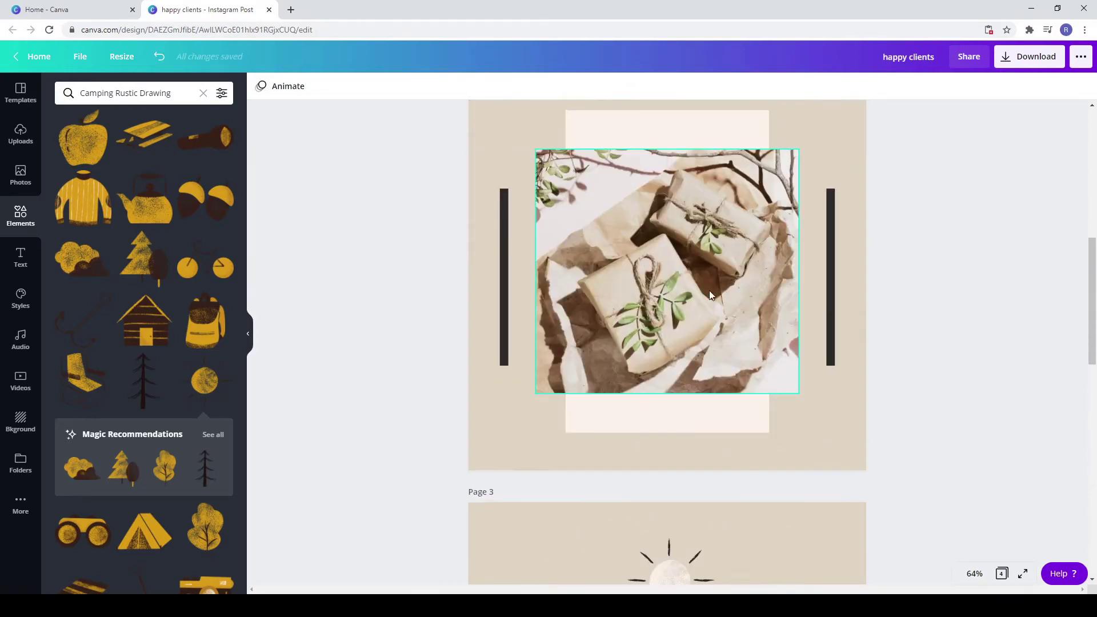
right_click(678, 118)
click(708, 131)
scroll(690, 234, down, 2)
scroll(690, 234, down, 12)
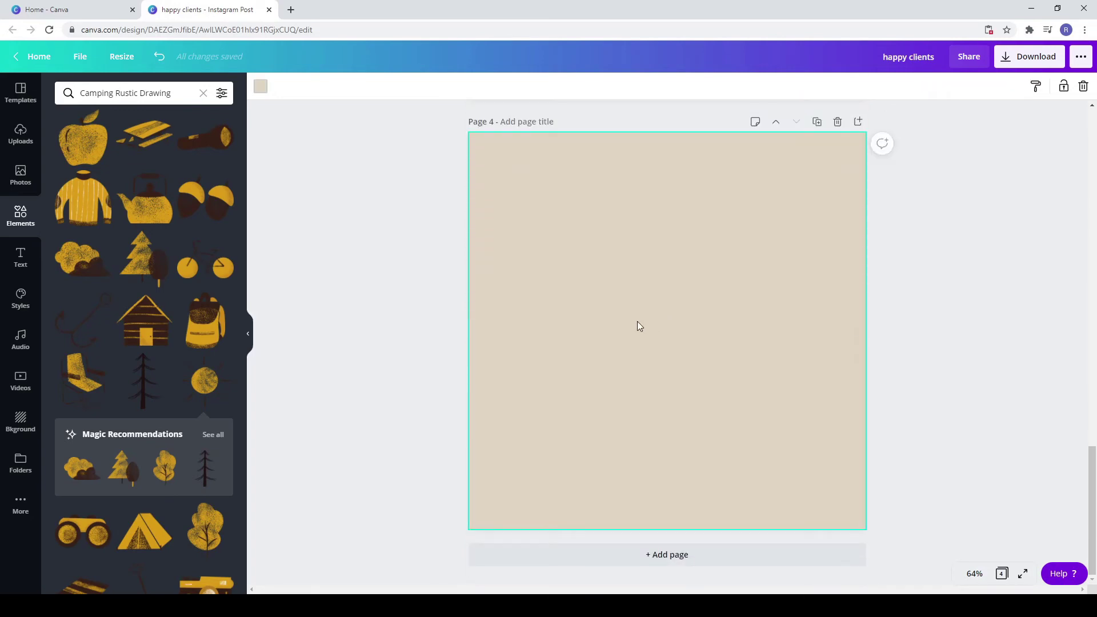
key(ctrl+v)
drag(636, 324, 570, 284)
drag(708, 318, 632, 298)
drag(565, 454, 574, 521)
Paste a second cream rectangle and resize it into a wider, shorter square panel overlapping the strip
right_click(605, 412)
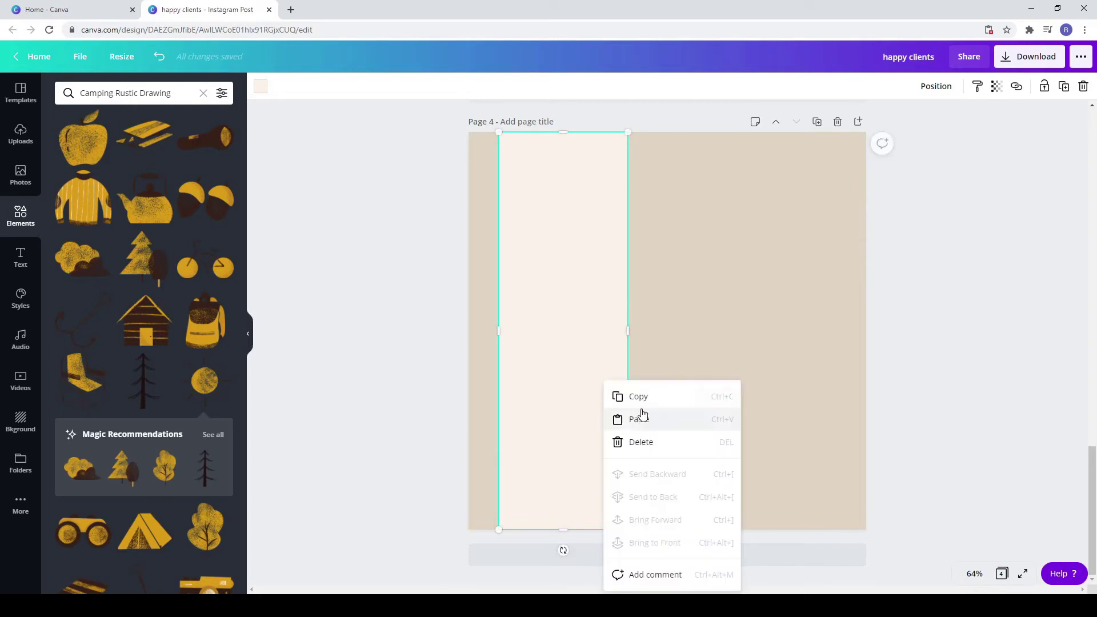
click(698, 375)
right_click(698, 375)
key(ctrl+v)
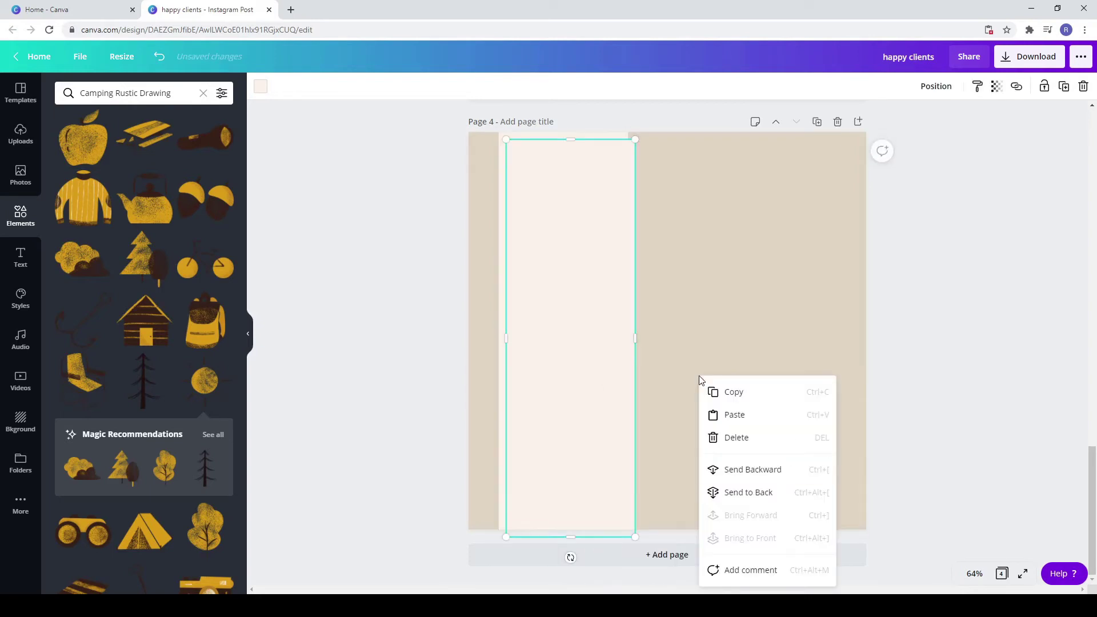
click(670, 243)
click(589, 168)
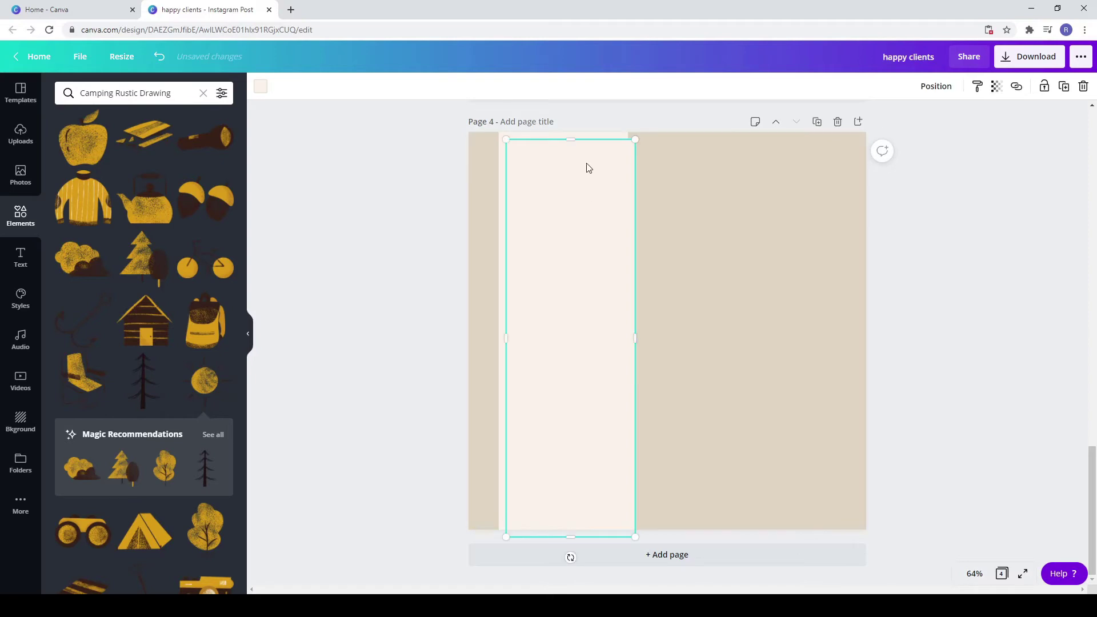
drag(567, 159, 553, 239)
drag(558, 303, 560, 278)
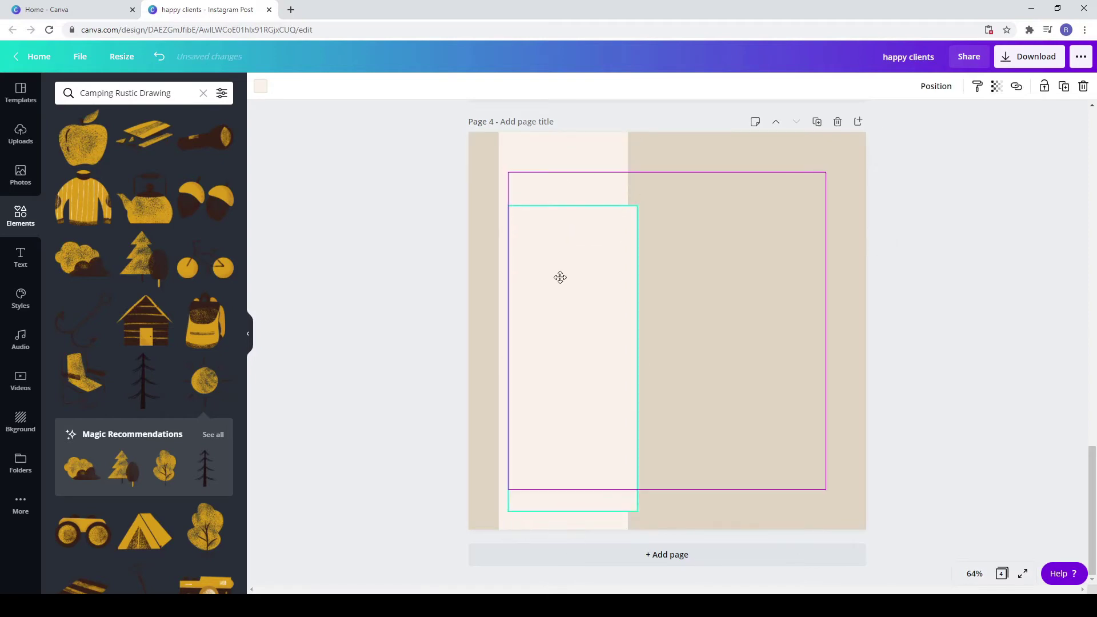
drag(581, 511, 602, 436)
drag(637, 318, 724, 336)
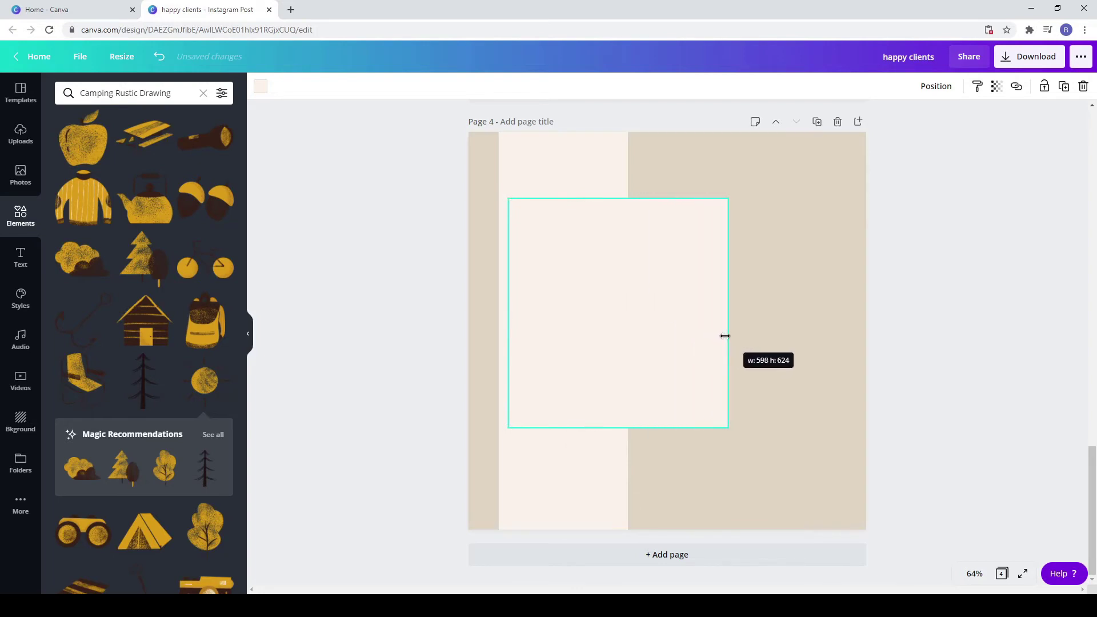
Add the pink-coat photo from recently used photos, crop it square, and position it on the cream panel
click(30, 173)
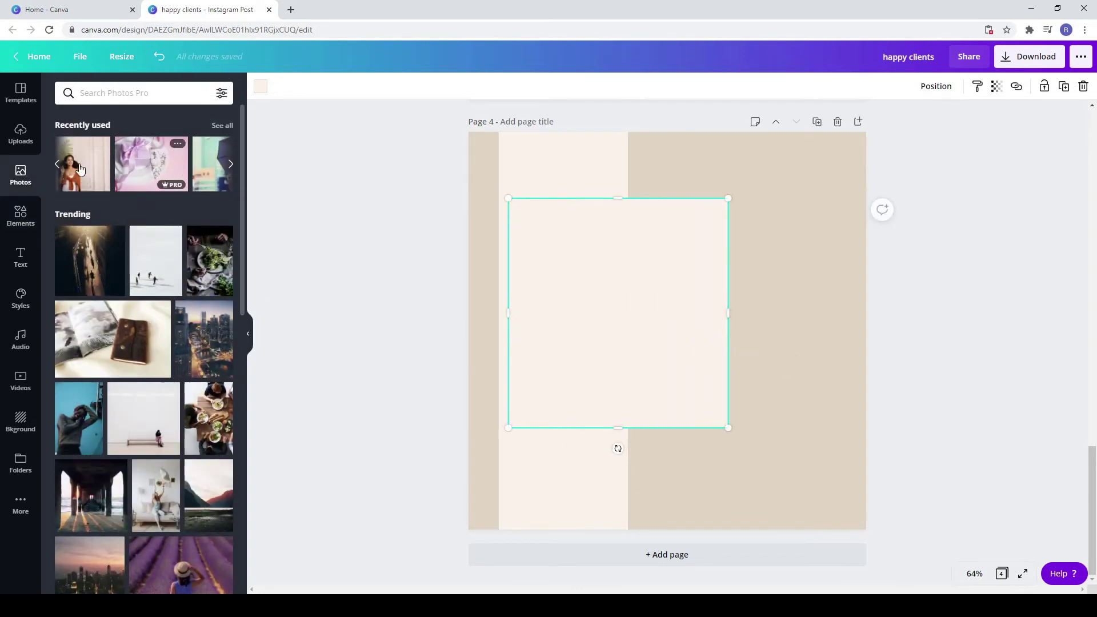
click(56, 164)
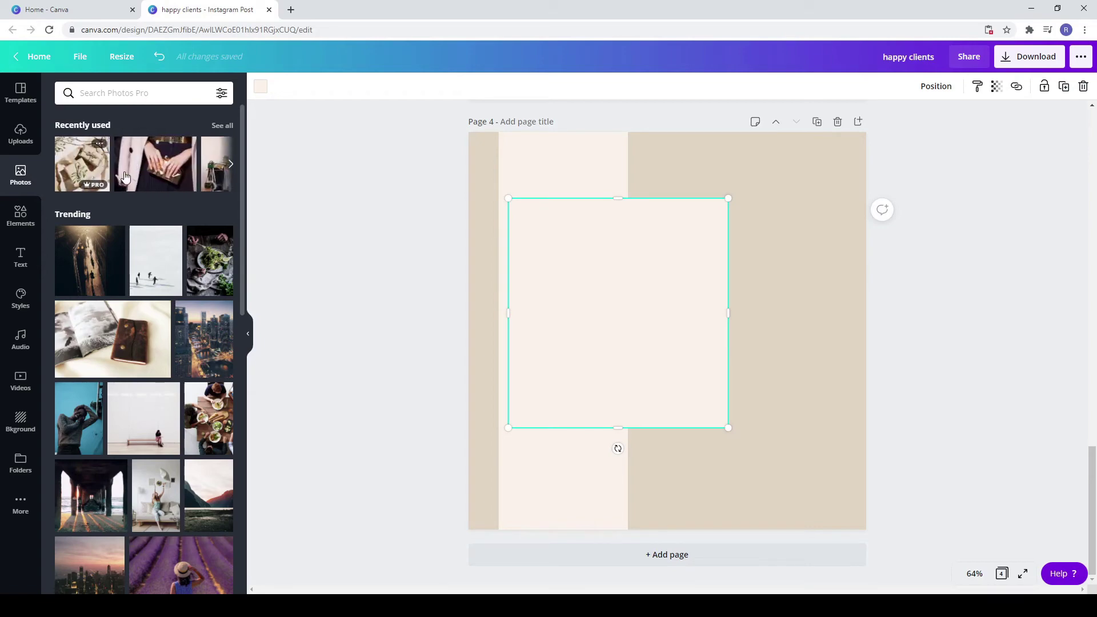
click(144, 166)
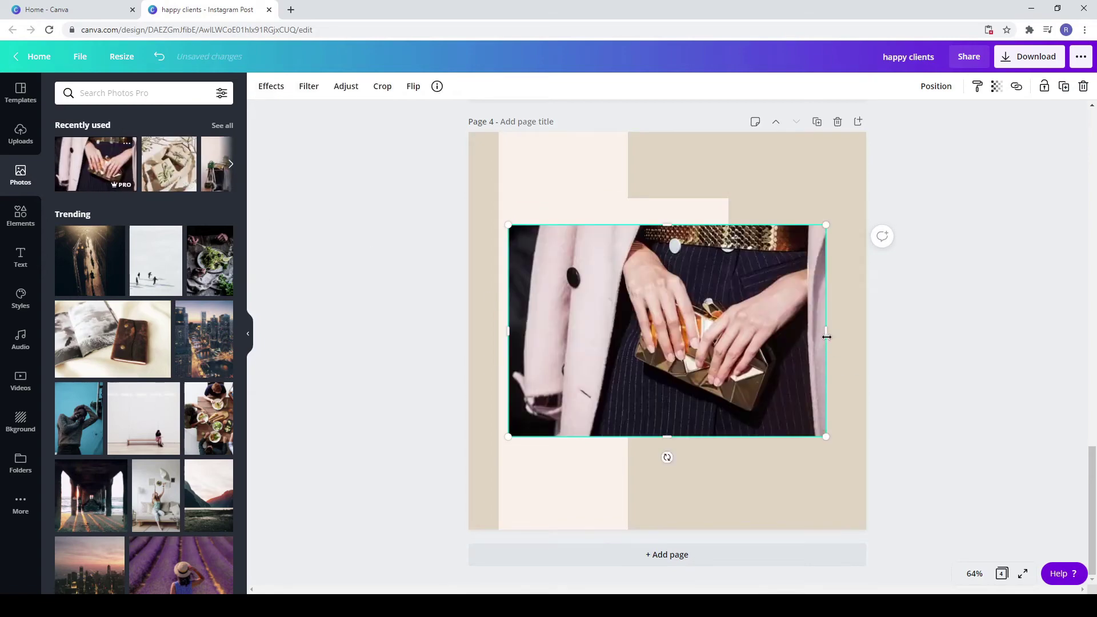
drag(826, 337, 717, 320)
drag(662, 340, 653, 319)
double_click(652, 320)
click(807, 386)
click(803, 361)
click(653, 321)
click(787, 360)
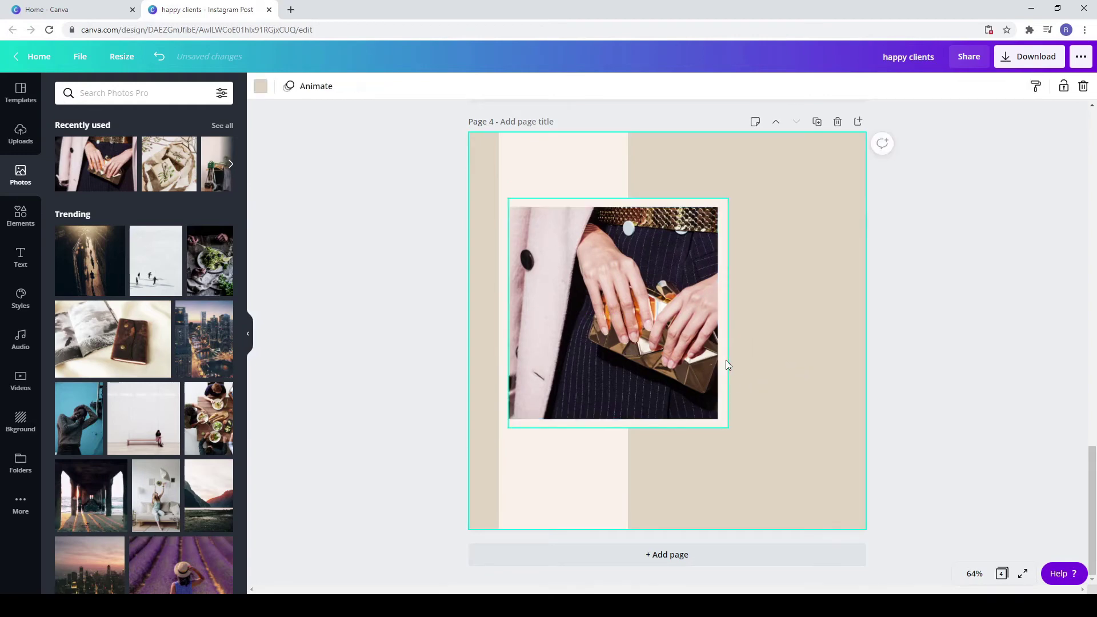
Enlarge the photo and cream panel together slightly and move them up a bit
drag(781, 451, 673, 333)
click(788, 383)
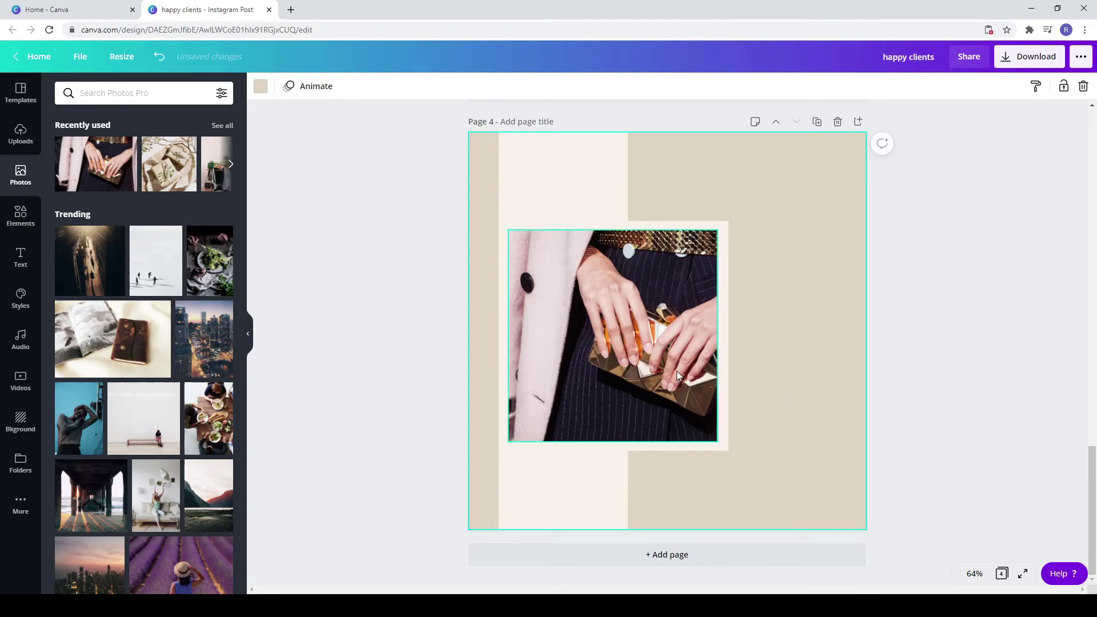
drag(784, 473, 689, 374)
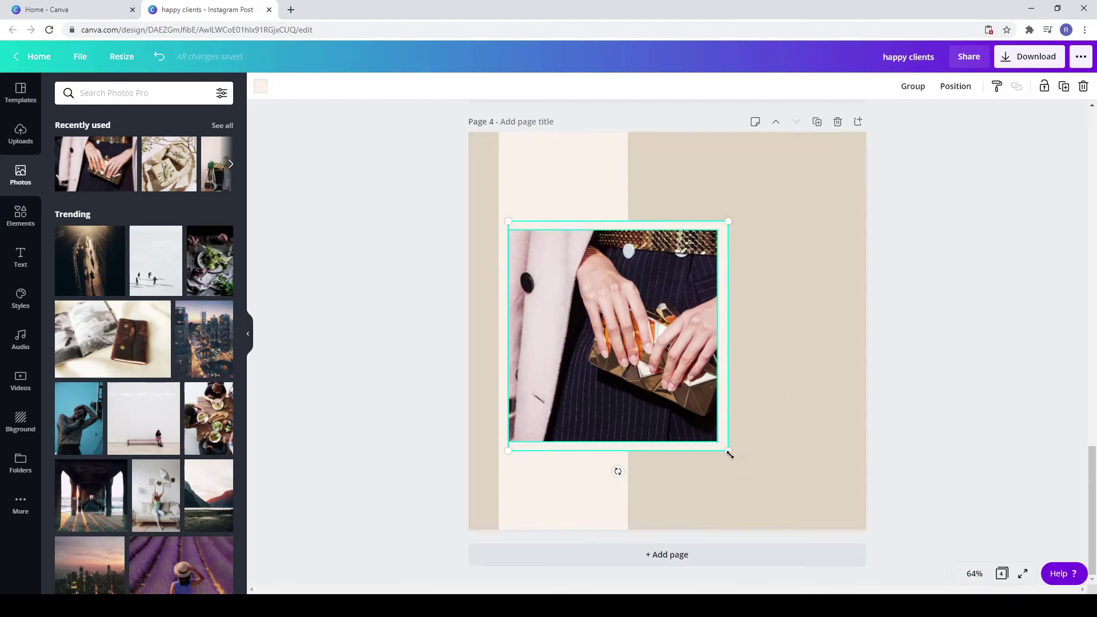
drag(728, 451, 757, 466)
drag(688, 359, 690, 347)
click(828, 427)
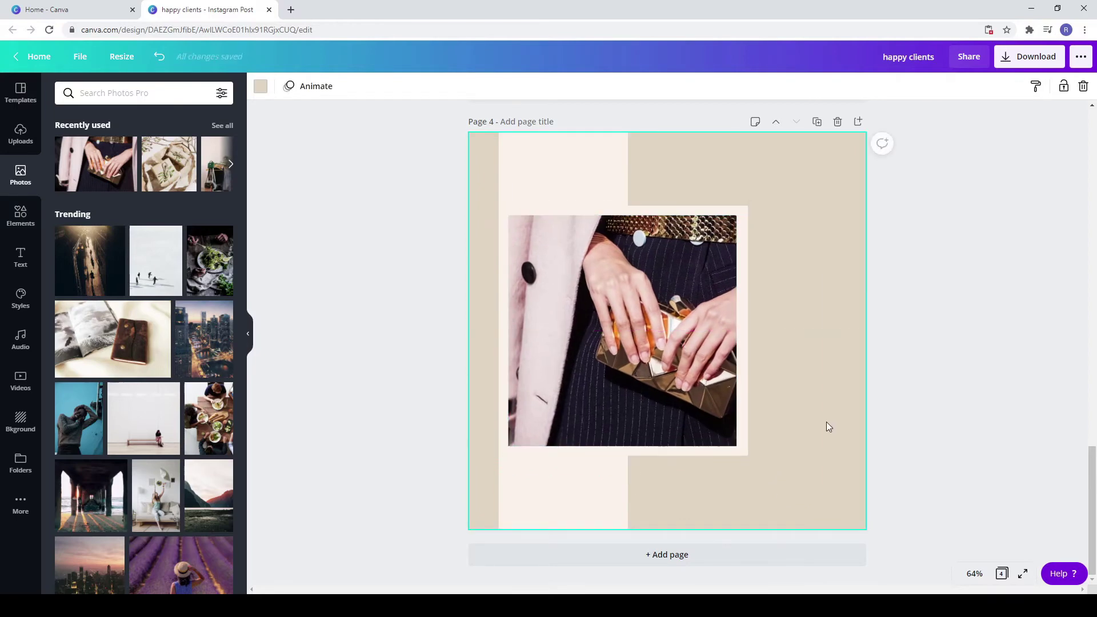
scroll(797, 398, up, 15)
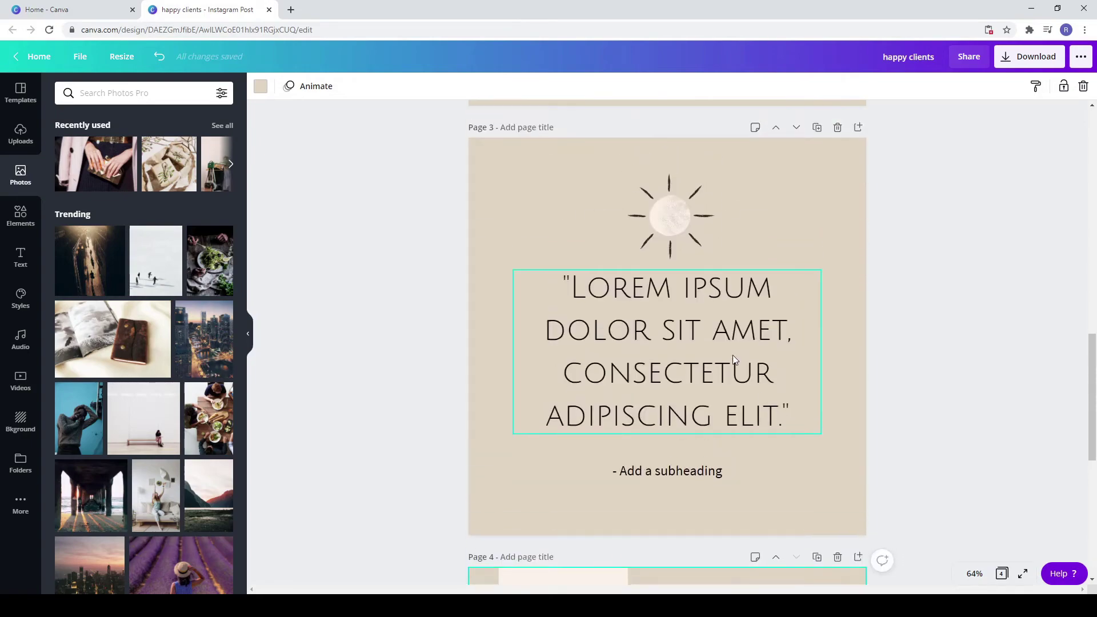
Copy the HAPPY CLIENTS heading to Page 4 and reword it to OUR COLLECTION
right_click(657, 191)
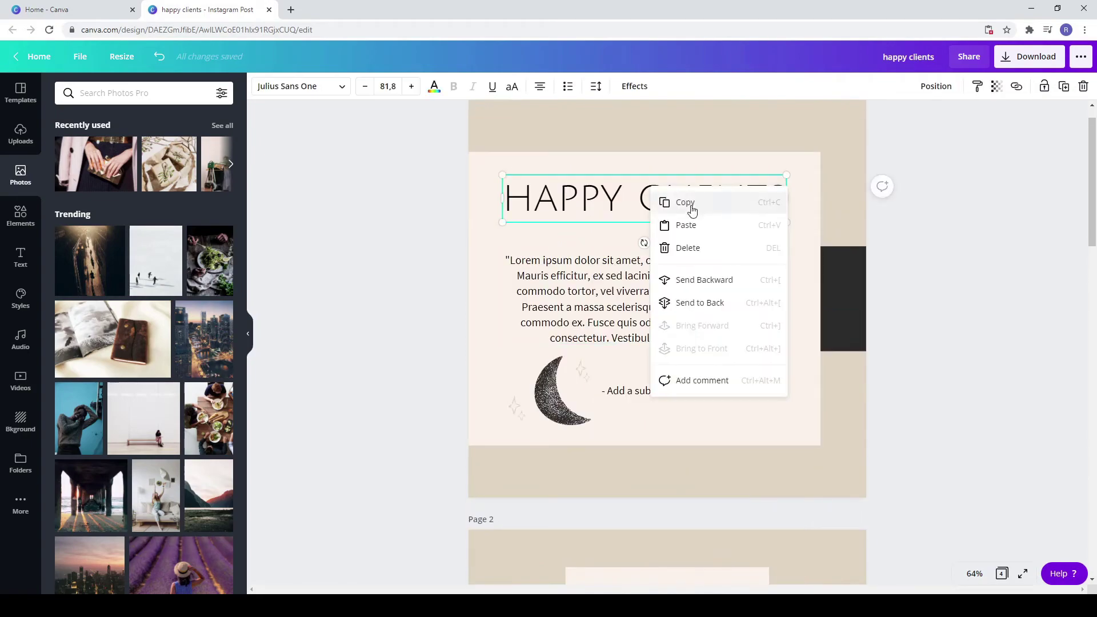
click(691, 211)
scroll(717, 296, down, 12)
scroll(741, 374, down, 5)
click(809, 373)
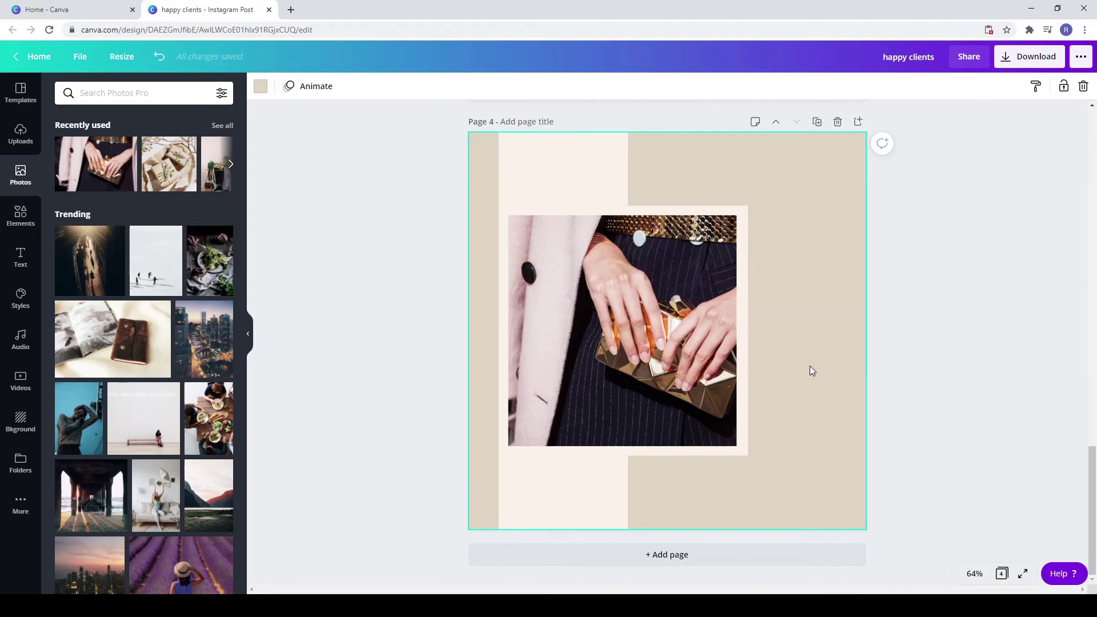
key(ctrl+v)
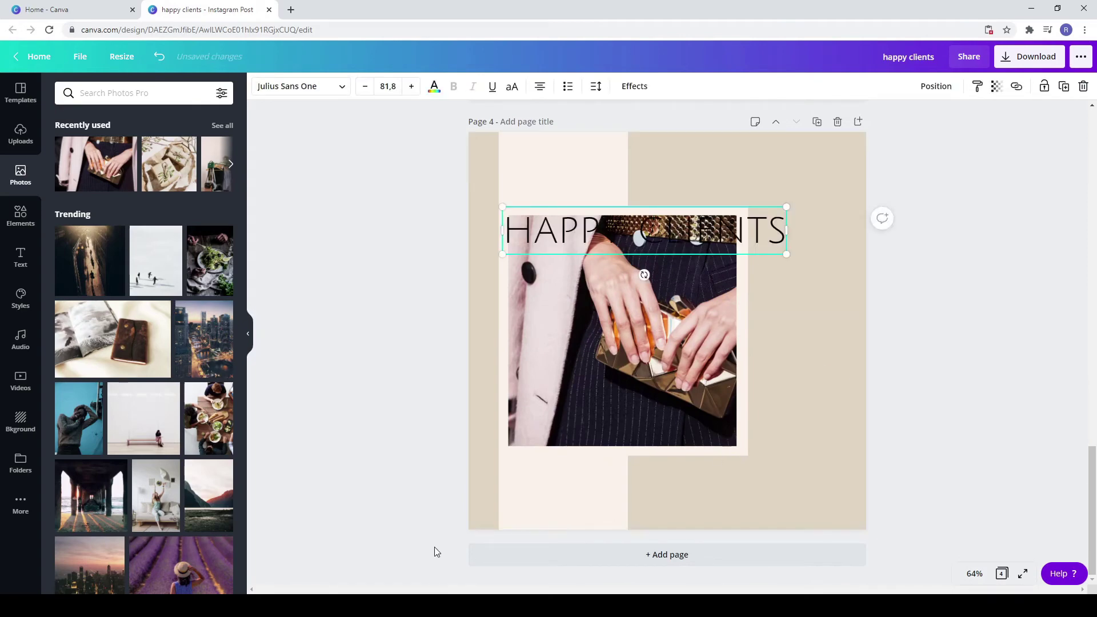
double_click(610, 239)
text(OUR COLLECTION)
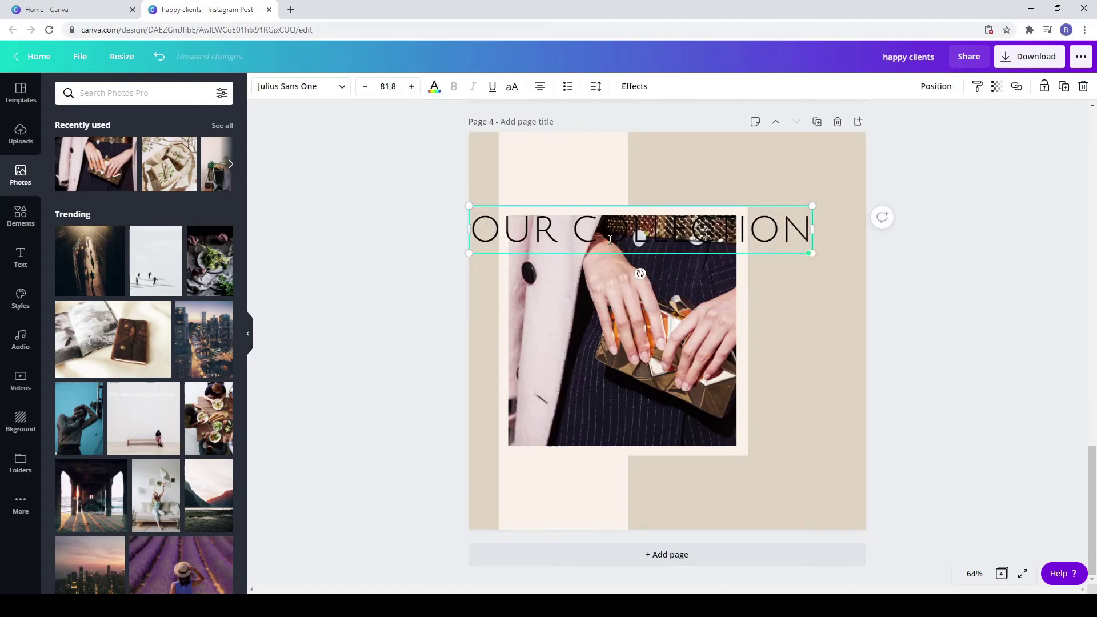
click(809, 256)
Rotate OUR COLLECTION to run vertically, shrink it, and centre it beside the photo on the right
drag(734, 251, 792, 402)
drag(697, 416, 785, 312)
click(816, 400)
drag(806, 502, 797, 442)
drag(776, 329, 773, 355)
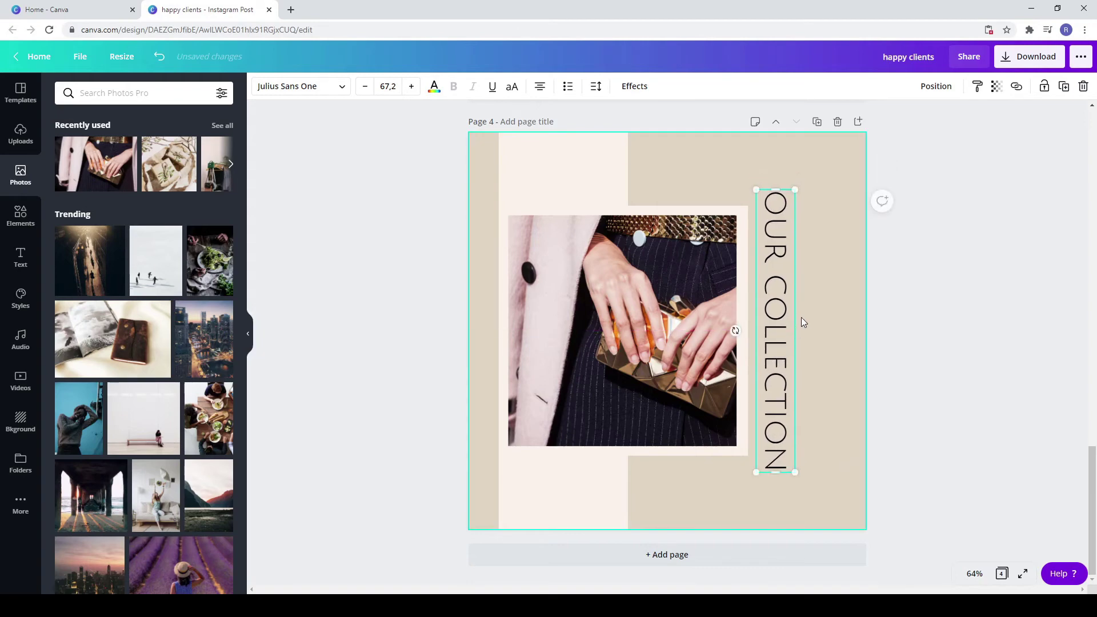
click(846, 378)
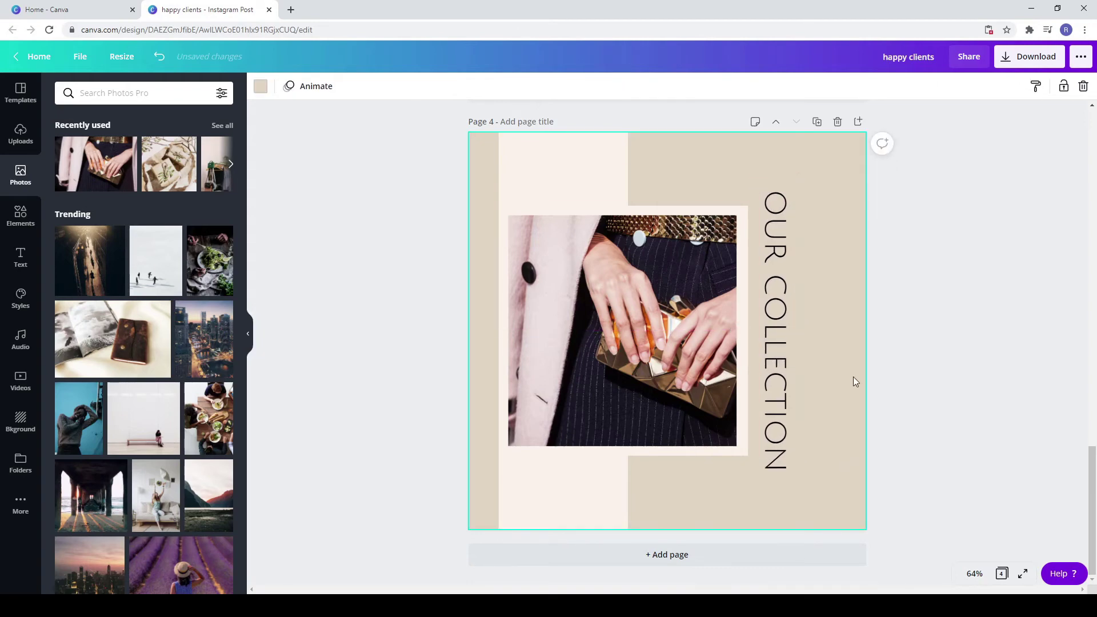
click(17, 216)
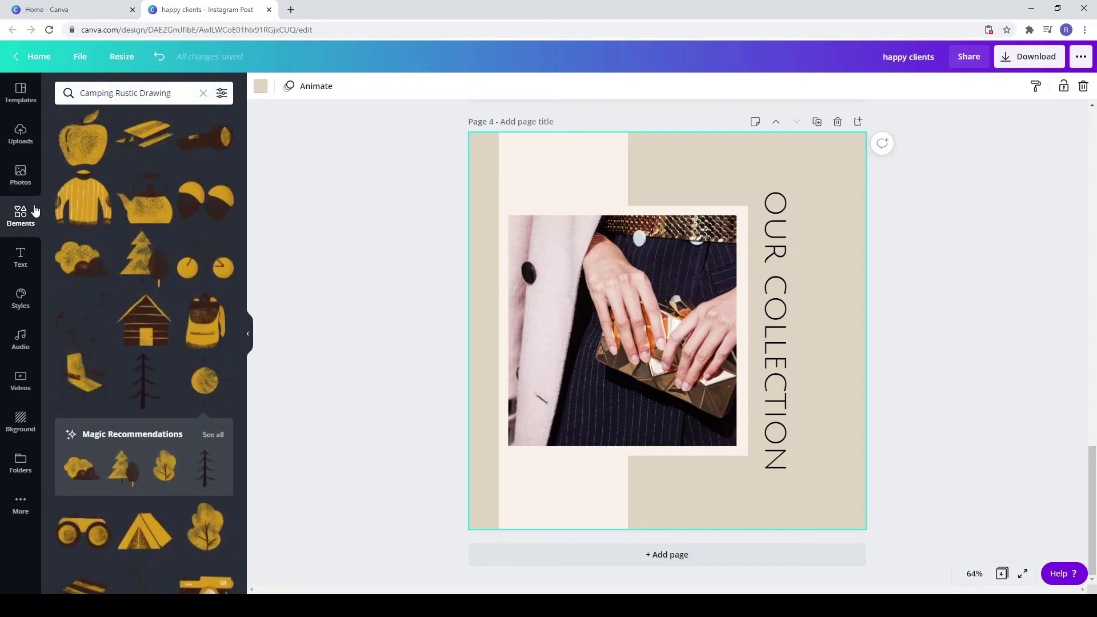
Add a black circle and shrink it to 60 by 60 above the photo
click(203, 93)
scroll(142, 193, up, 10)
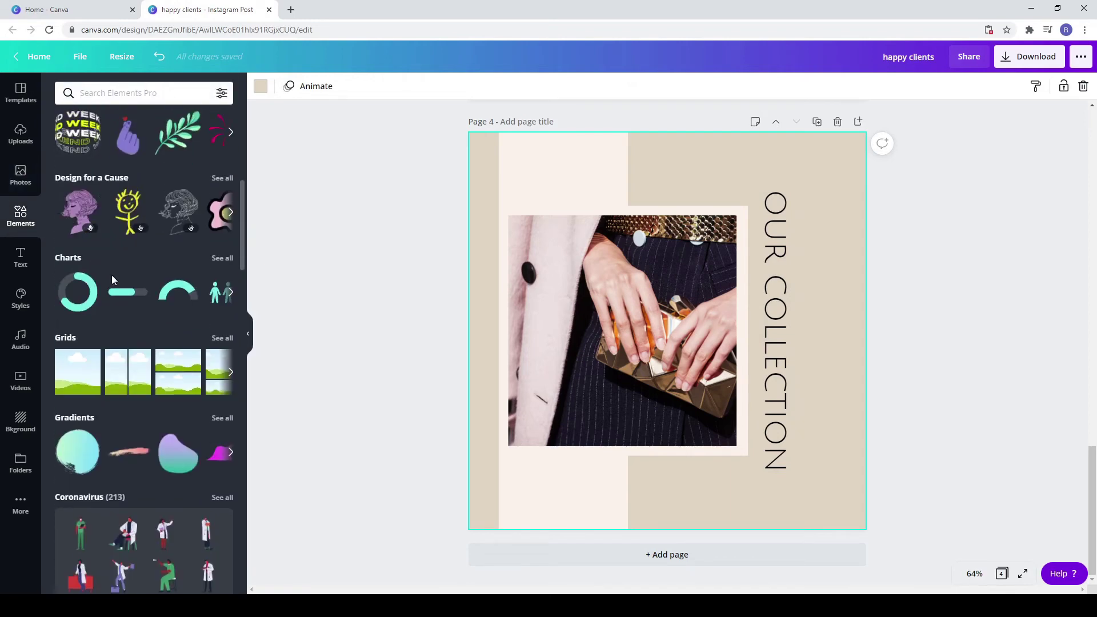
scroll(111, 276, up, 4)
click(77, 200)
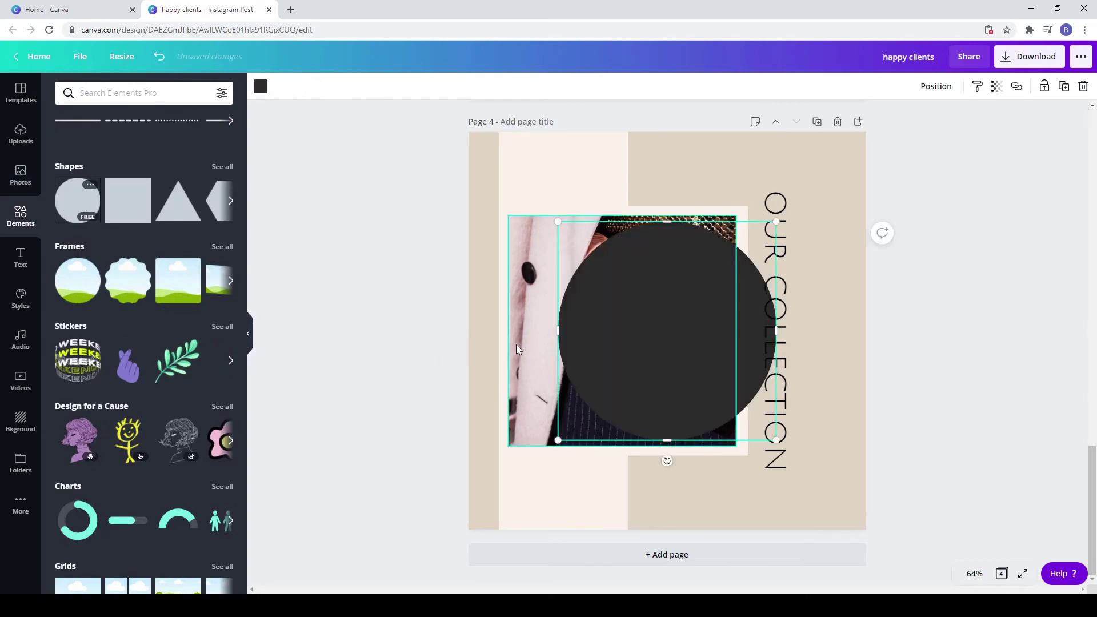
drag(775, 440, 515, 195)
click(685, 213)
Duplicate the small circle twice and line up the three dots in a row
right_click(515, 194)
click(553, 198)
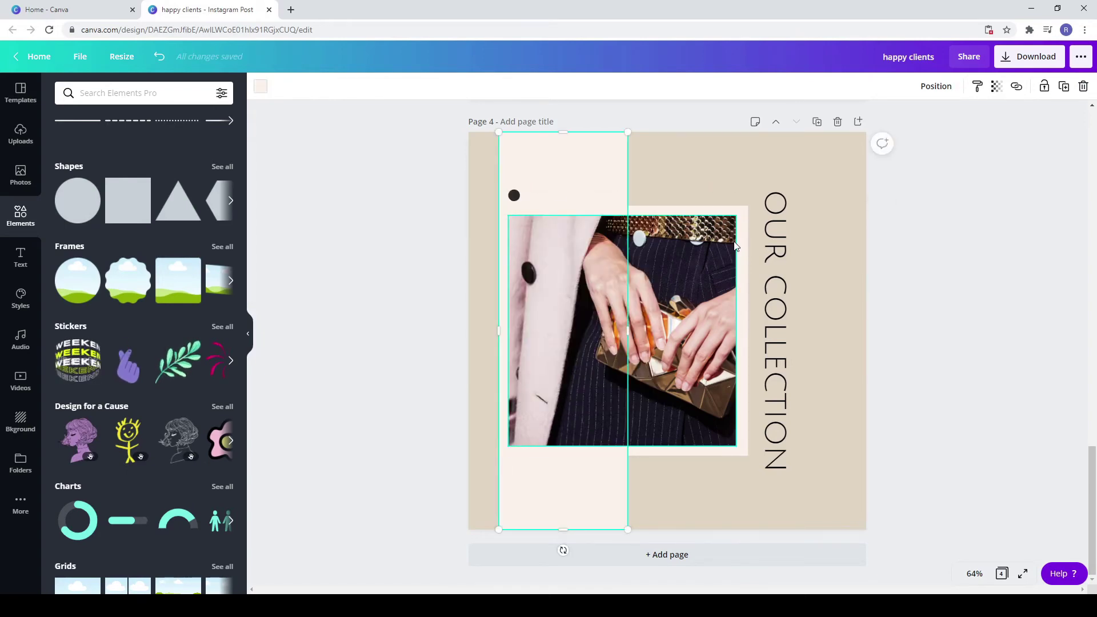
click(514, 195)
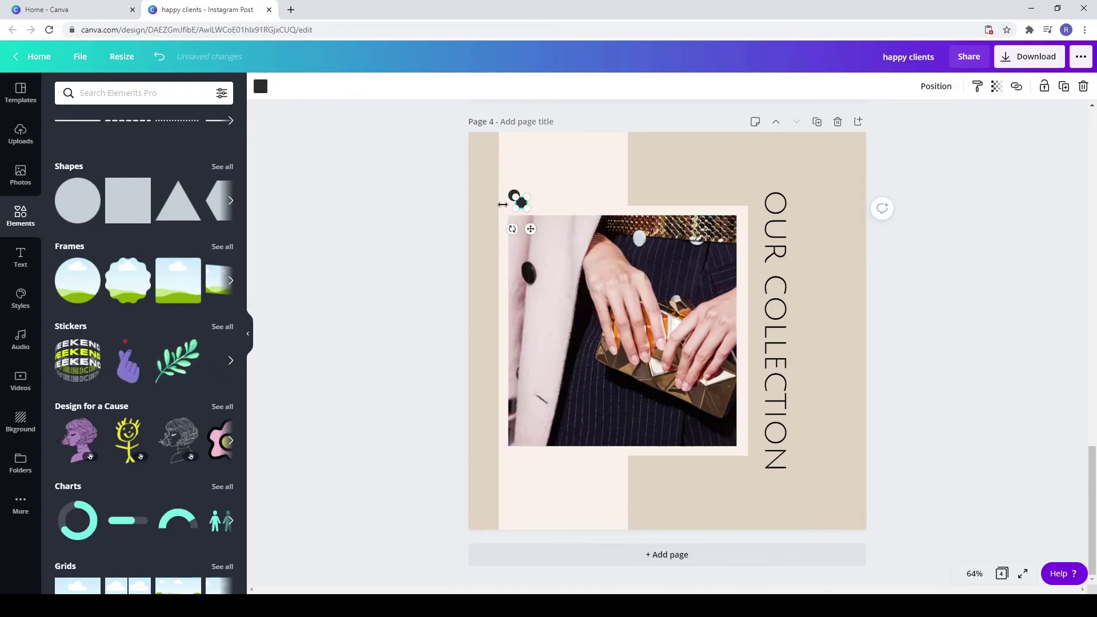
click(480, 205)
click(525, 204)
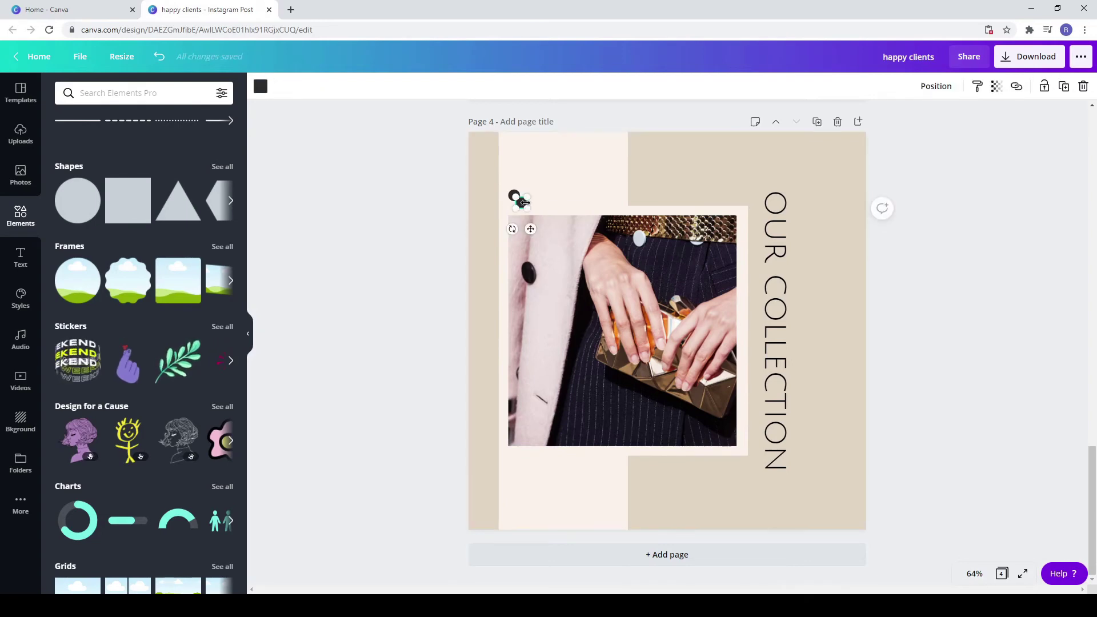
drag(525, 203, 530, 202)
click(488, 211)
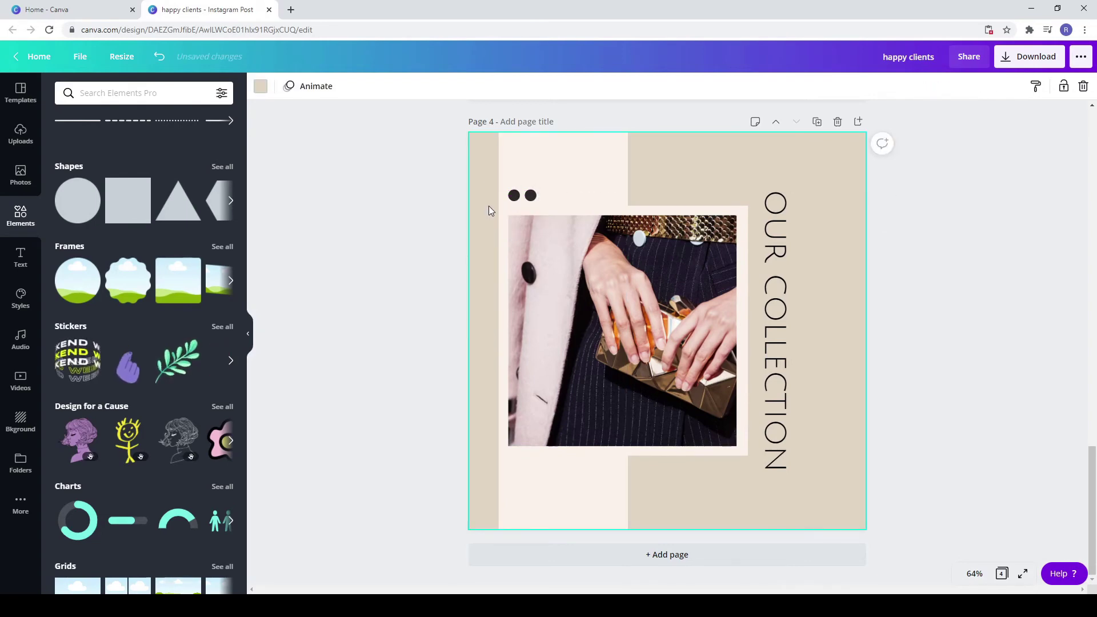
key(ctrl+v)
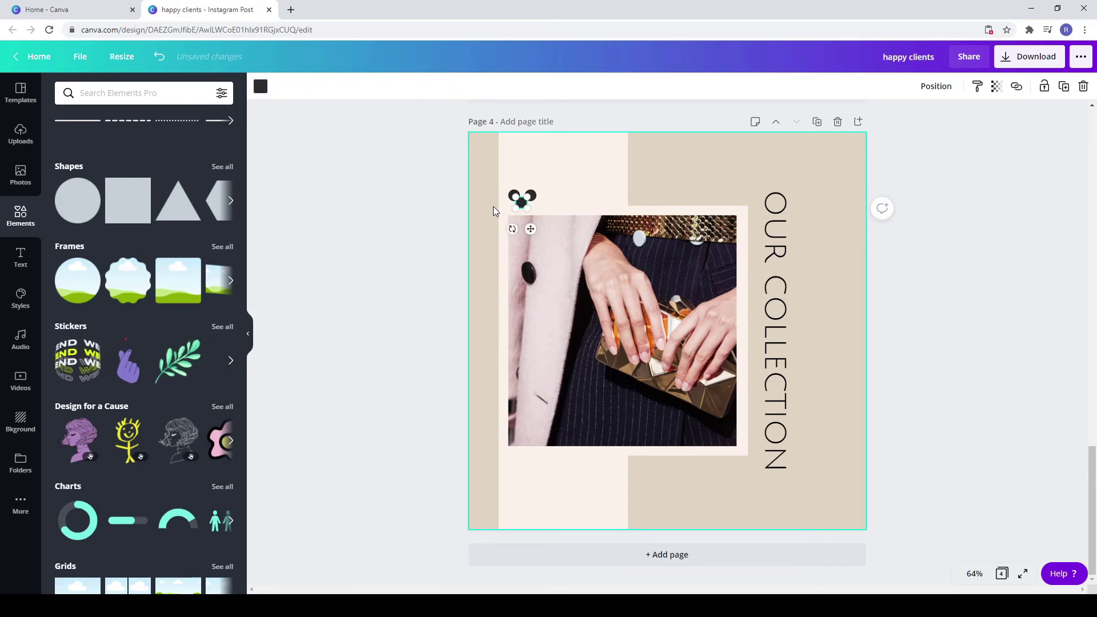
click(494, 211)
drag(521, 201, 549, 201)
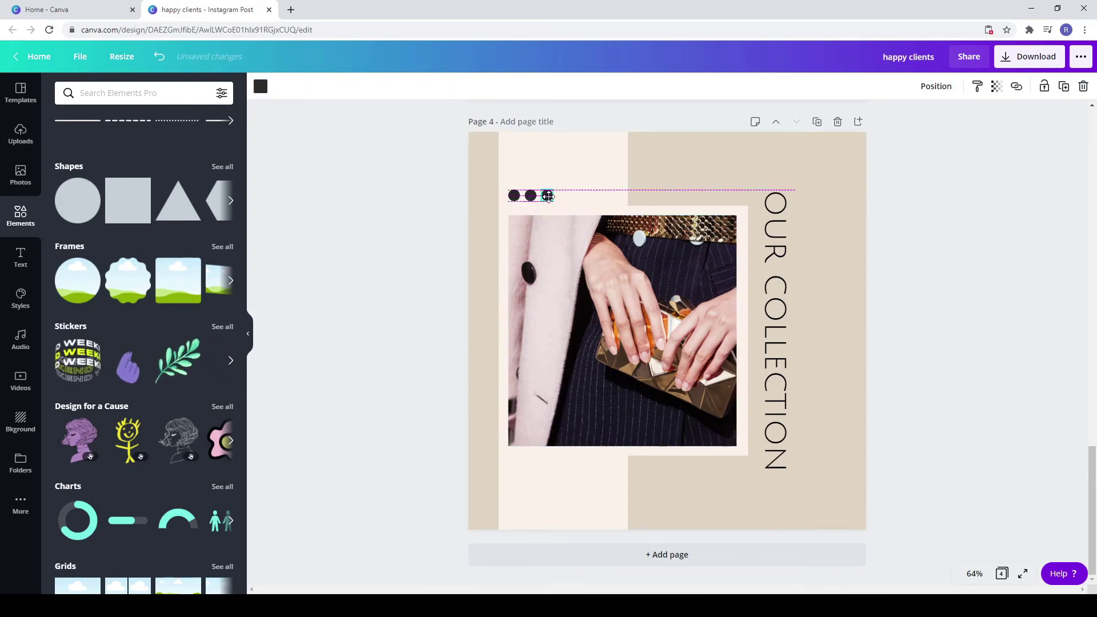
click(479, 182)
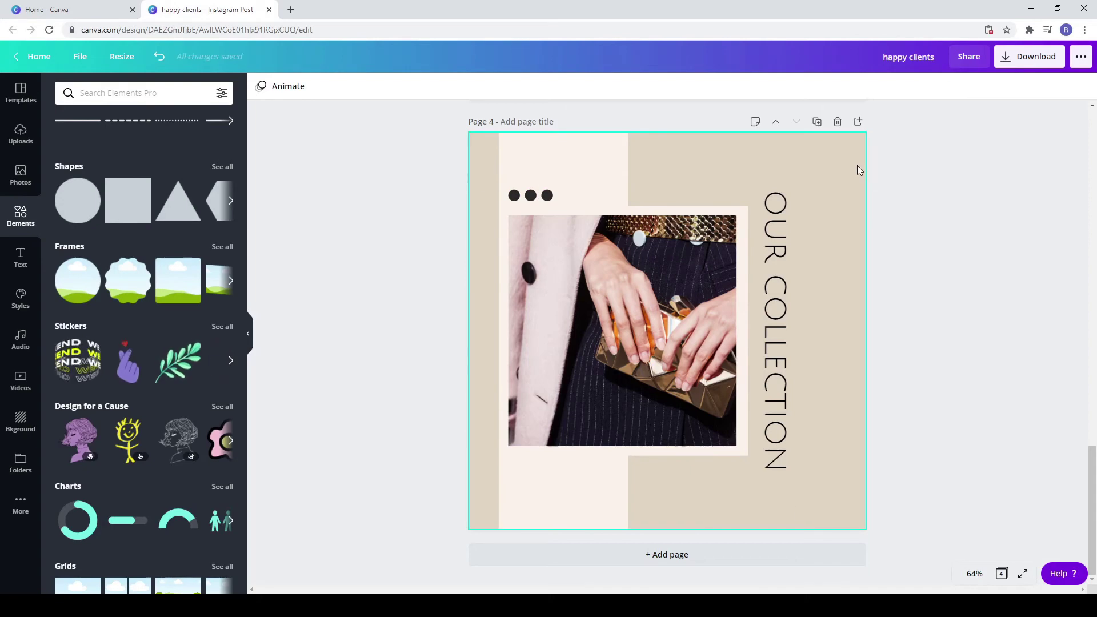
Add Page 5 and paste a copy of Page 1's large cream panel onto it
click(857, 121)
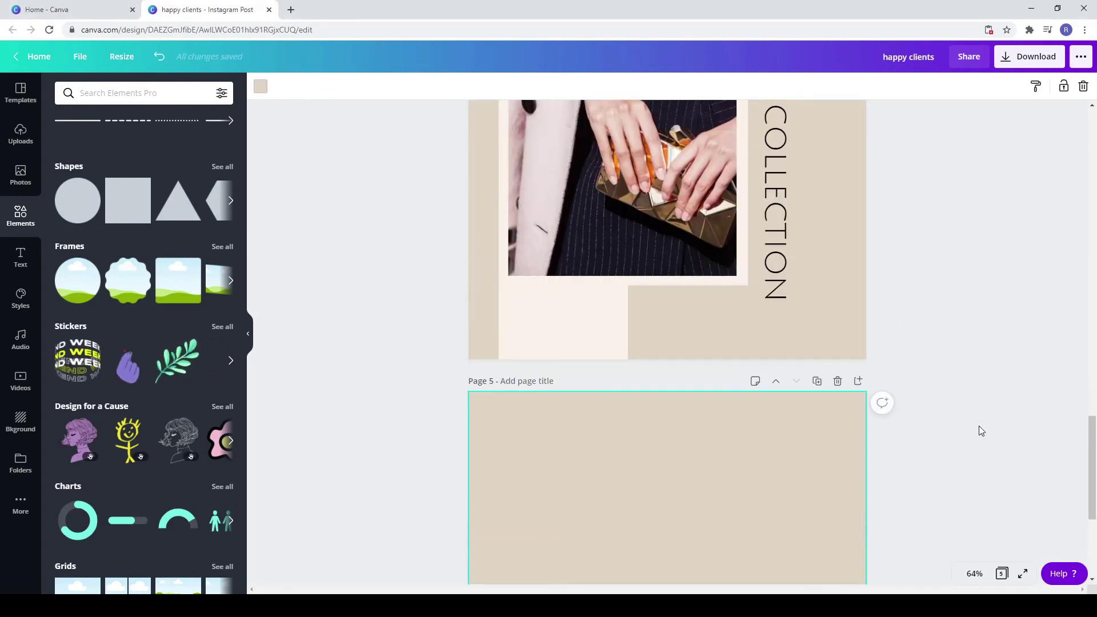
scroll(978, 427, up, 20)
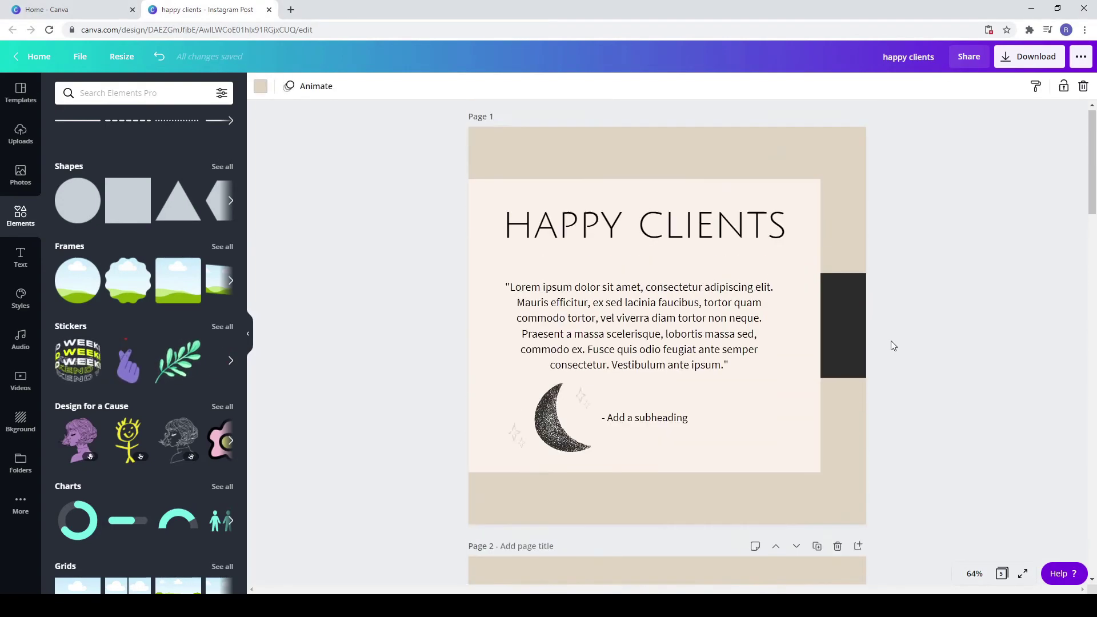
right_click(788, 203)
scroll(808, 258, down, 12)
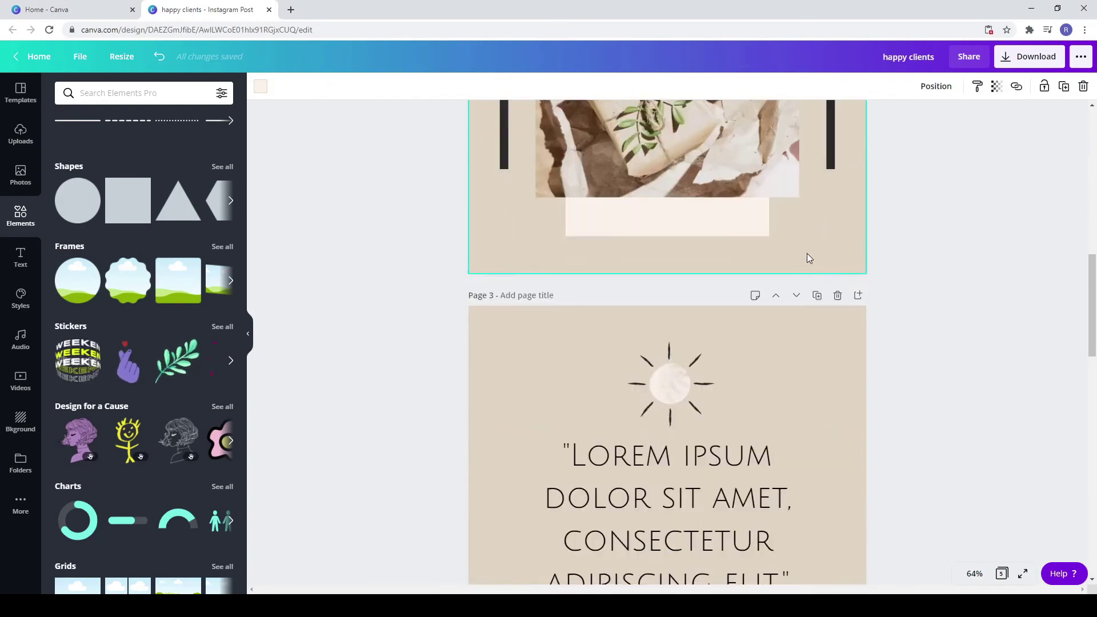
scroll(805, 260, down, 16)
click(756, 282)
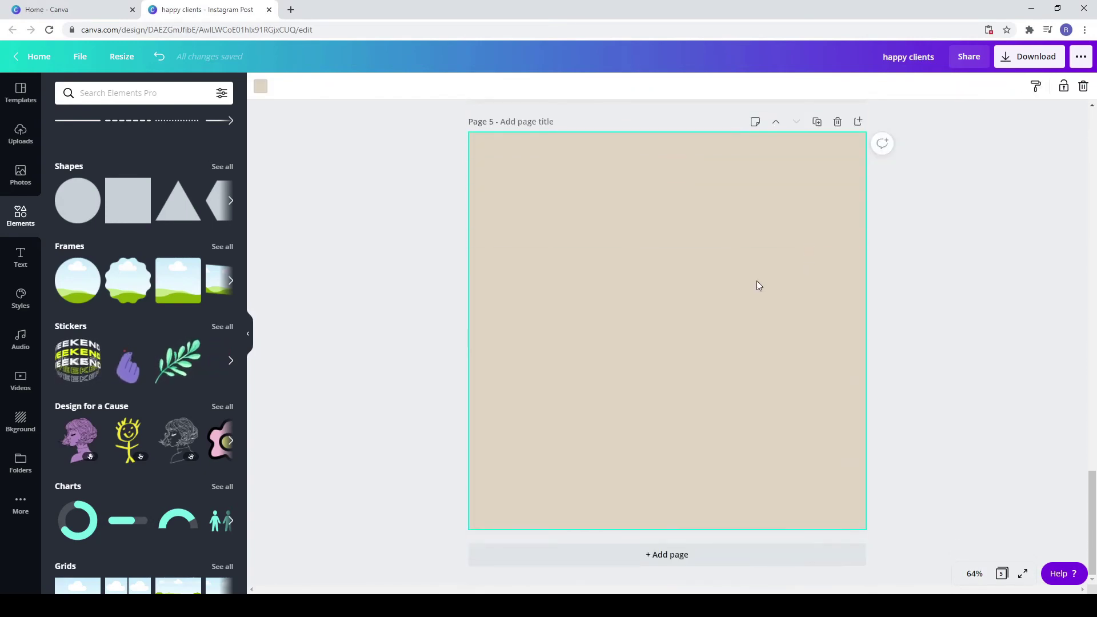
key(ctrl+v)
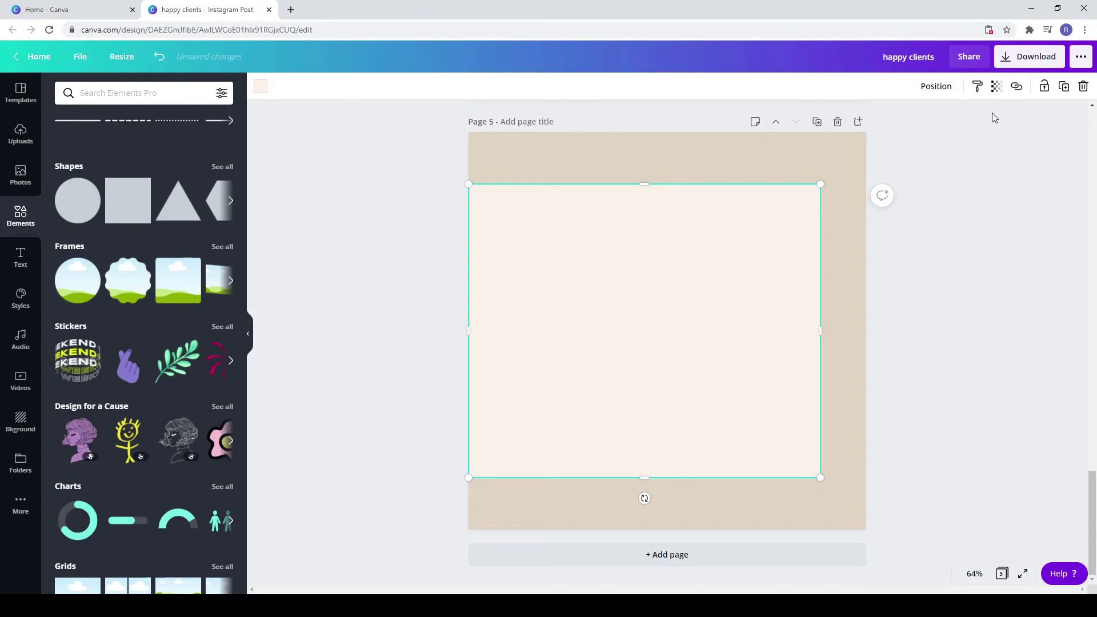
click(951, 88)
Centre the cream panel horizontally, then paste Page 2's two dark side bars onto Page 5
click(868, 195)
click(967, 356)
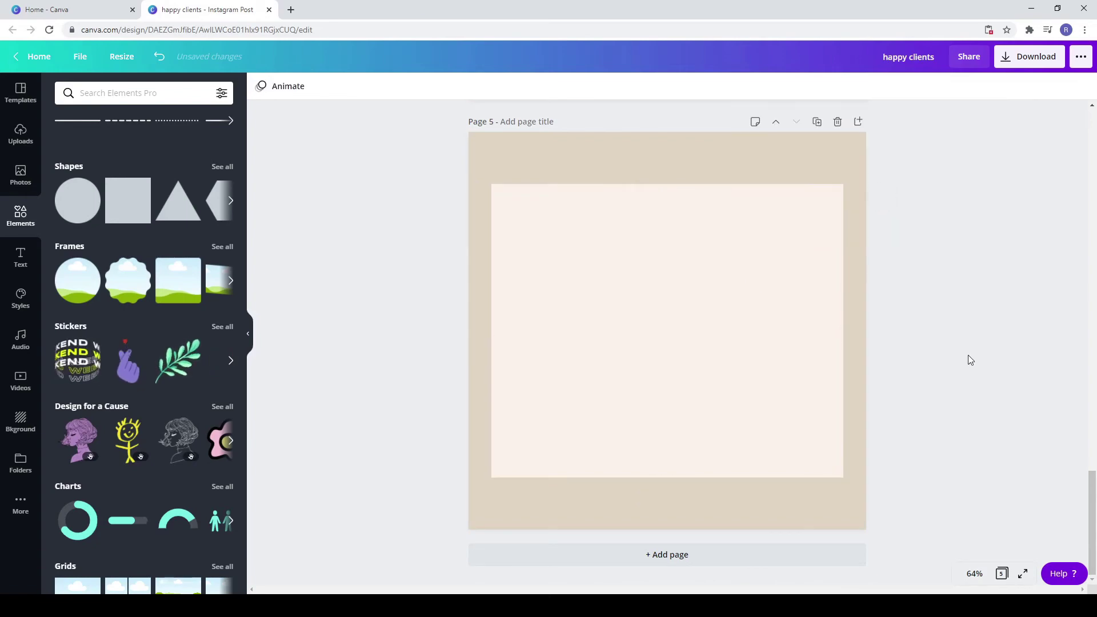
scroll(969, 349, up, 20)
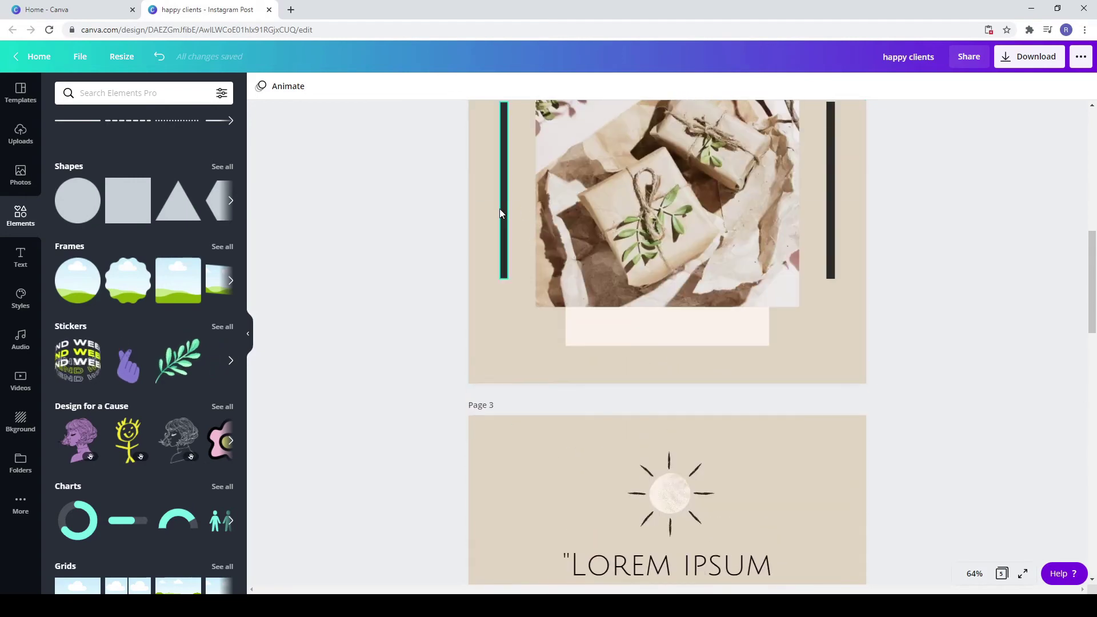
shift+click(831, 194)
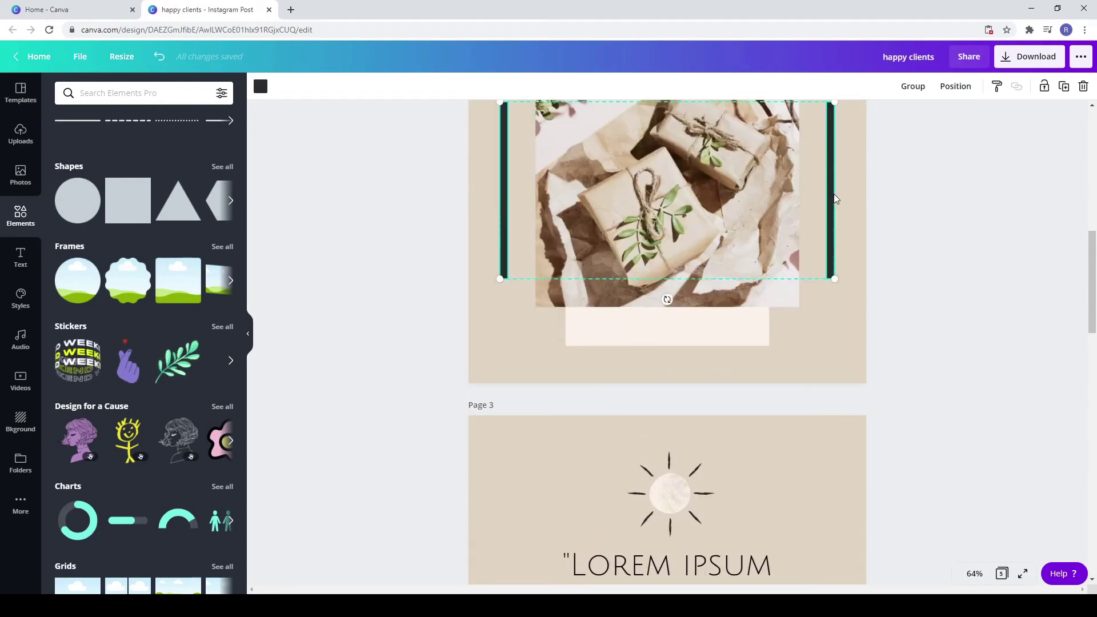
right_click(834, 193)
click(838, 212)
scroll(839, 216, down, 5)
scroll(742, 260, down, 13)
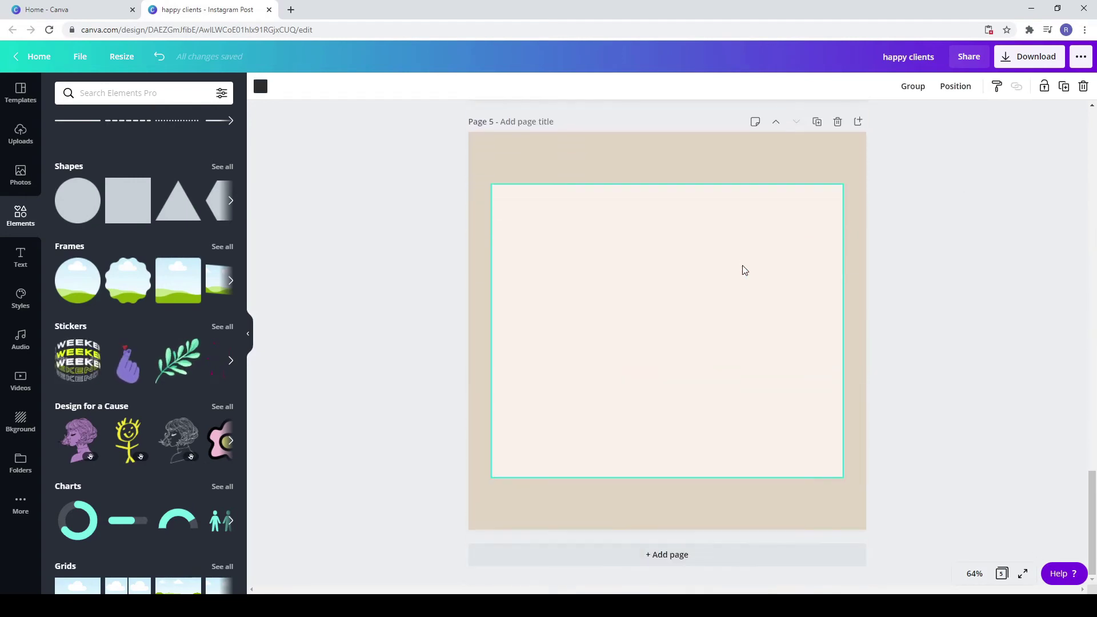
key(ctrl+v)
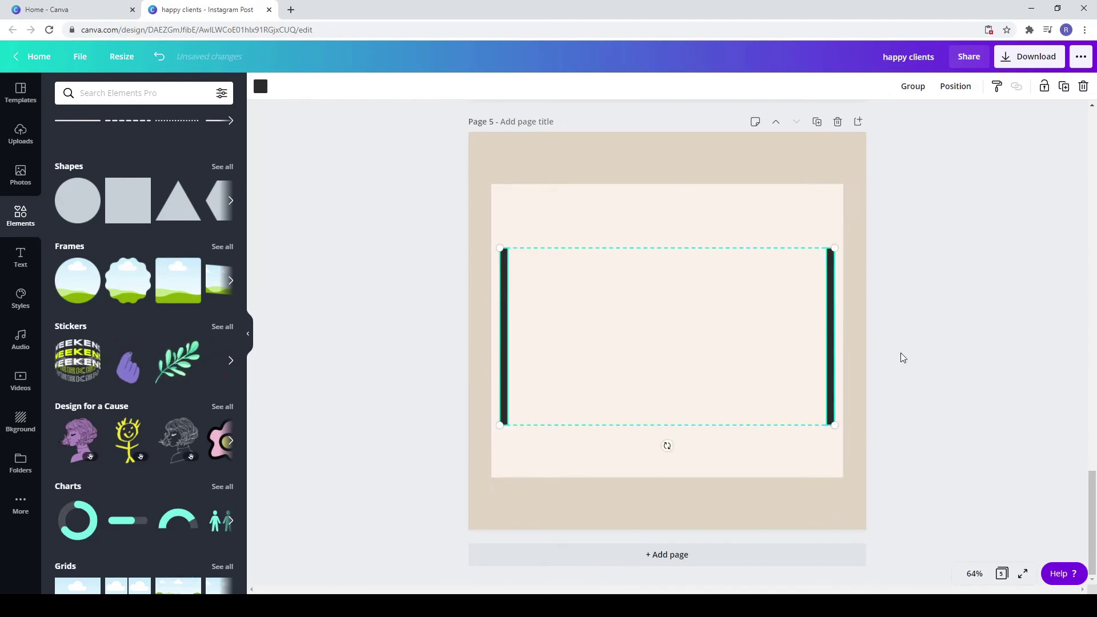
Narrow the cream panel slightly at the sides and extend it taller at top and bottom
click(494, 330)
drag(493, 330, 501, 330)
drag(843, 330, 835, 338)
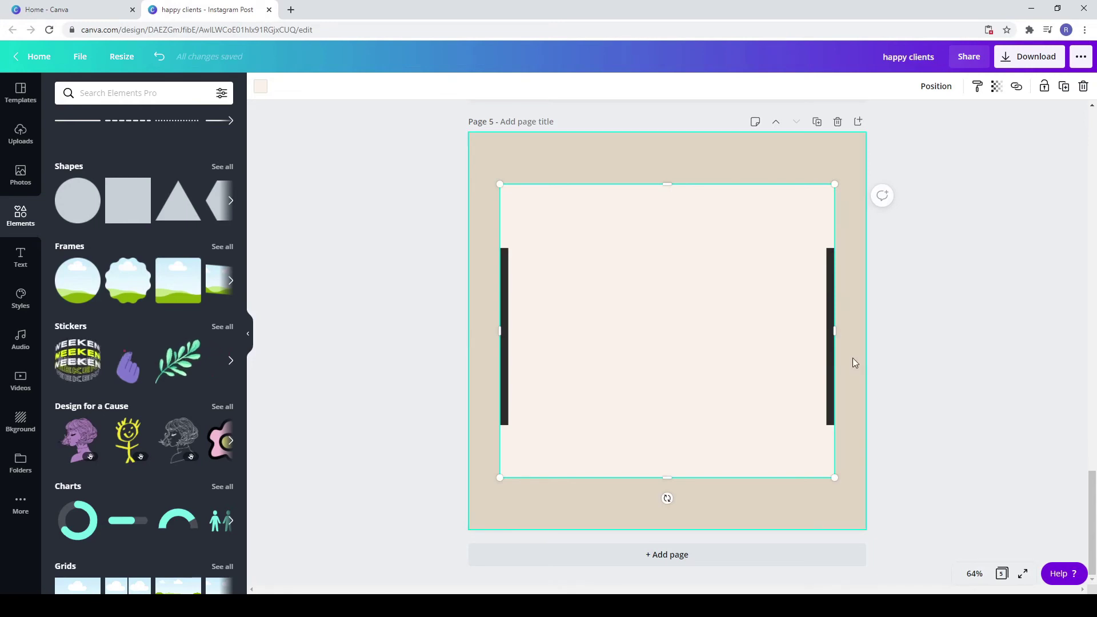
drag(662, 180, 663, 171)
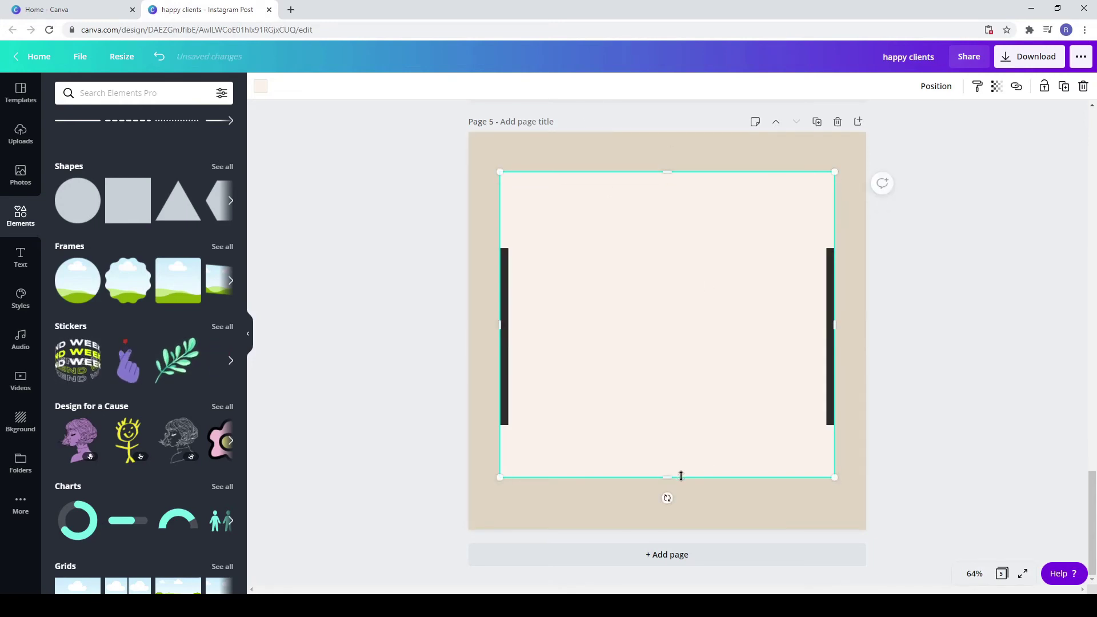
drag(667, 477, 666, 492)
click(448, 540)
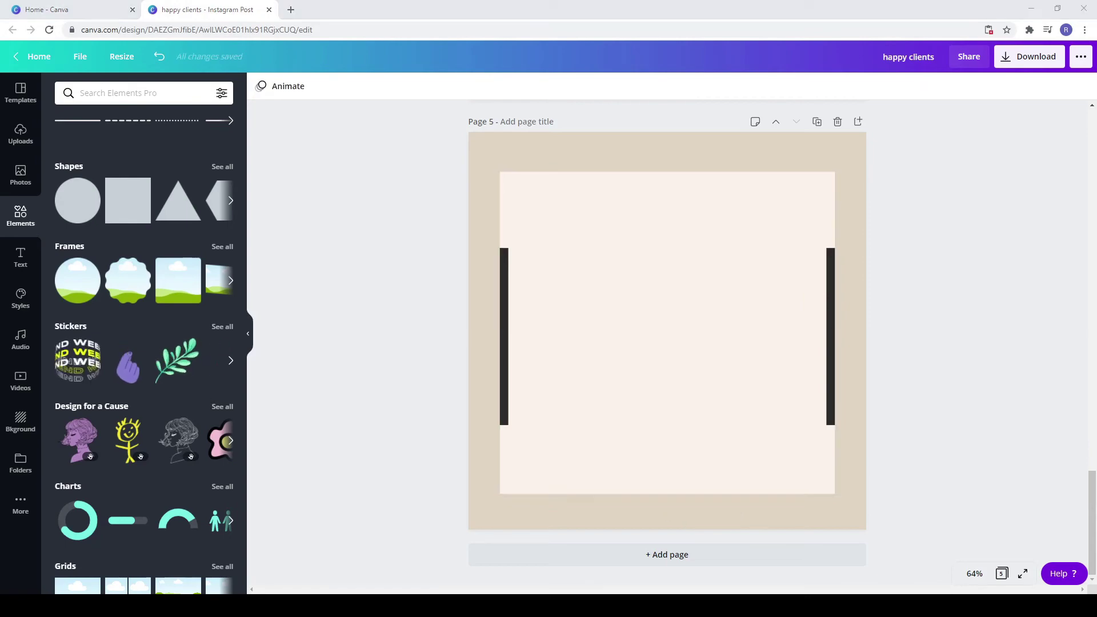
Copy Page 1's HAPPY CLIENTS heading onto Page 5 and centre it as COMING SOON
scroll(719, 396, up, 2)
scroll(720, 396, up, 20)
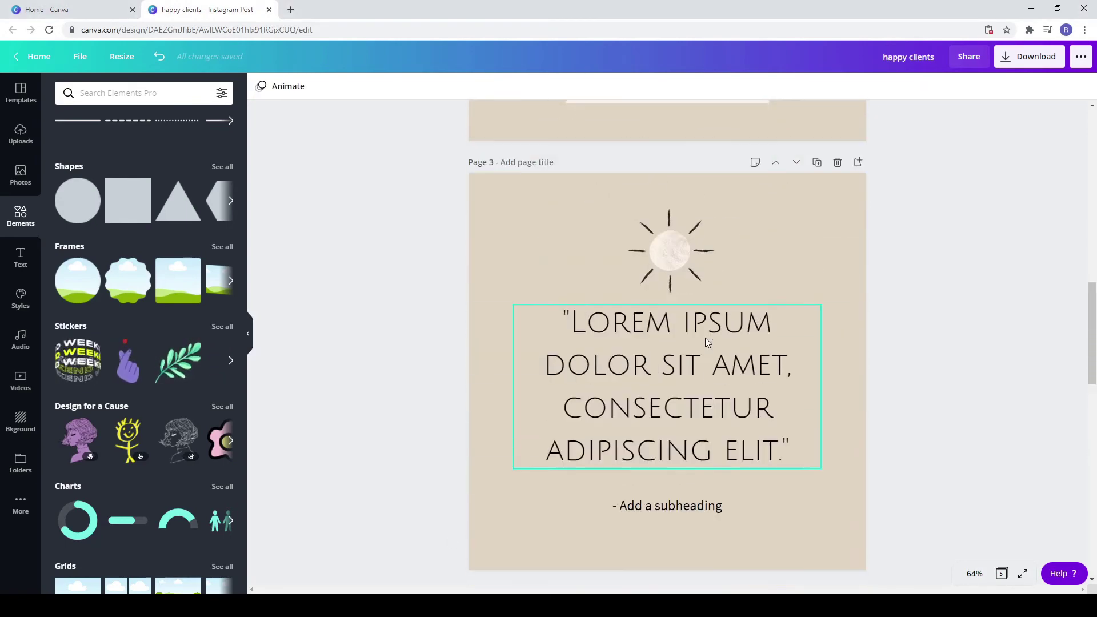
right_click(650, 231)
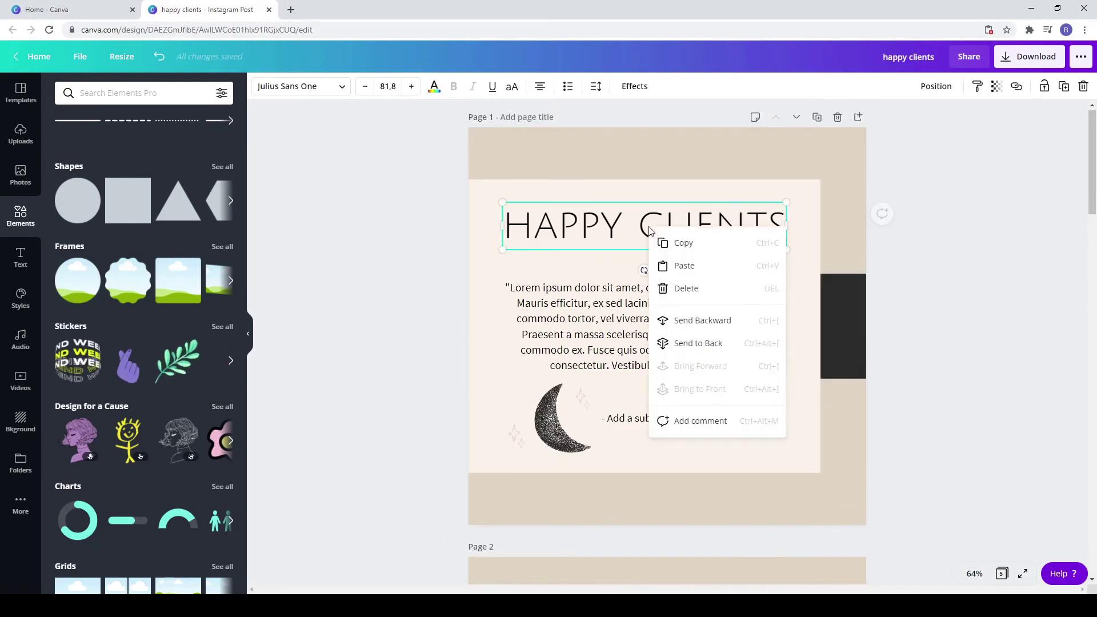
click(679, 243)
scroll(670, 262, down, 20)
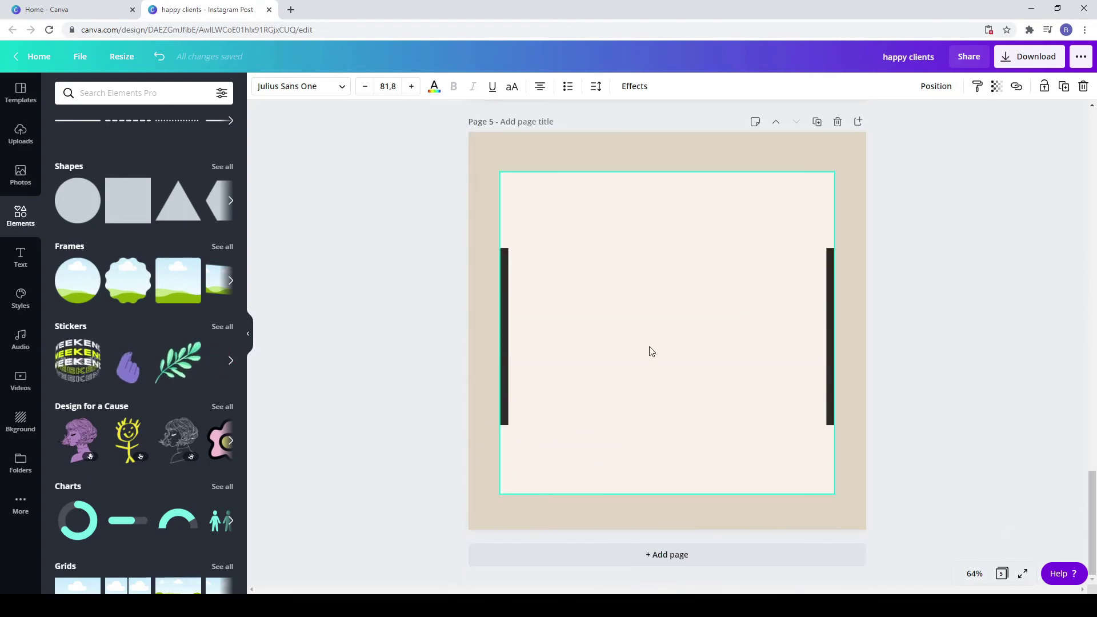
key(ctrl+v)
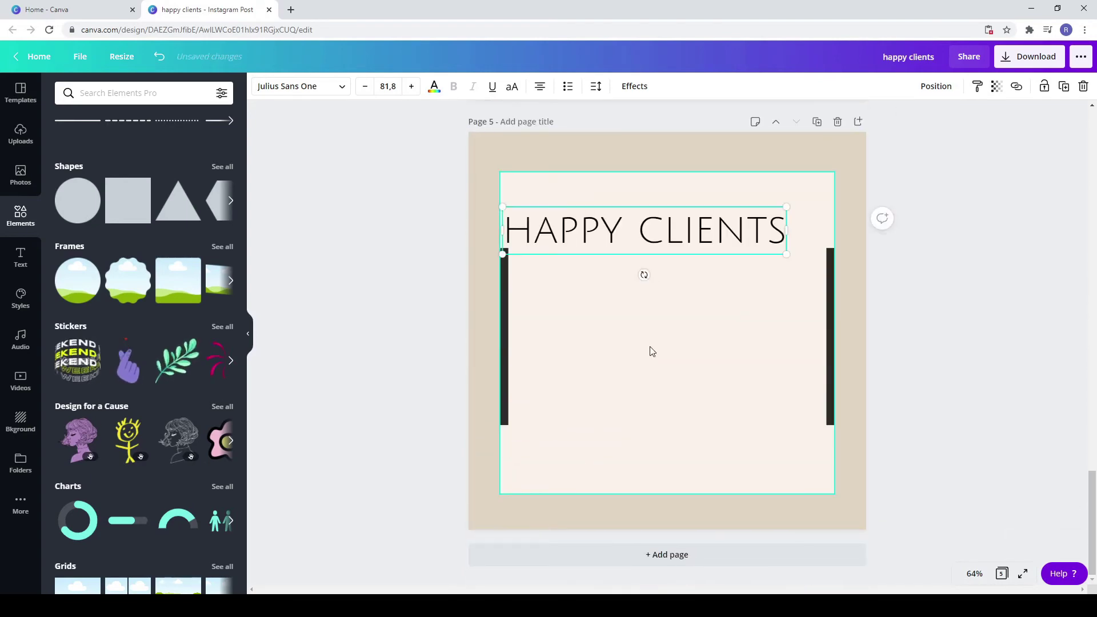
click(879, 348)
drag(657, 232, 679, 332)
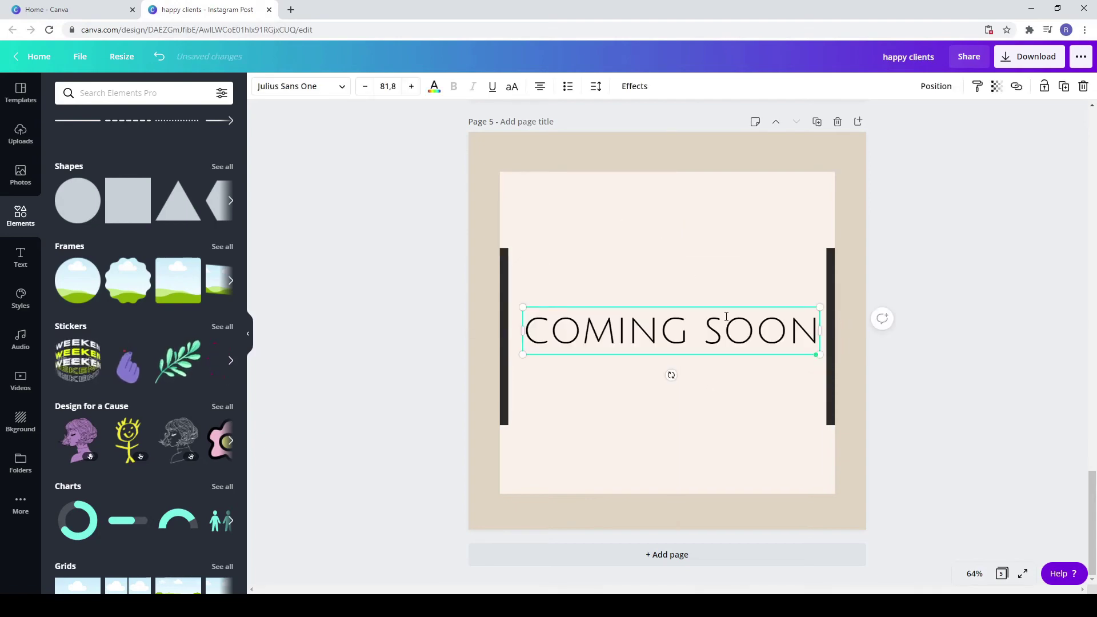
click(840, 362)
Bring up Page 3's subheading options to copy it for Page 5
scroll(717, 350, up, 5)
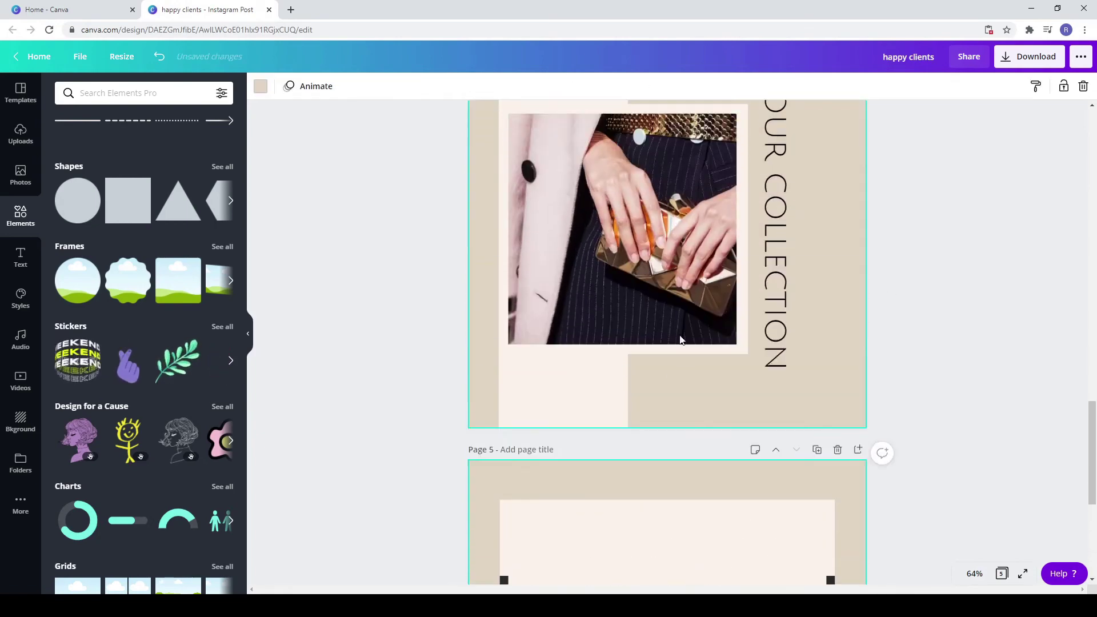
scroll(669, 285, up, 6)
right_click(679, 407)
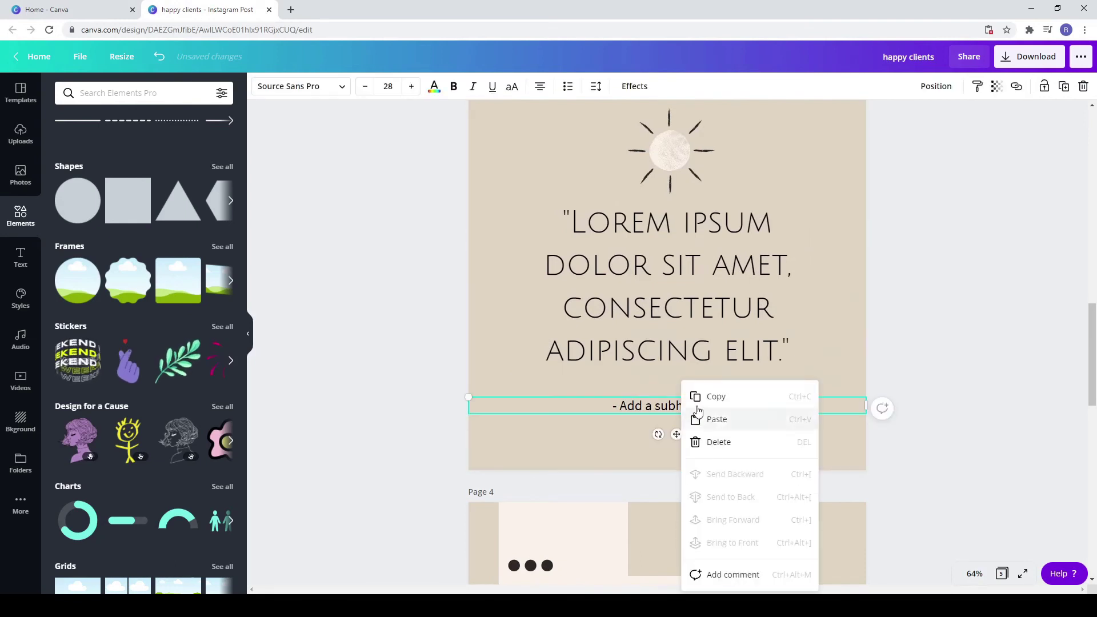
scroll(702, 402, down, 12)
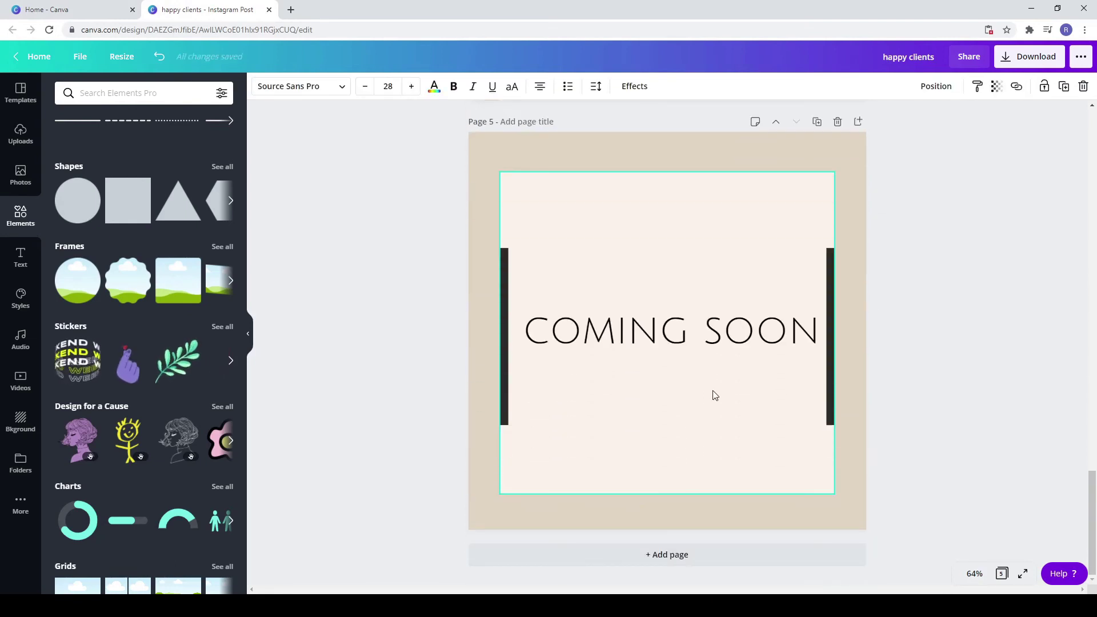
Paste the subheading on Page 5, narrow it to the panel, and place it below COMING SOON
key(ctrl+v)
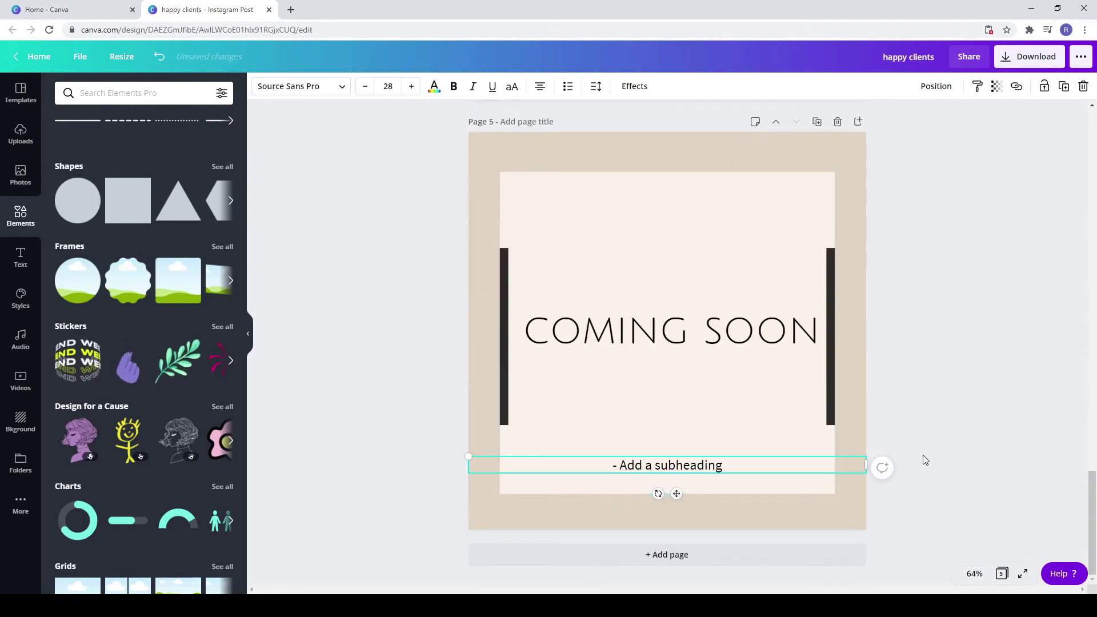
drag(858, 469, 834, 465)
drag(487, 466, 495, 464)
drag(634, 468, 637, 382)
Duplicate the subheading and place the copy above COMING SOON
right_click(634, 383)
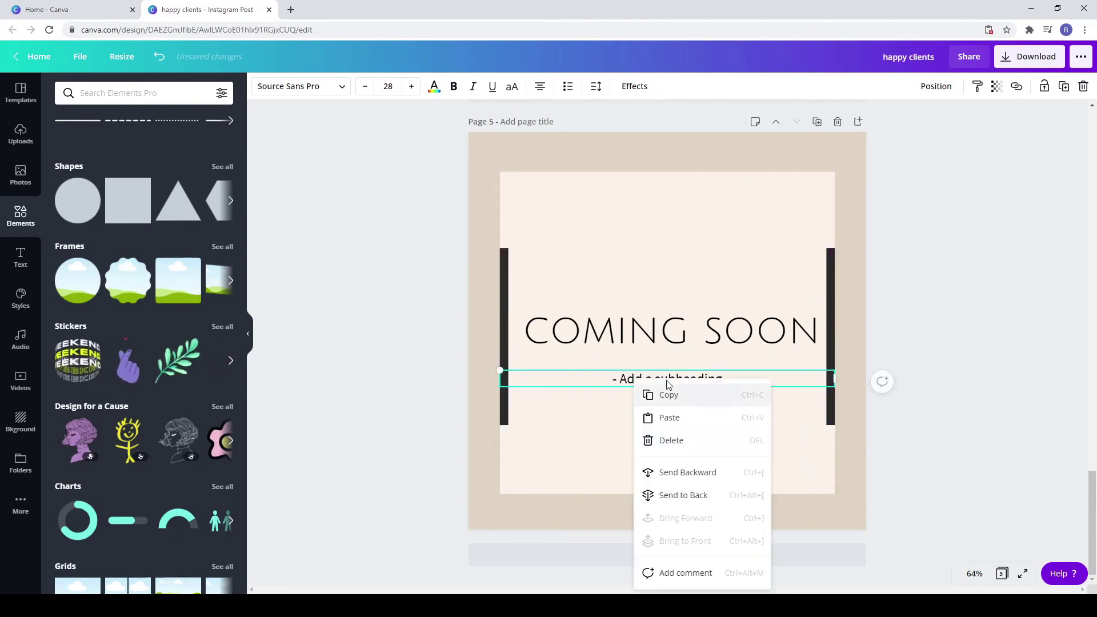
click(633, 272)
key(ctrl+v)
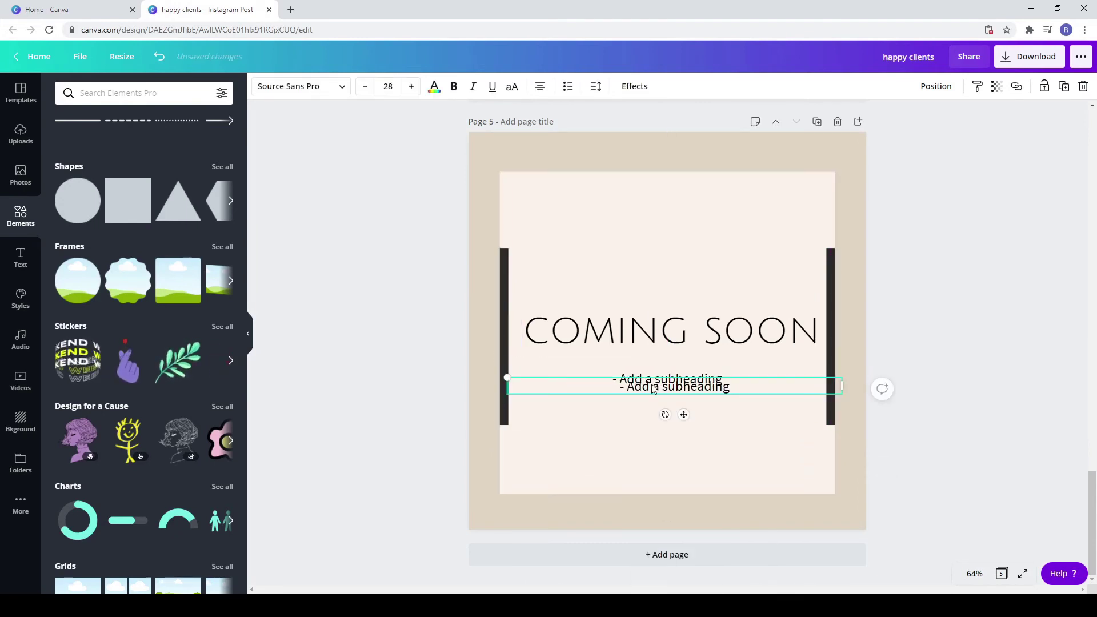
drag(654, 389, 649, 295)
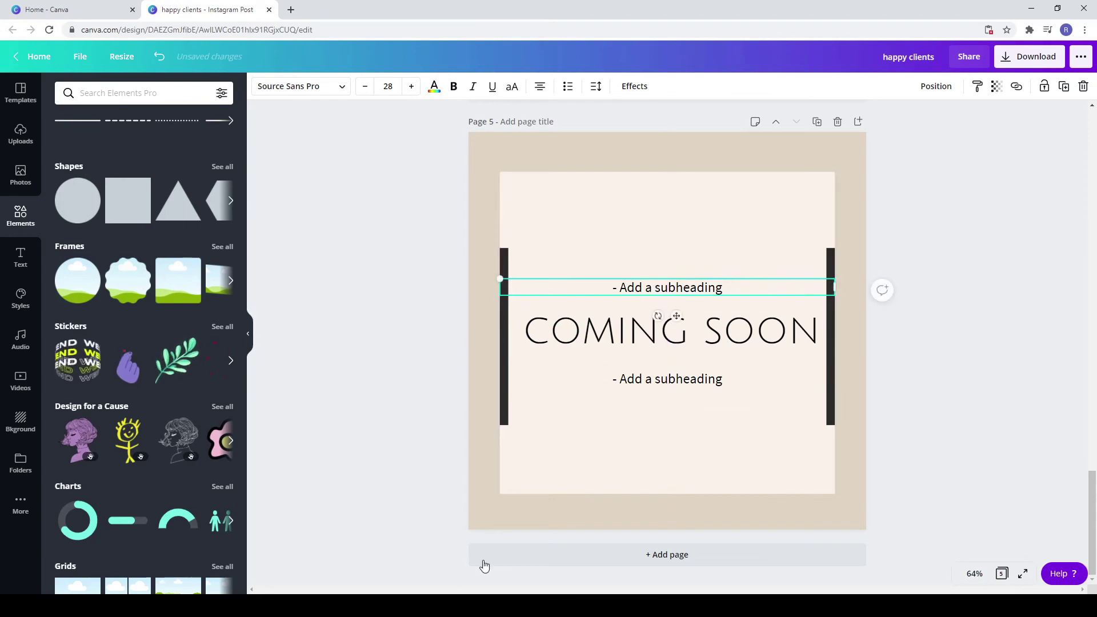
Retype the top line as 'high quality products' and the lower line as 'stay tuned!'
double_click(706, 287)
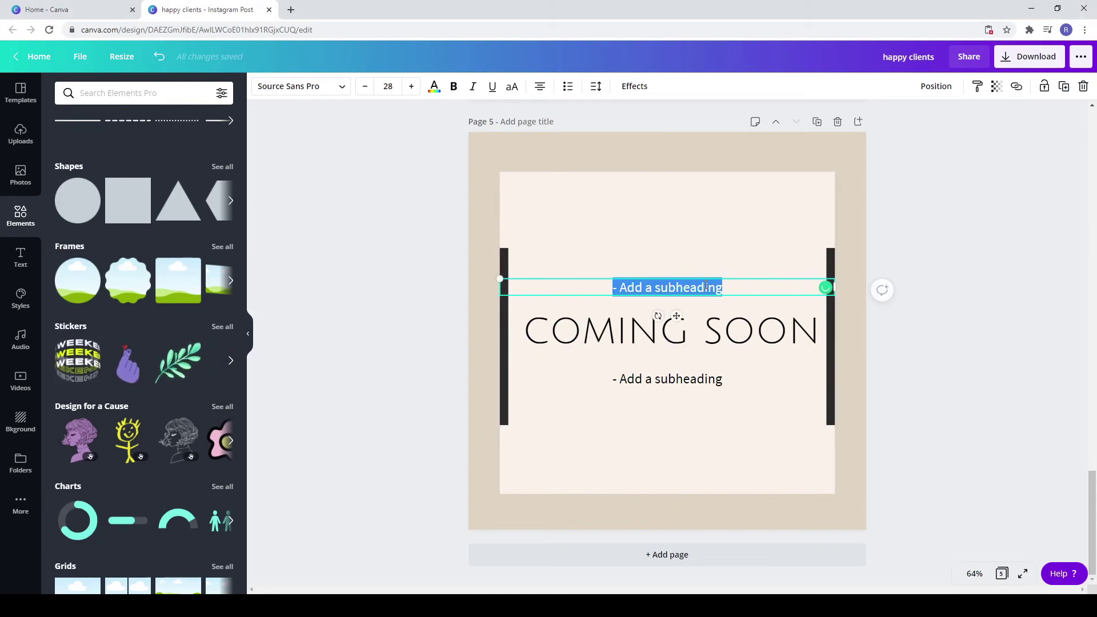
text(high quality products)
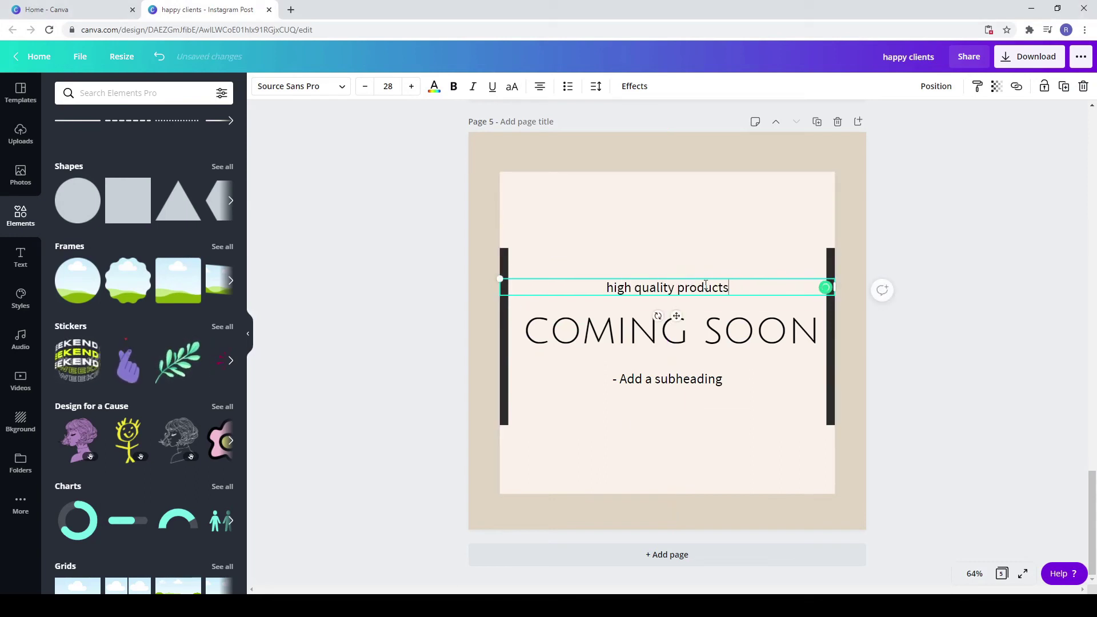
click(667, 393)
double_click(658, 380)
text(stay tuned!)
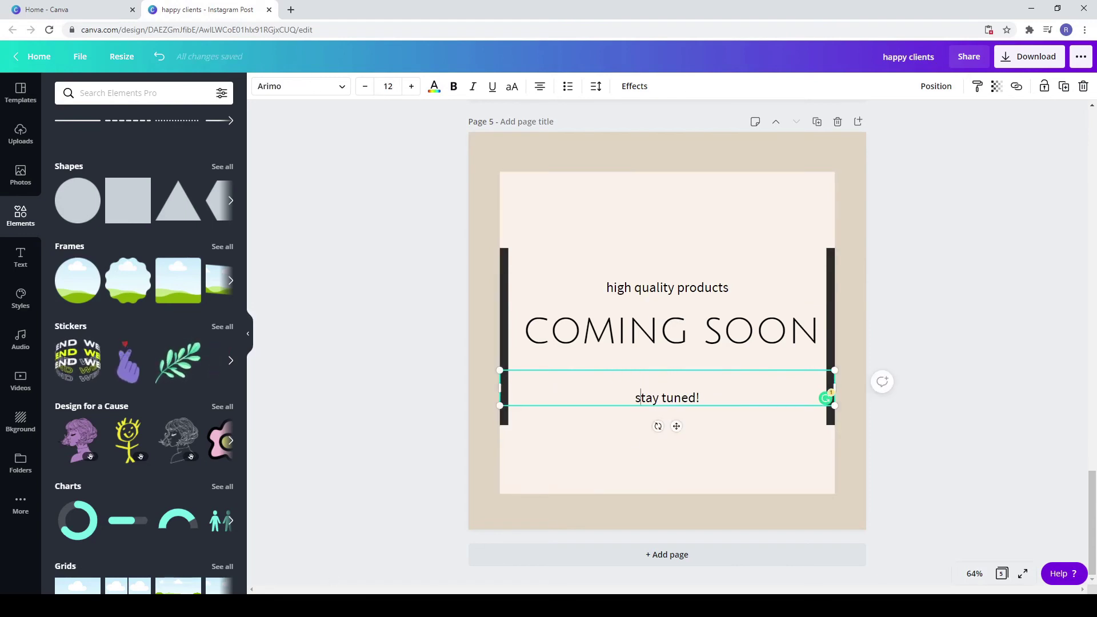
key(BackSpace)
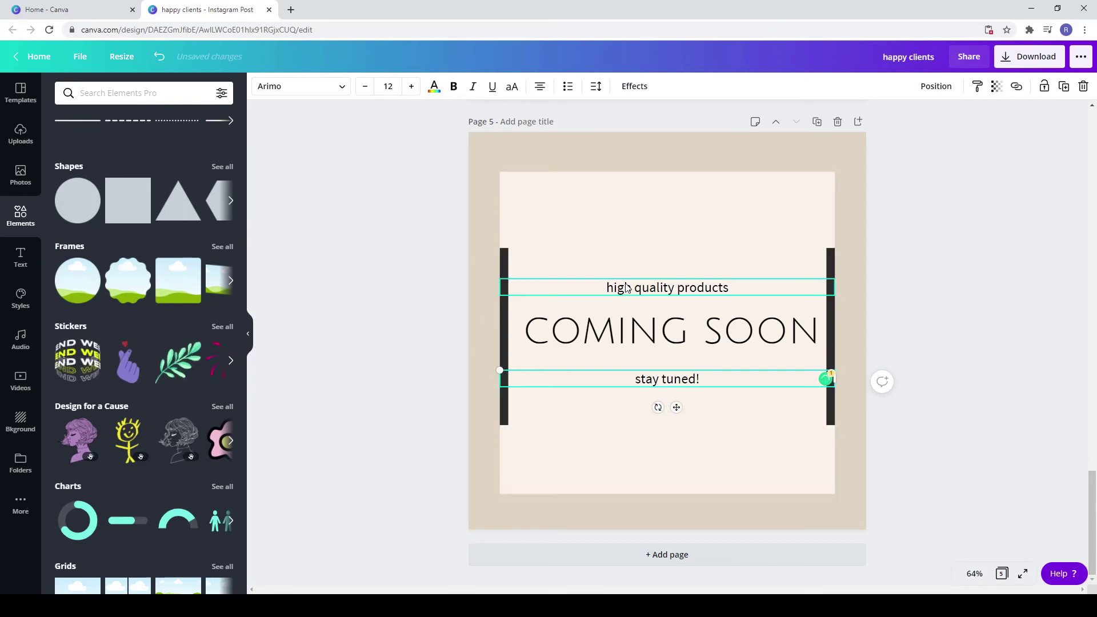
Make both HIGH QUALITY PRODUCTS and STAY TUNED! uppercase
click(548, 287)
click(511, 86)
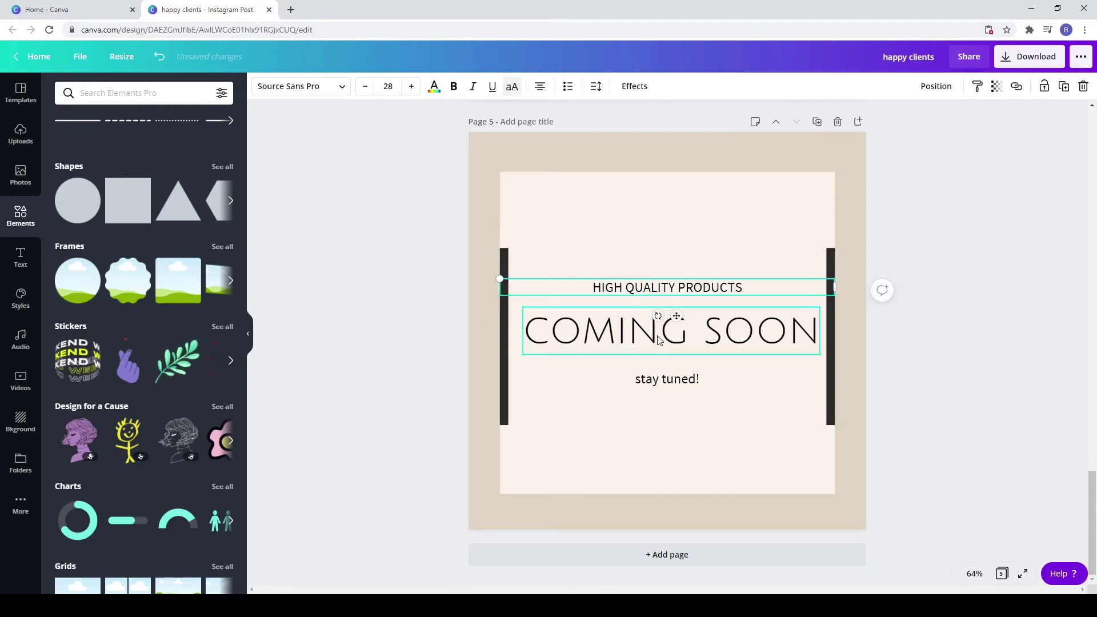
click(663, 378)
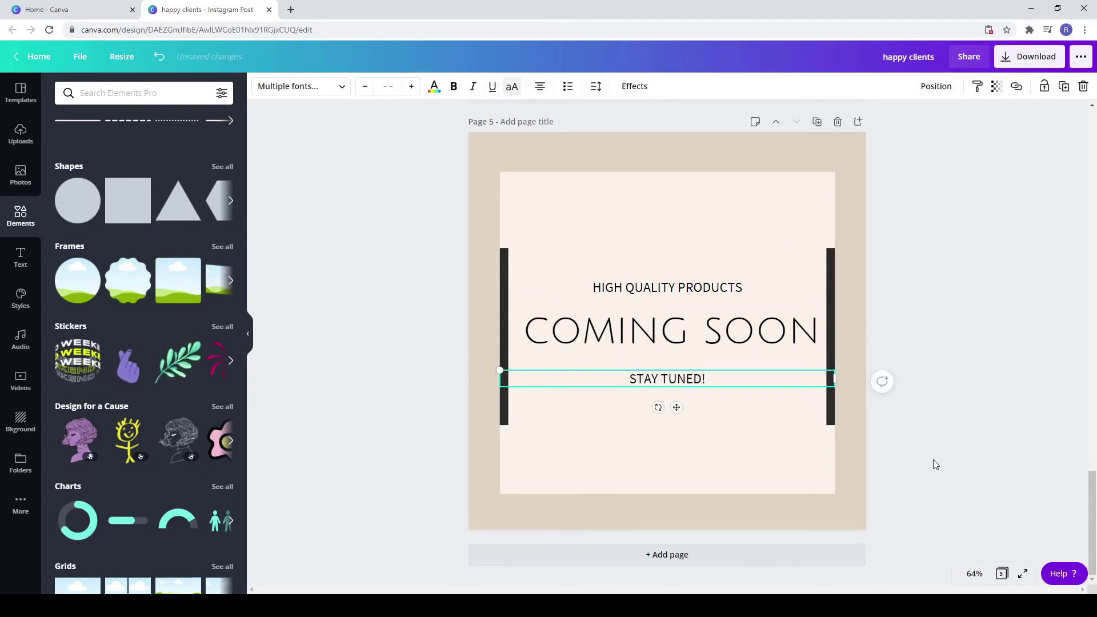
click(923, 410)
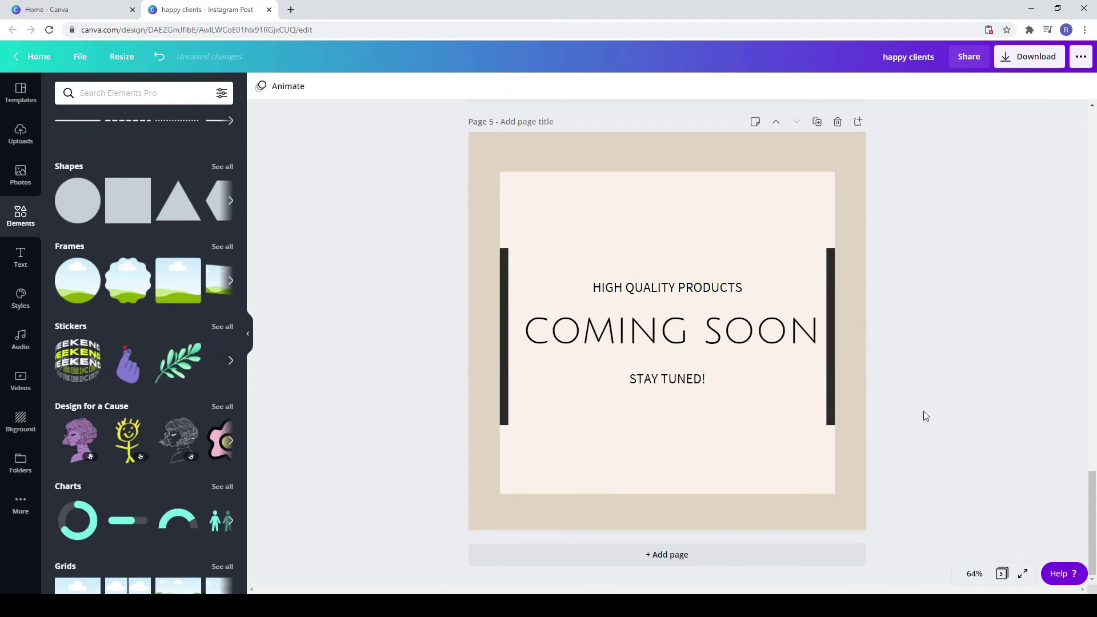
Shrink COMING SOON, centre it horizontally, and move STAY TUNED! up closer beneath it
click(807, 341)
drag(817, 353, 790, 346)
click(935, 86)
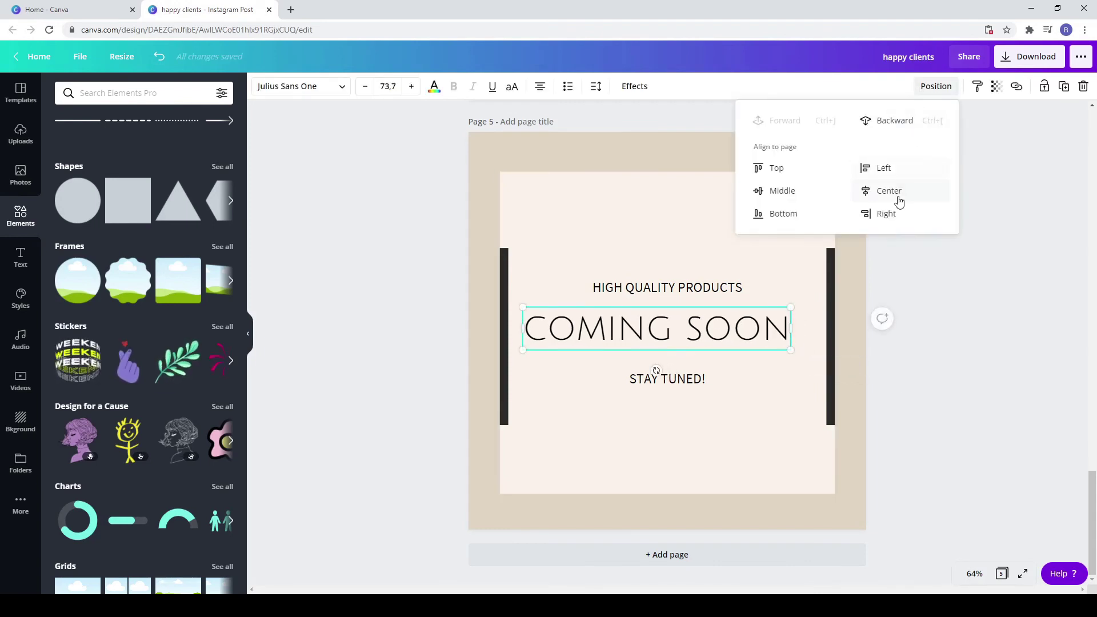
click(894, 197)
click(962, 340)
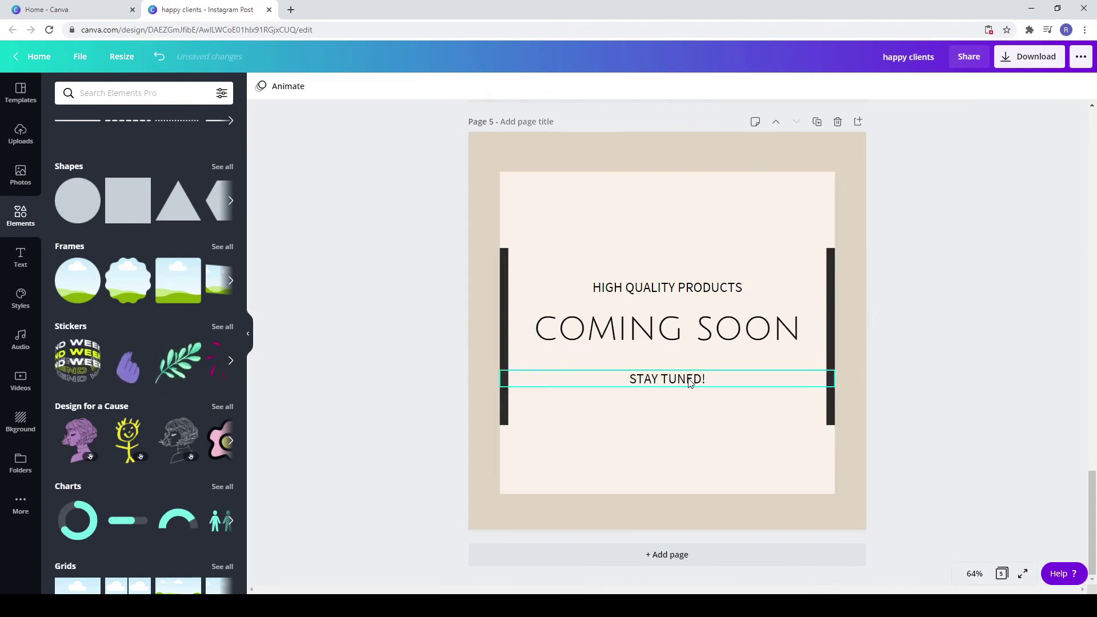
drag(811, 378, 811, 372)
click(895, 363)
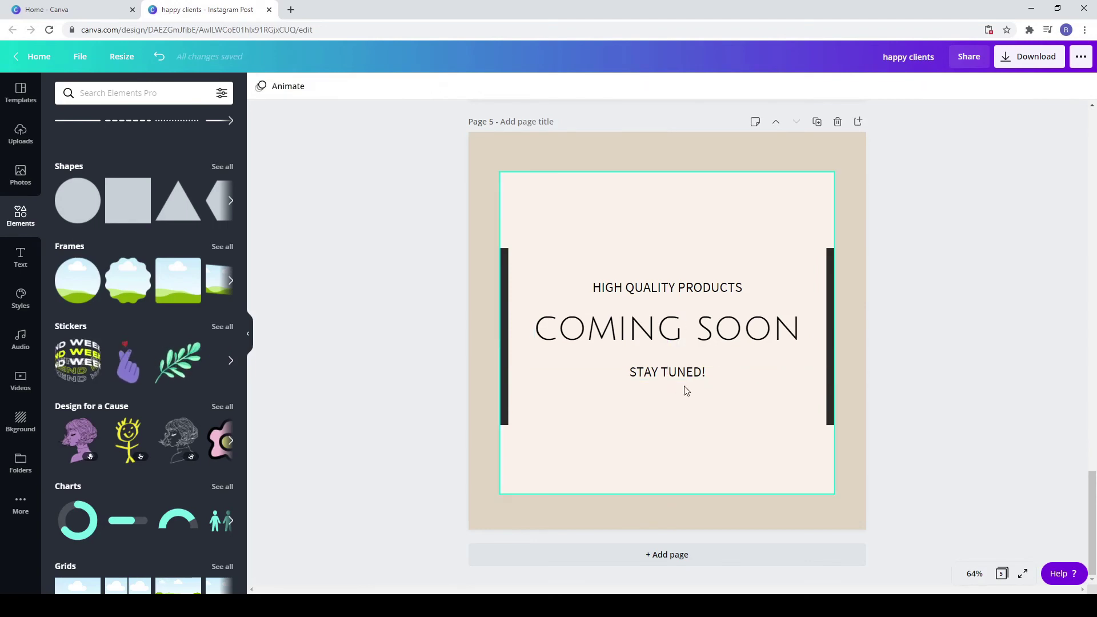
scroll(670, 372, up, 8)
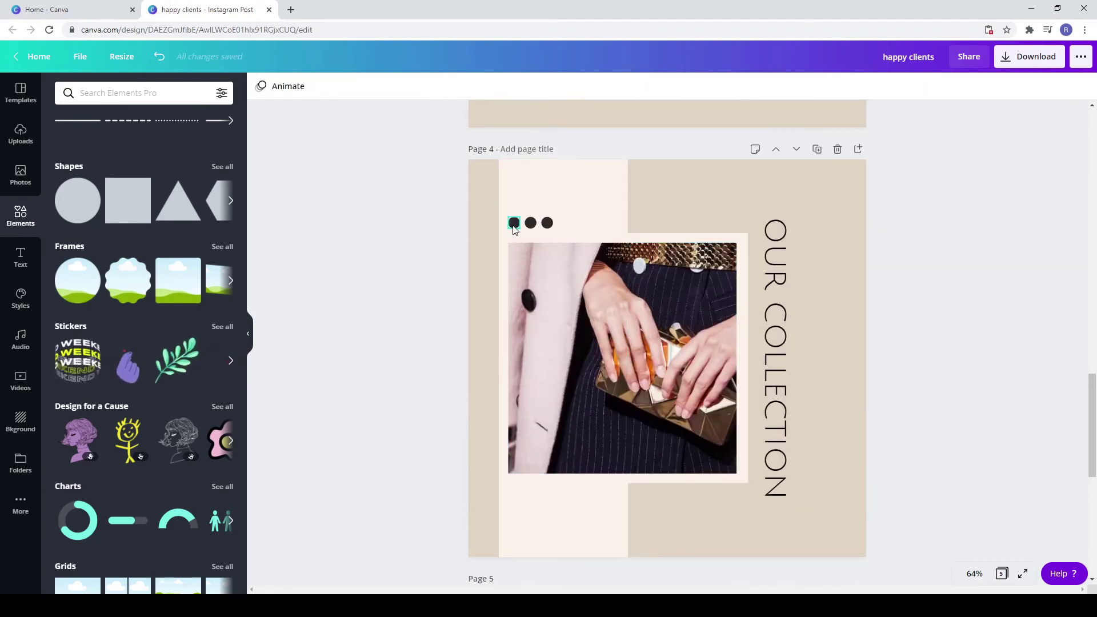
Copy page 4's three black dots and centre them just under STAY TUNED! on page 5
click(514, 224)
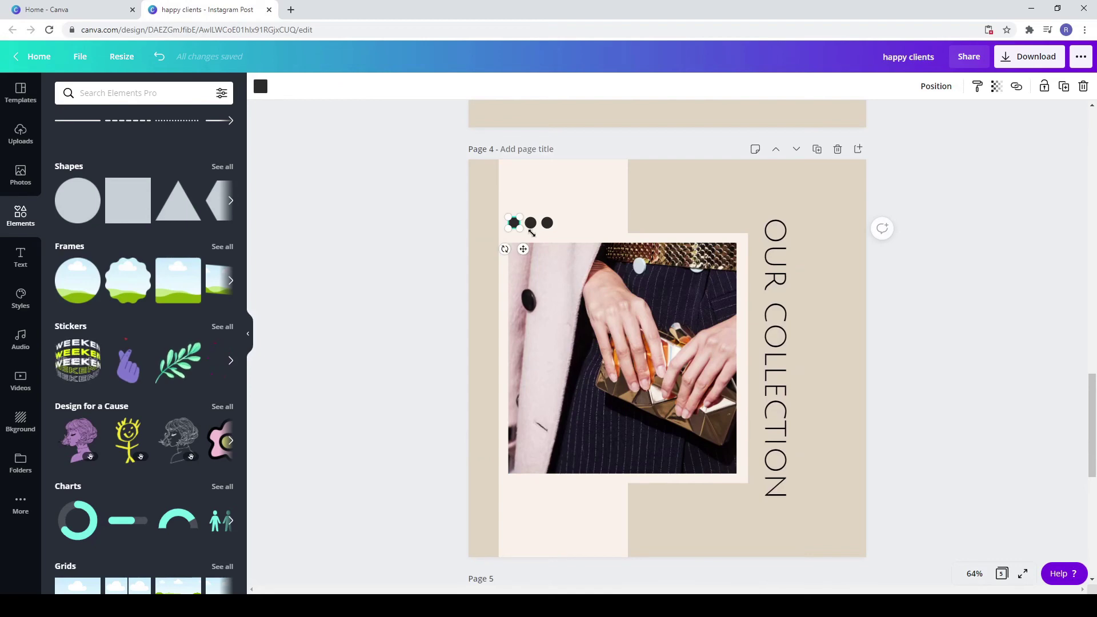
shift+click(530, 222)
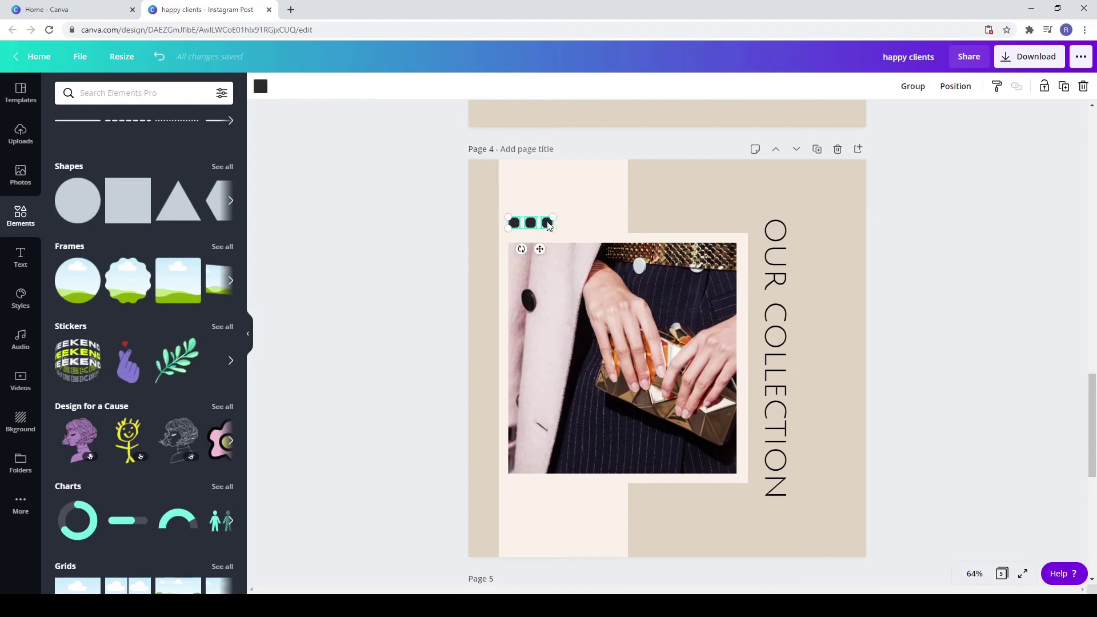
right_click(548, 225)
click(578, 239)
scroll(690, 425, down, 8)
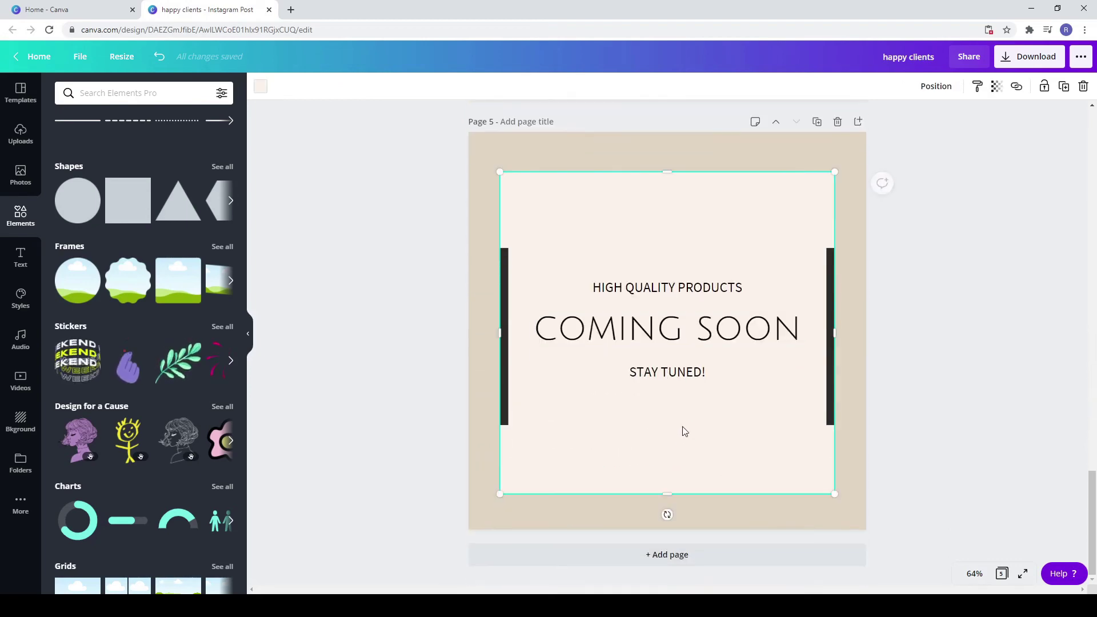
key(ctrl+v)
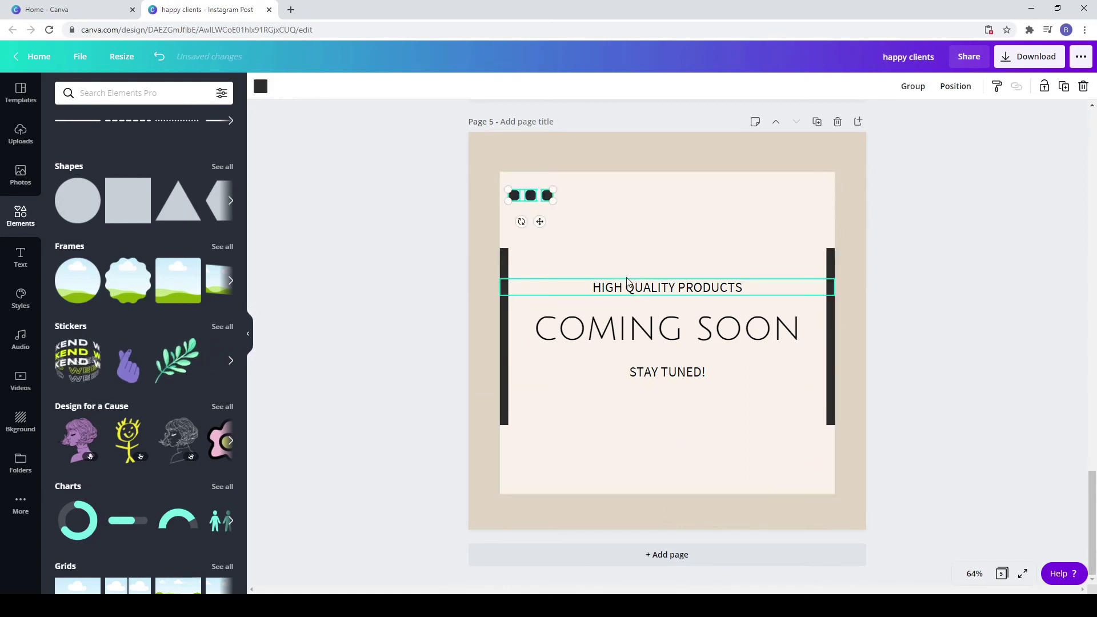
drag(530, 195, 673, 386)
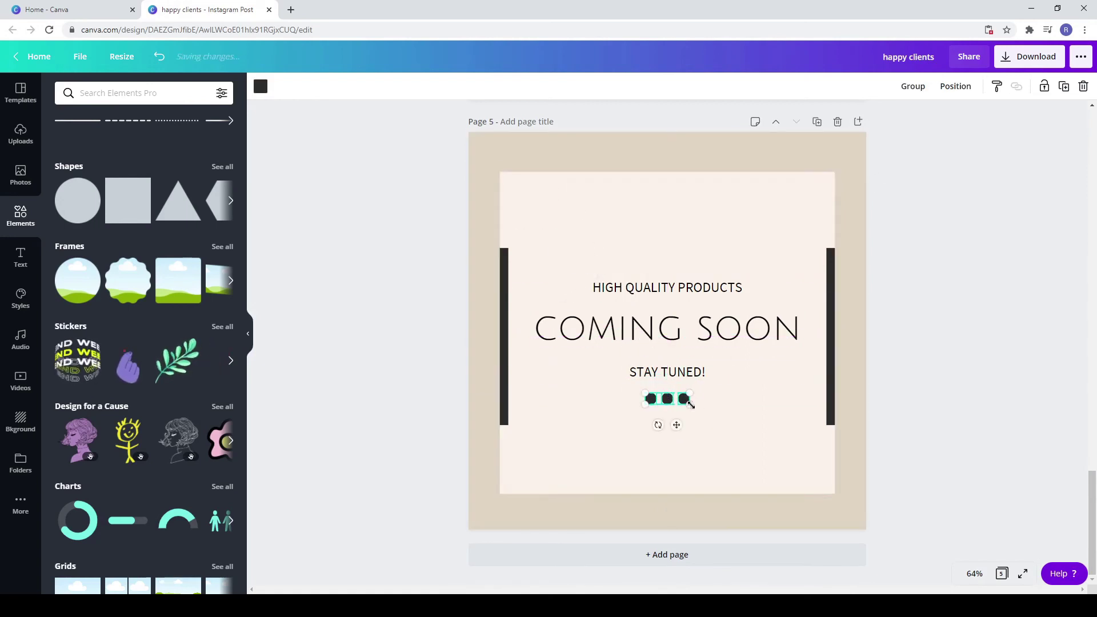
drag(669, 404, 667, 395)
click(925, 408)
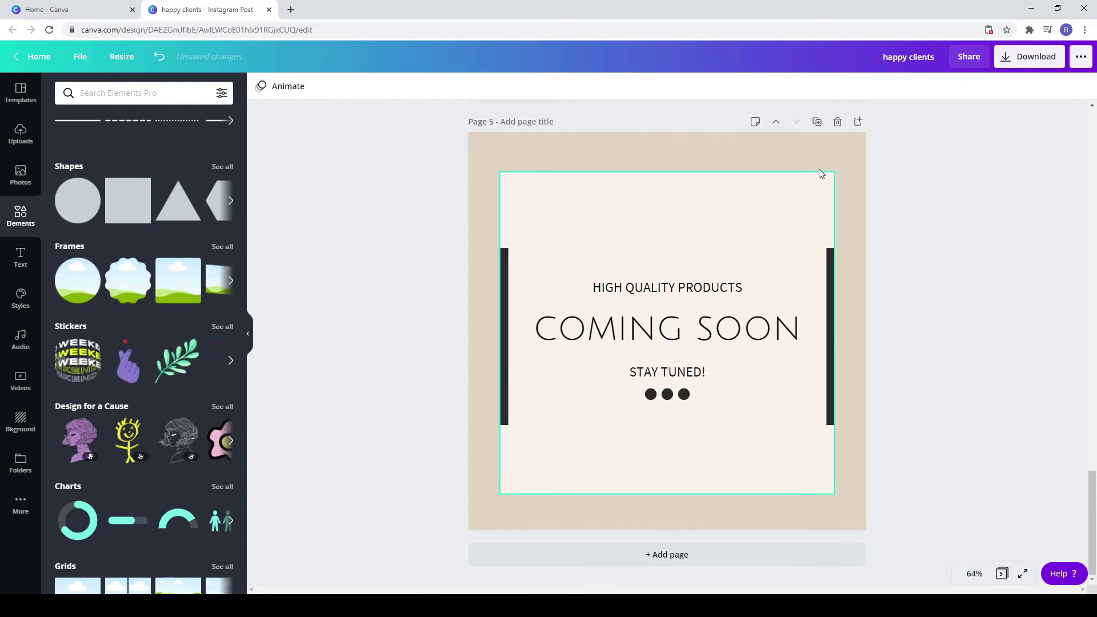
Add a blank page 6 and paste page 4's light stripe onto it, right of centre
click(858, 123)
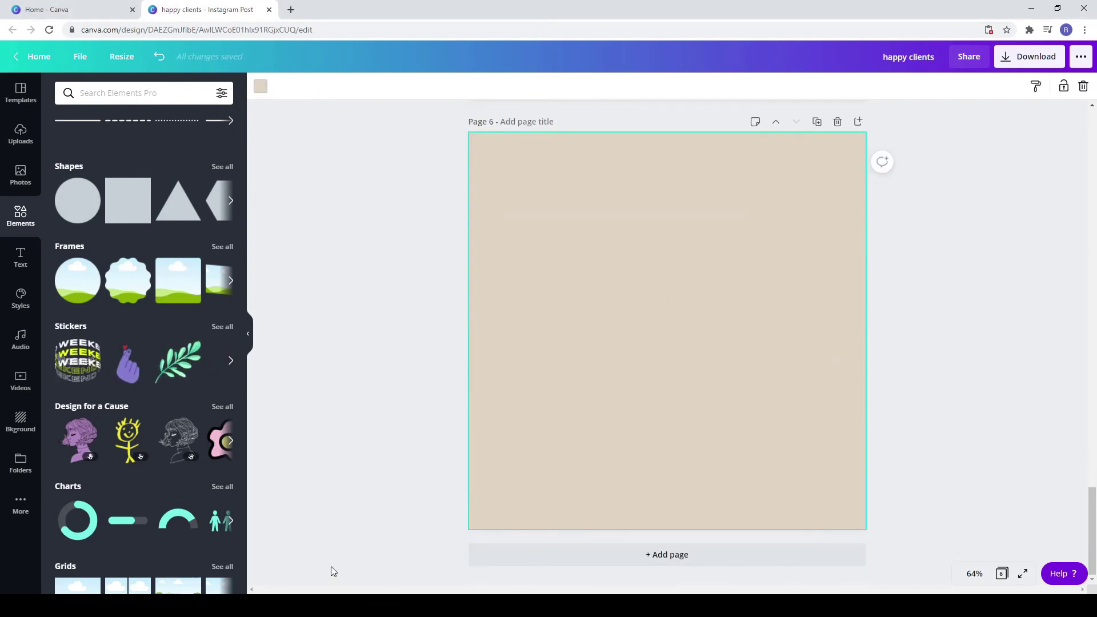
scroll(674, 386, up, 9)
scroll(723, 309, up, 4)
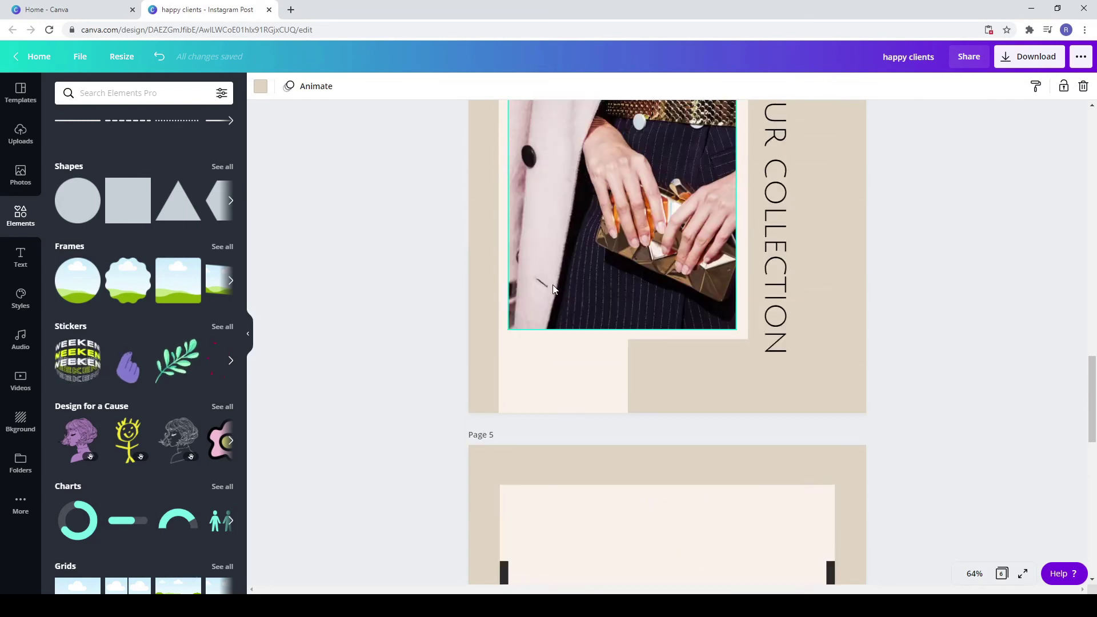
click(563, 387)
right_click(563, 387)
click(615, 394)
scroll(767, 424, down, 6)
scroll(767, 424, down, 5)
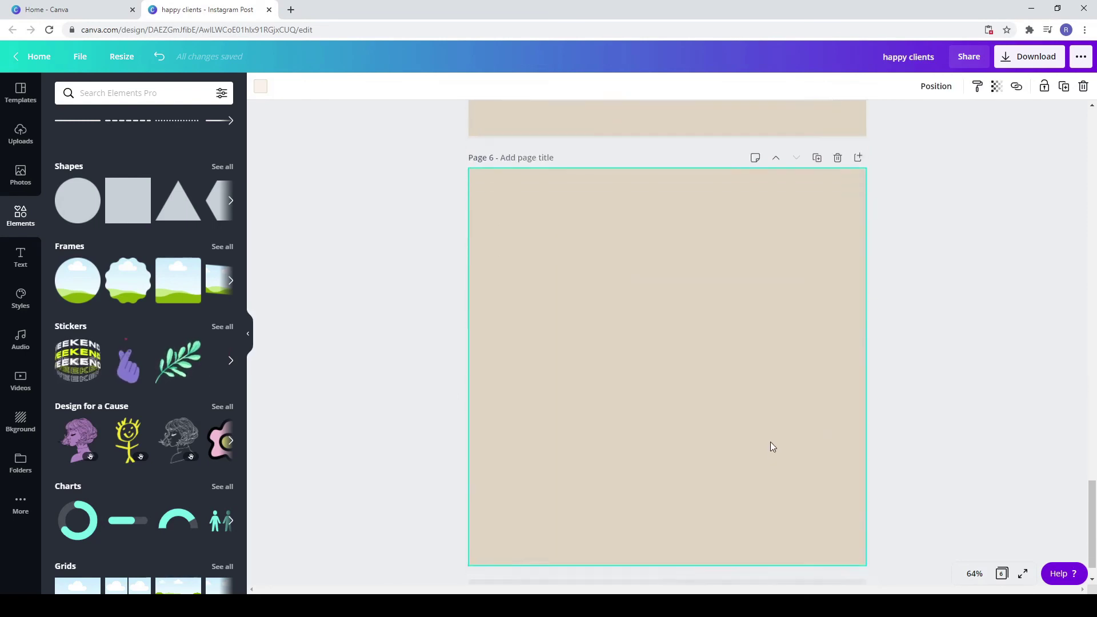
click(757, 385)
key(ctrl+v)
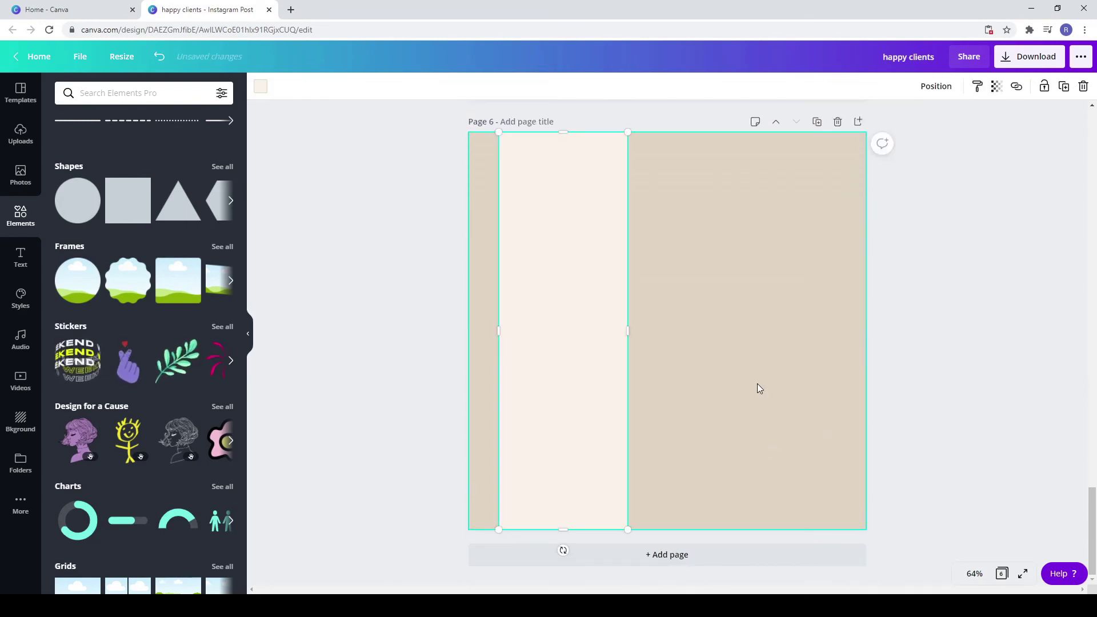
drag(573, 362, 776, 362)
click(927, 441)
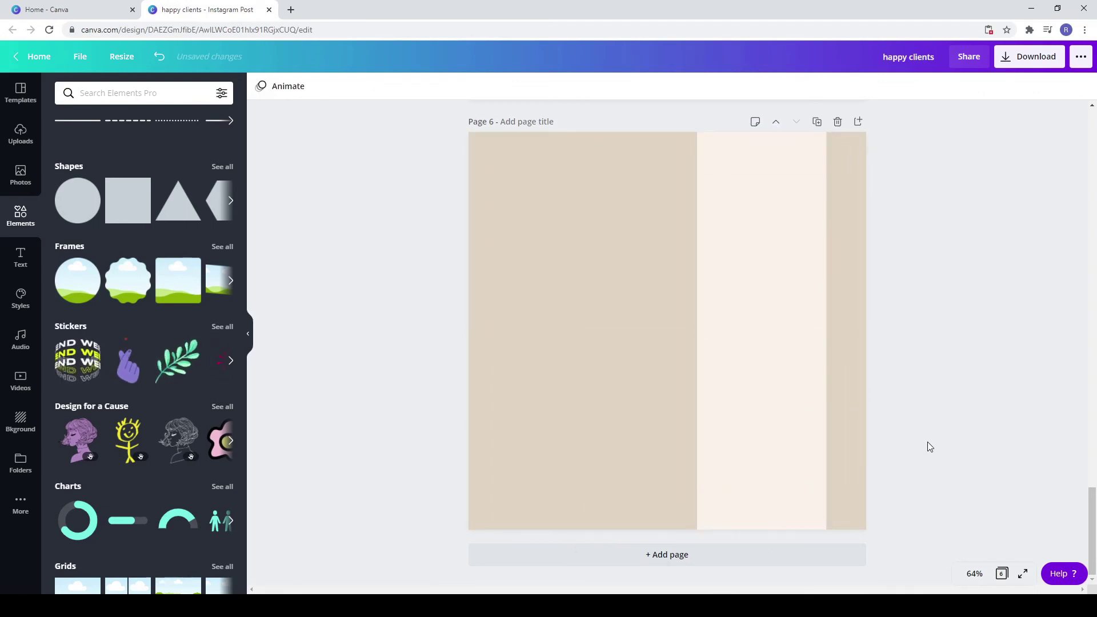
Paste page 1's dark band onto page 6, stretch it to the left edge, and send it to back
scroll(908, 437, up, 5)
scroll(885, 433, up, 20)
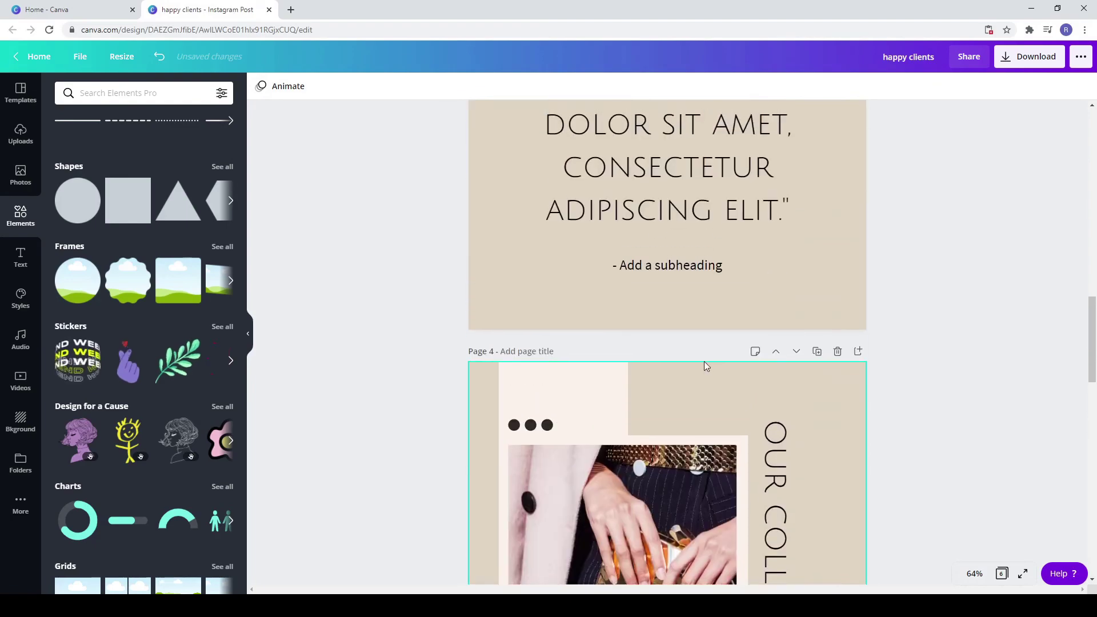
scroll(675, 341, up, 2)
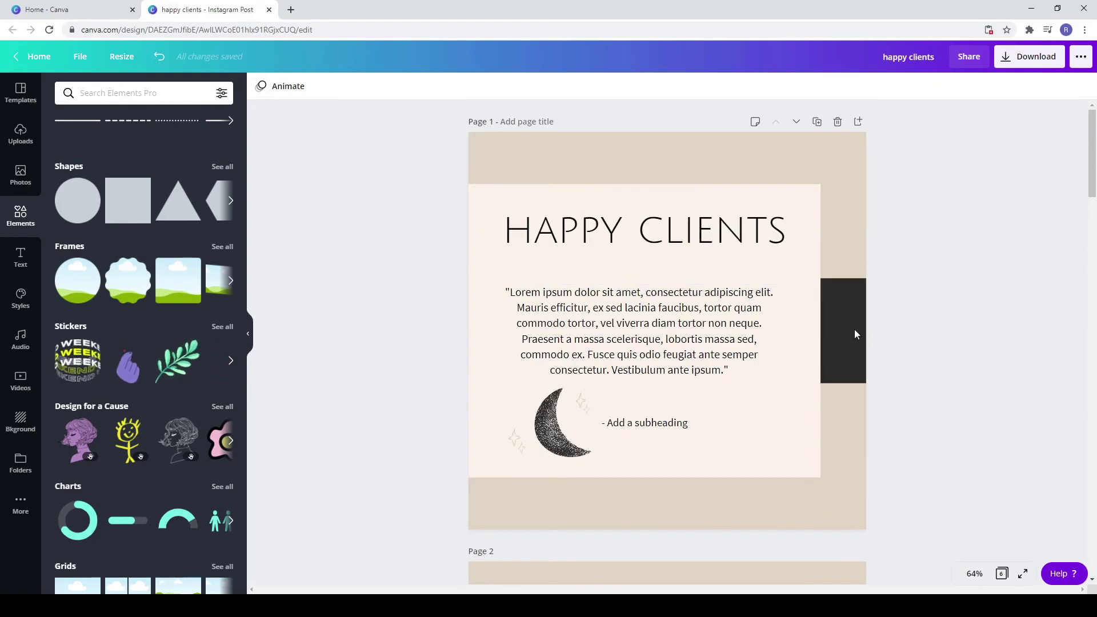
click(854, 330)
right_click(845, 329)
scroll(863, 342, down, 12)
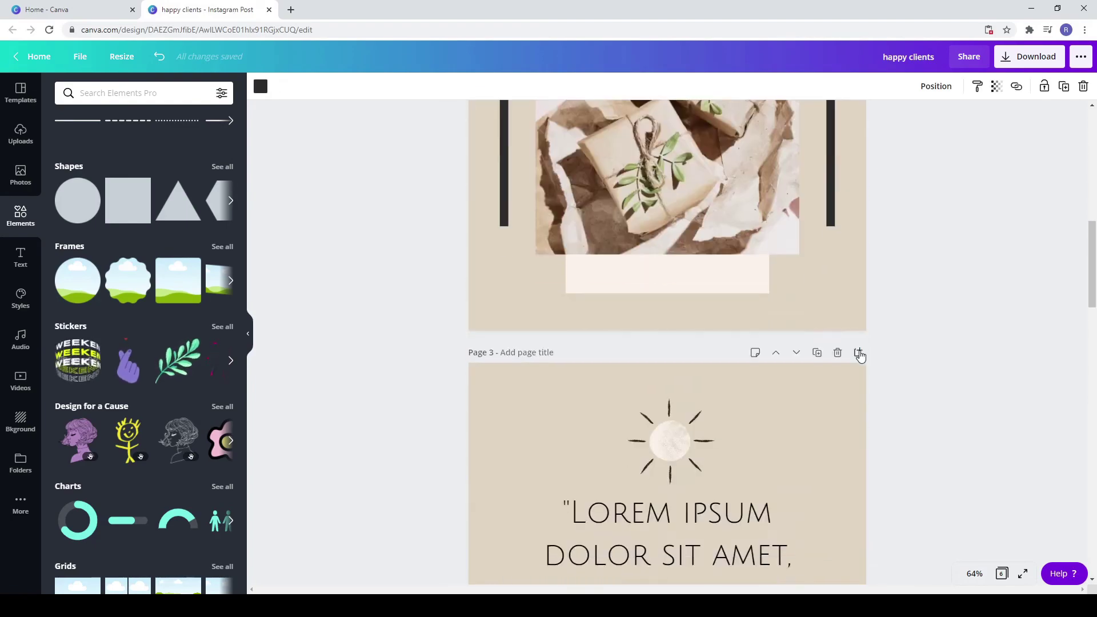
scroll(862, 352, down, 20)
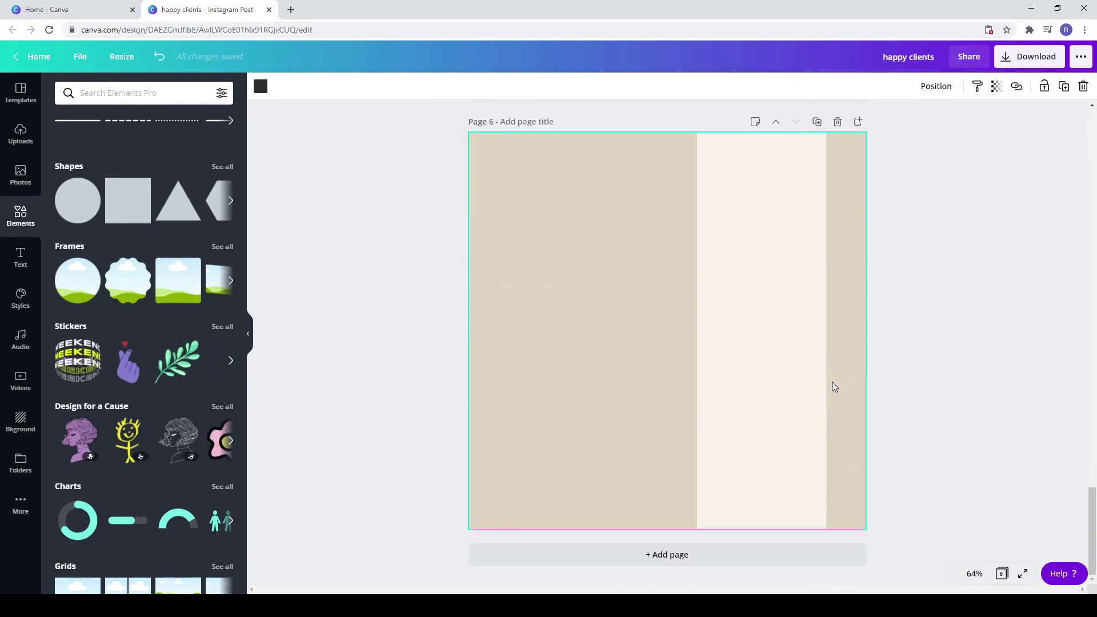
key(ctrl+v)
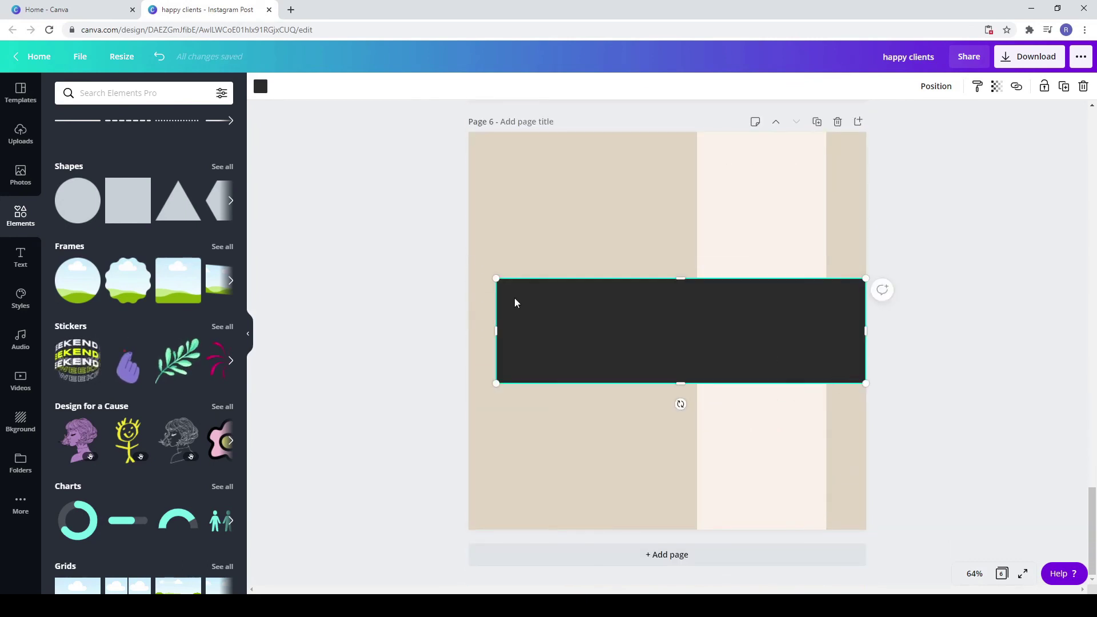
drag(498, 322, 468, 322)
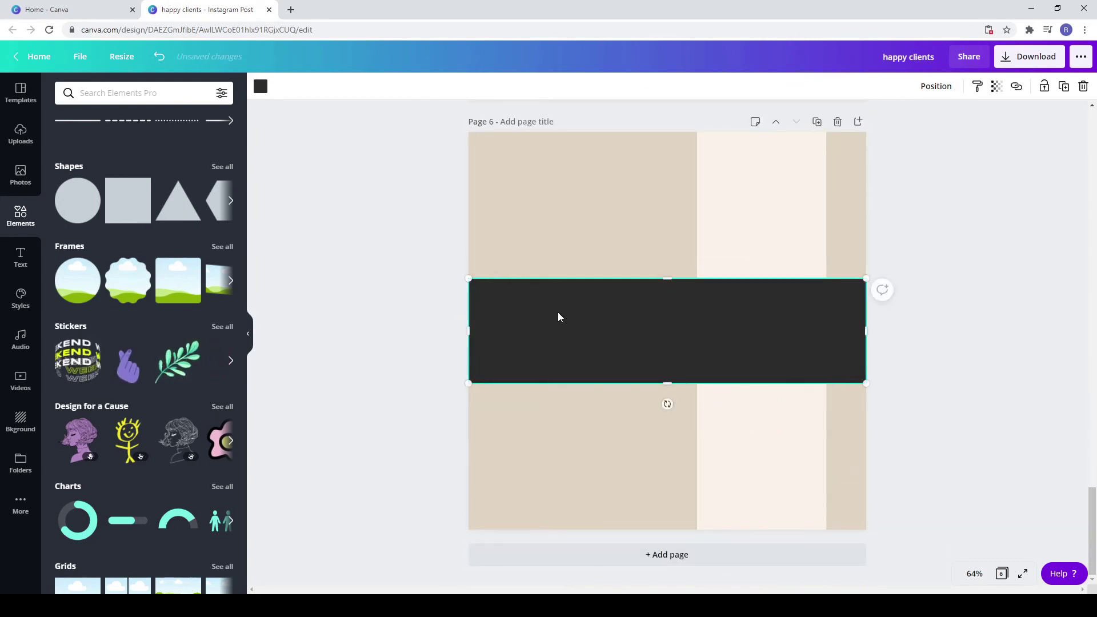
right_click(558, 314)
click(626, 429)
click(926, 461)
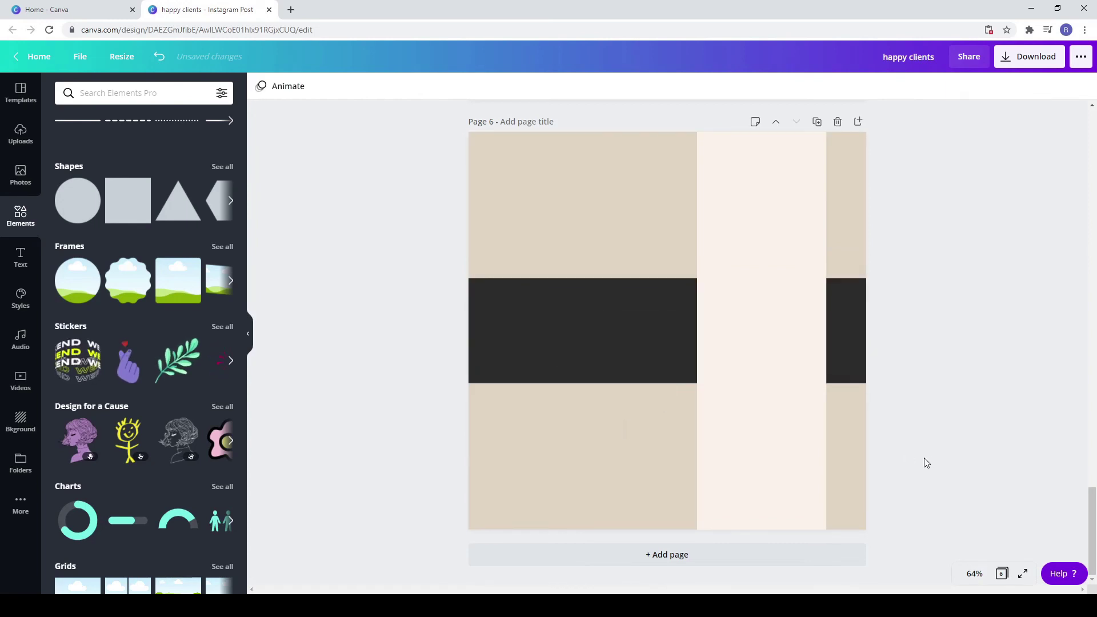
Add the recently used photo of a woman with a clothing rack to page 6
click(25, 186)
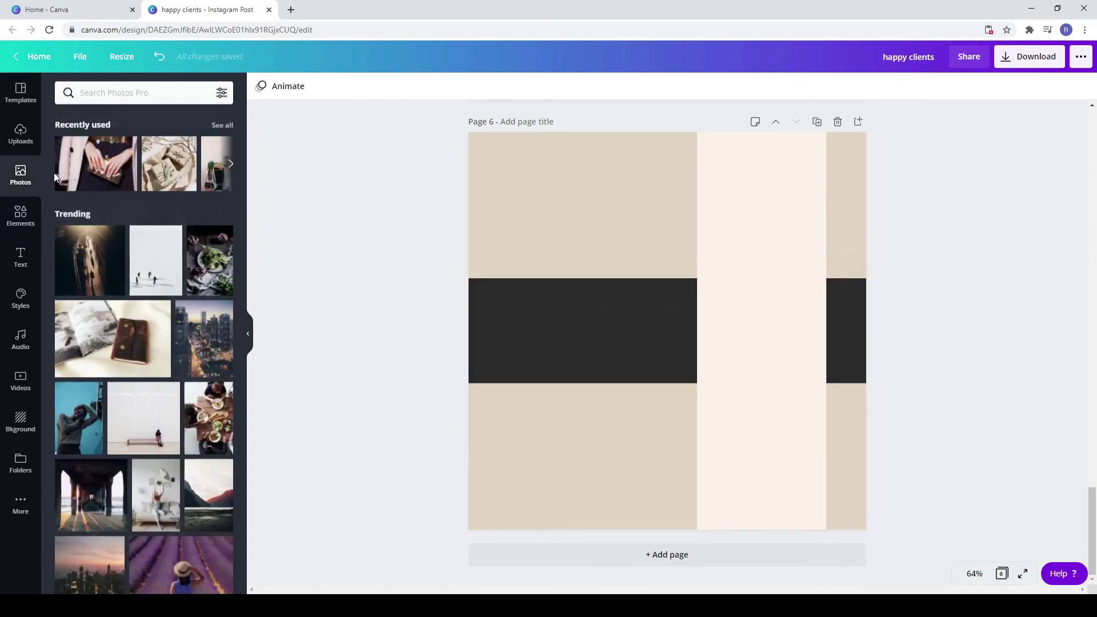
click(231, 164)
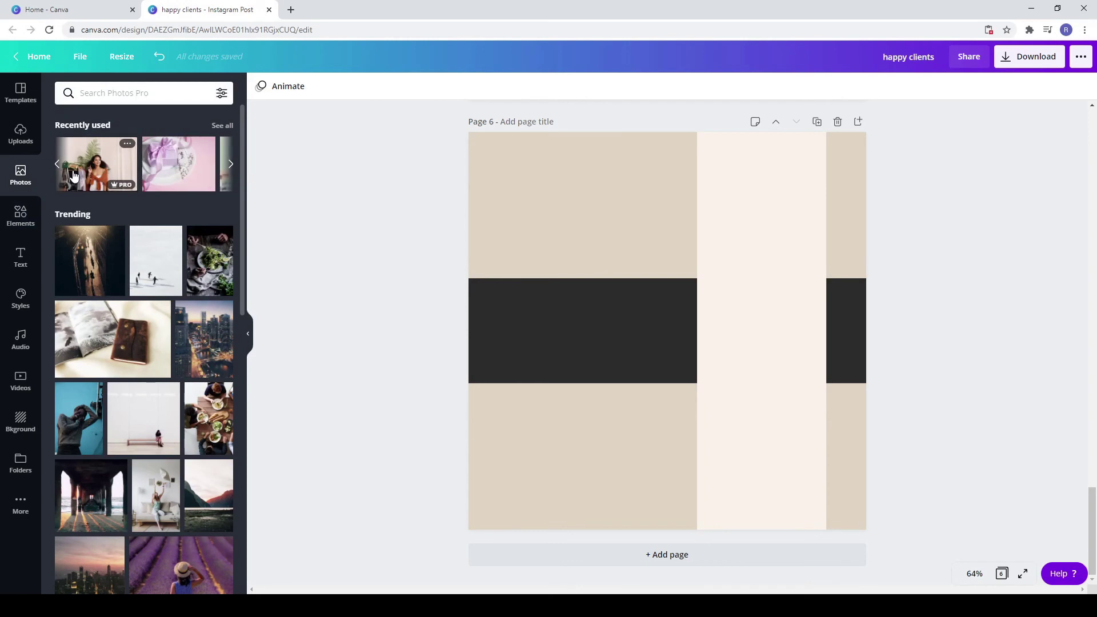
click(96, 164)
Crop and resize the photo, then move it left and up over the dark band
drag(816, 335, 749, 336)
drag(504, 346, 553, 352)
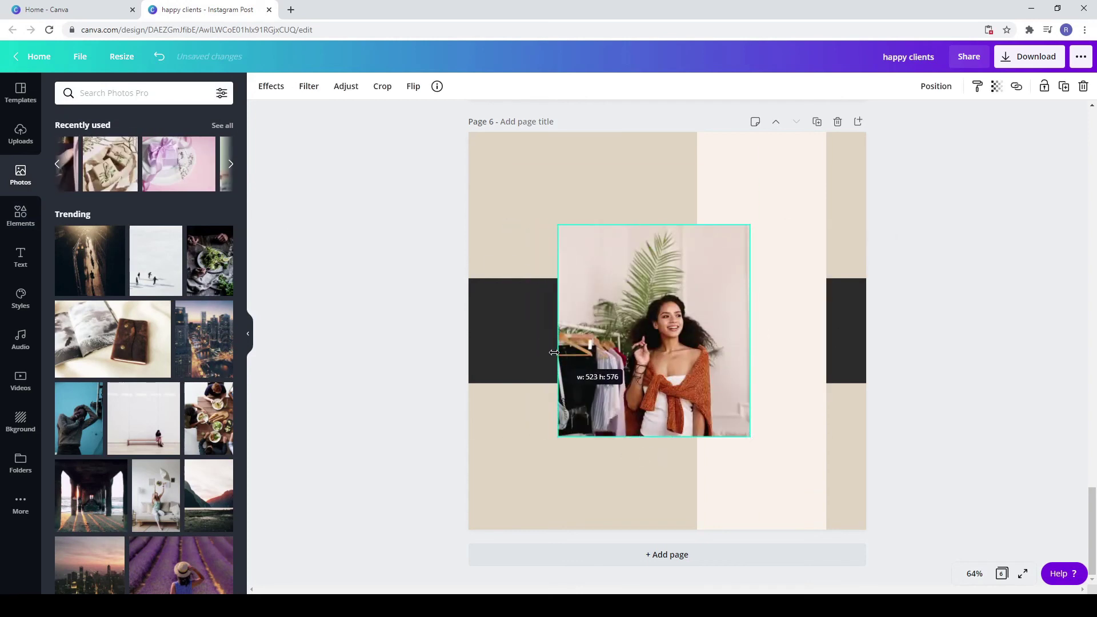
drag(667, 245, 664, 242)
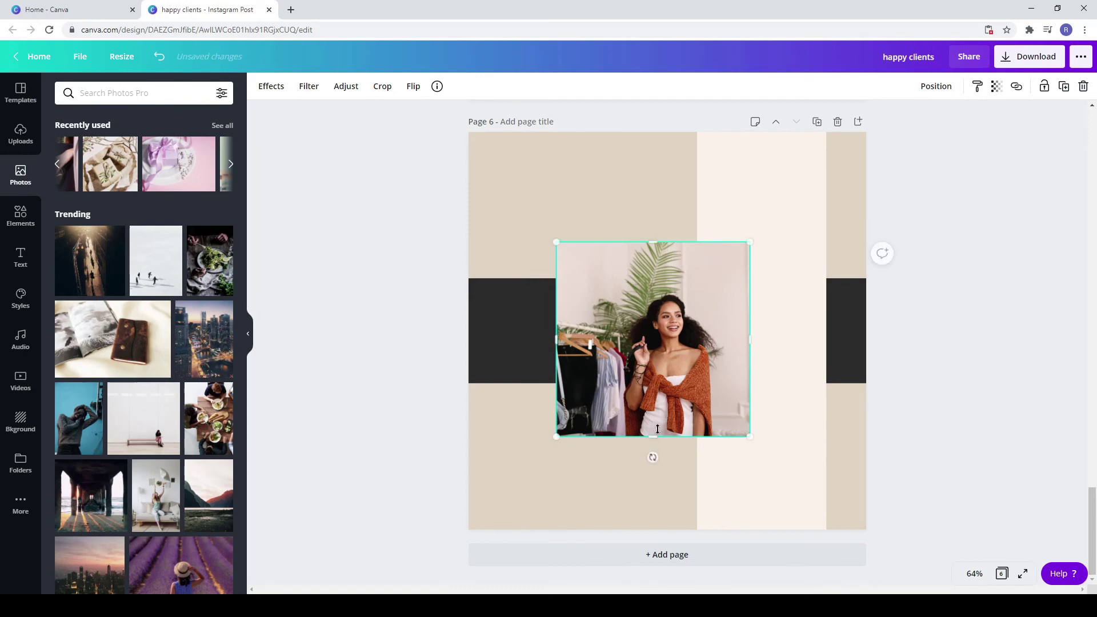
drag(652, 435, 656, 420)
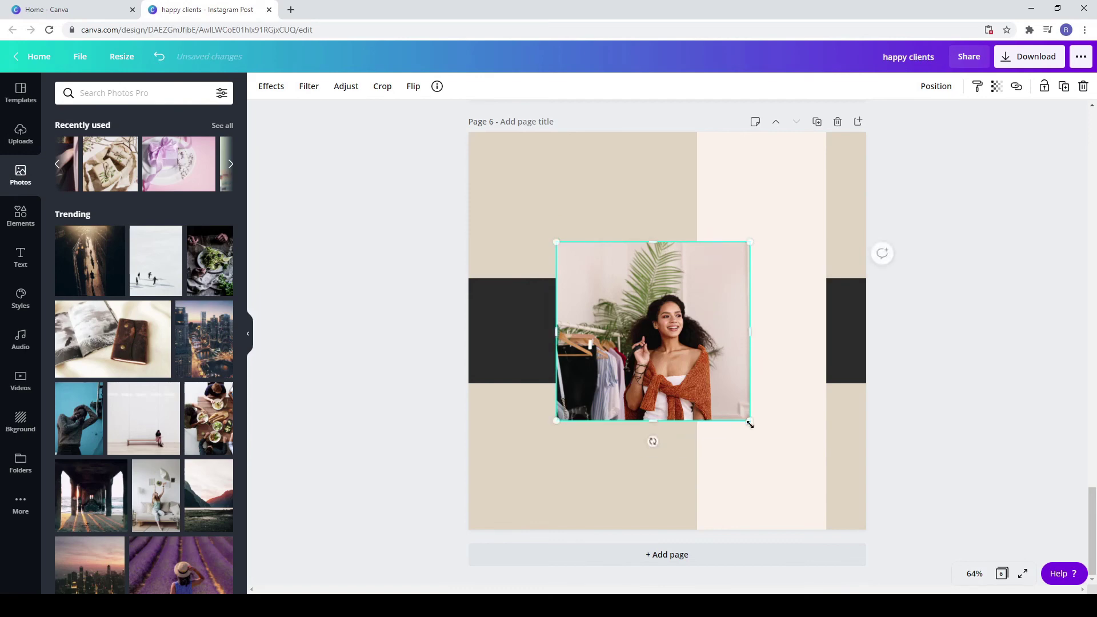
drag(750, 421, 753, 423)
drag(772, 472, 807, 473)
drag(807, 359, 795, 358)
drag(563, 354, 590, 343)
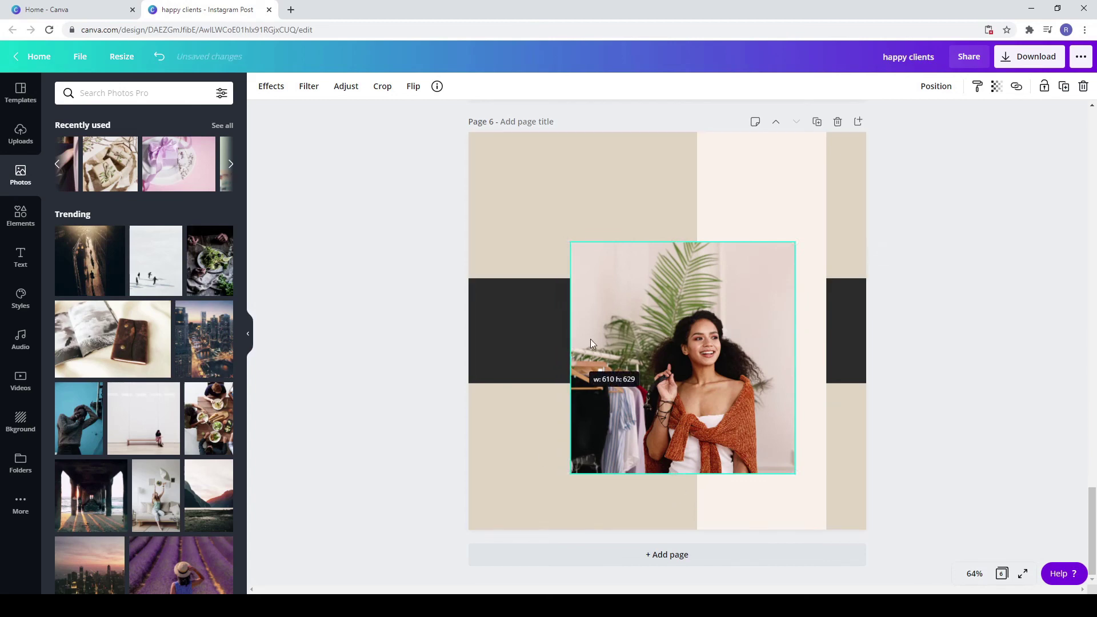
drag(573, 244, 578, 250)
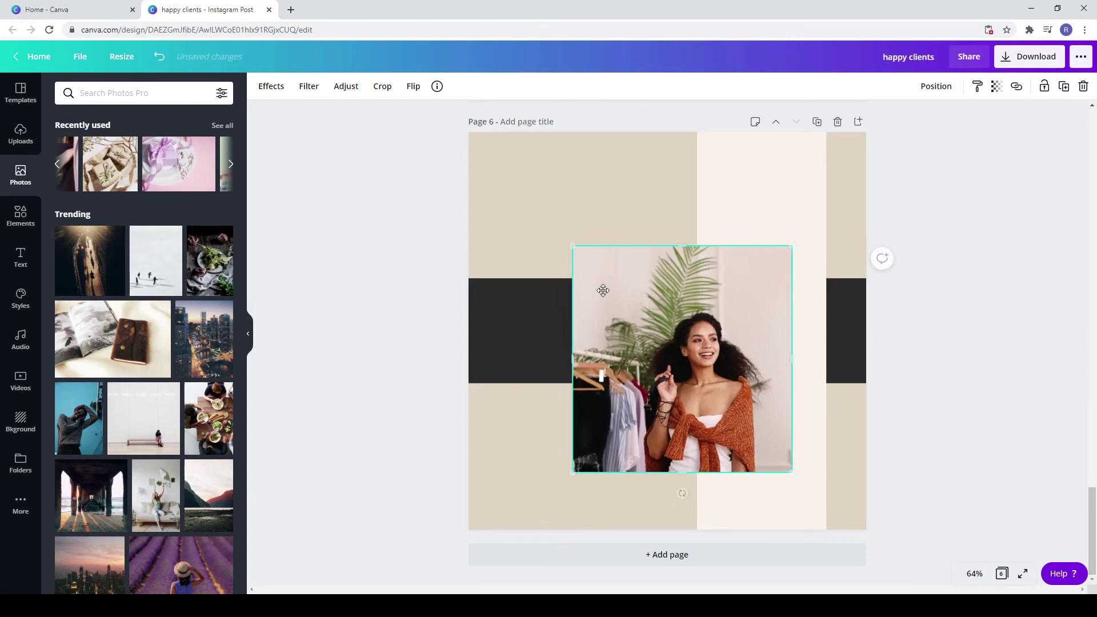
drag(646, 321, 596, 310)
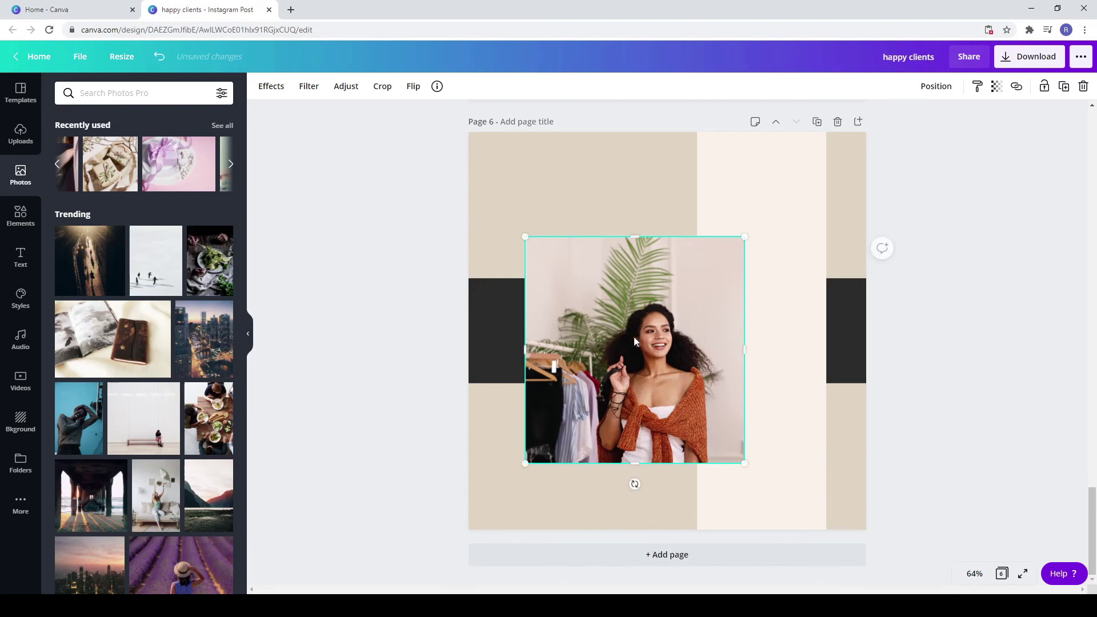
click(764, 354)
Duplicate the cream strip and resize the copy into a rectangle covering the photo
right_click(769, 353)
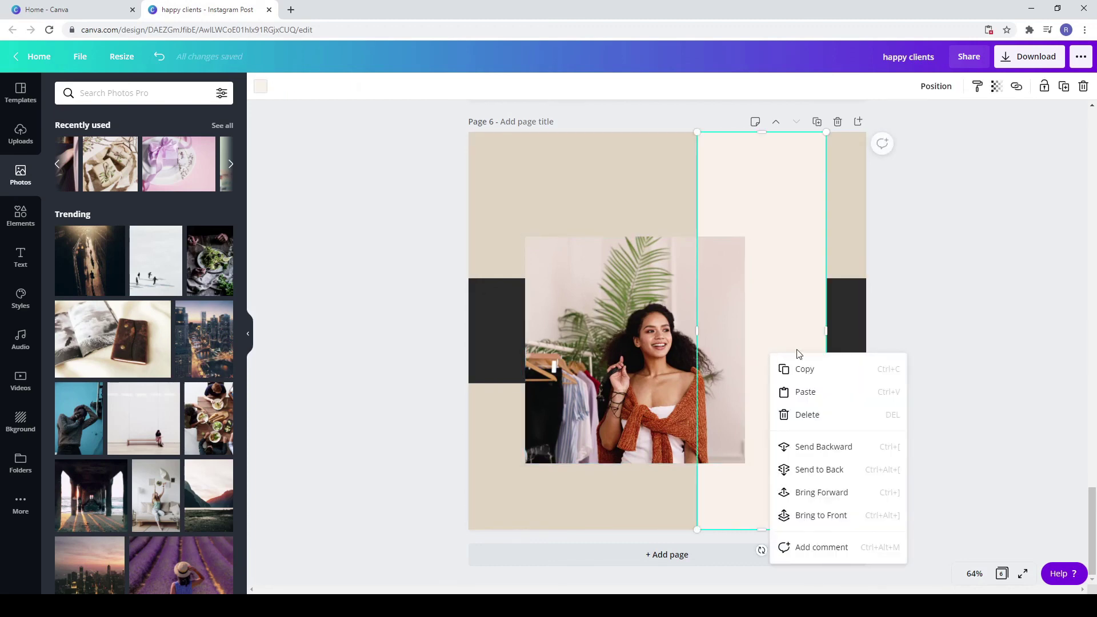
click(803, 370)
click(585, 178)
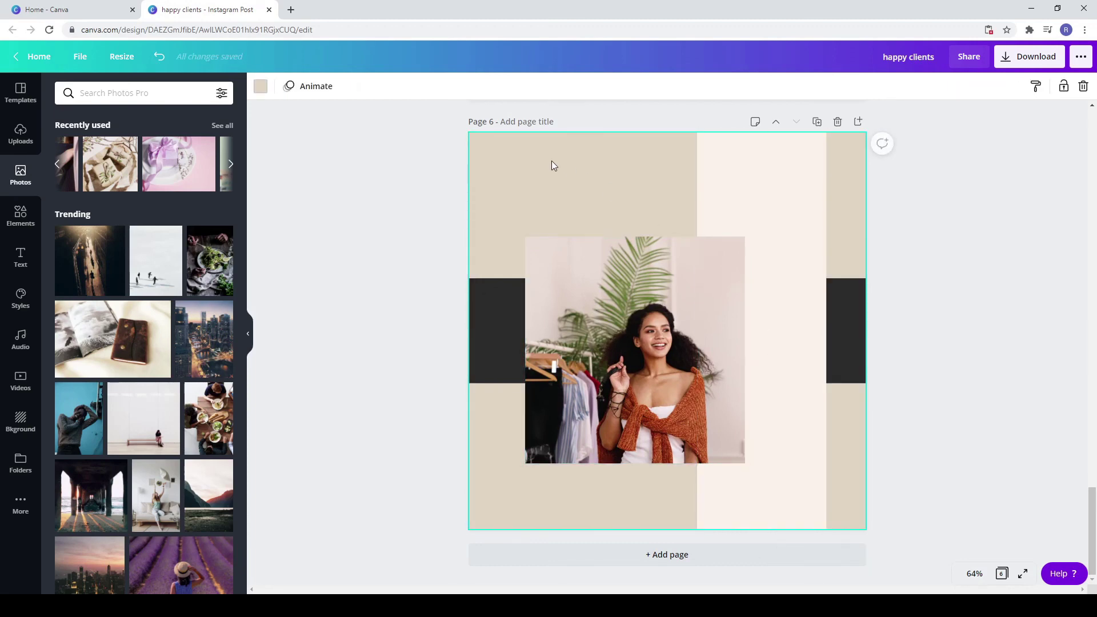
key(ctrl+v)
drag(766, 248, 581, 335)
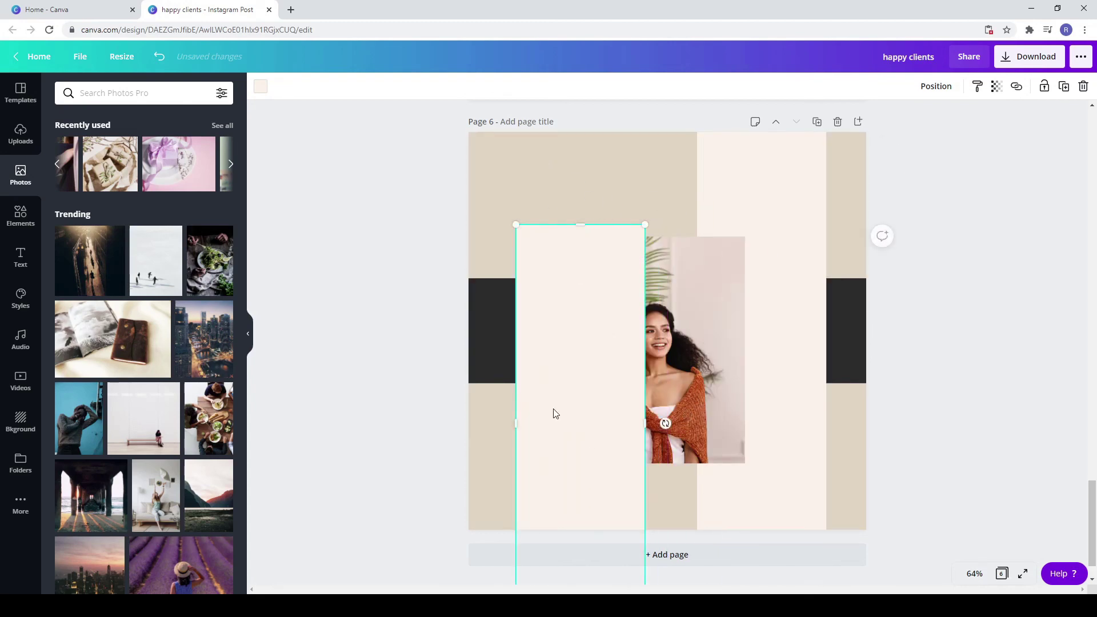
drag(591, 217, 584, 386)
drag(585, 447, 582, 292)
drag(638, 465, 757, 467)
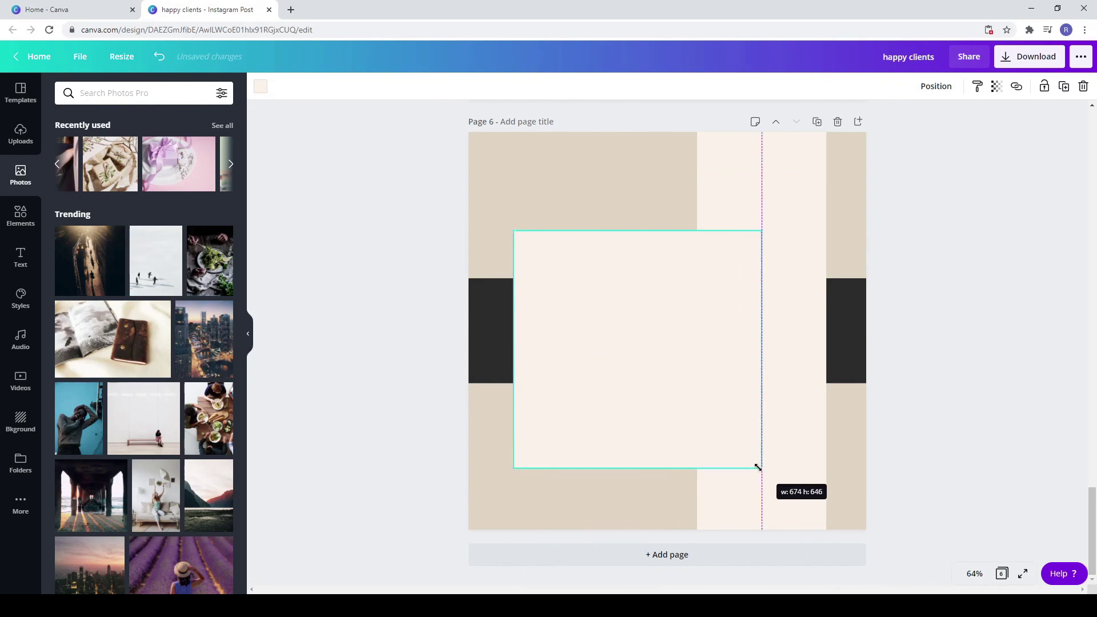
Send the cream rectangle behind the photo and narrow its left edge to frame it
right_click(669, 360)
click(712, 450)
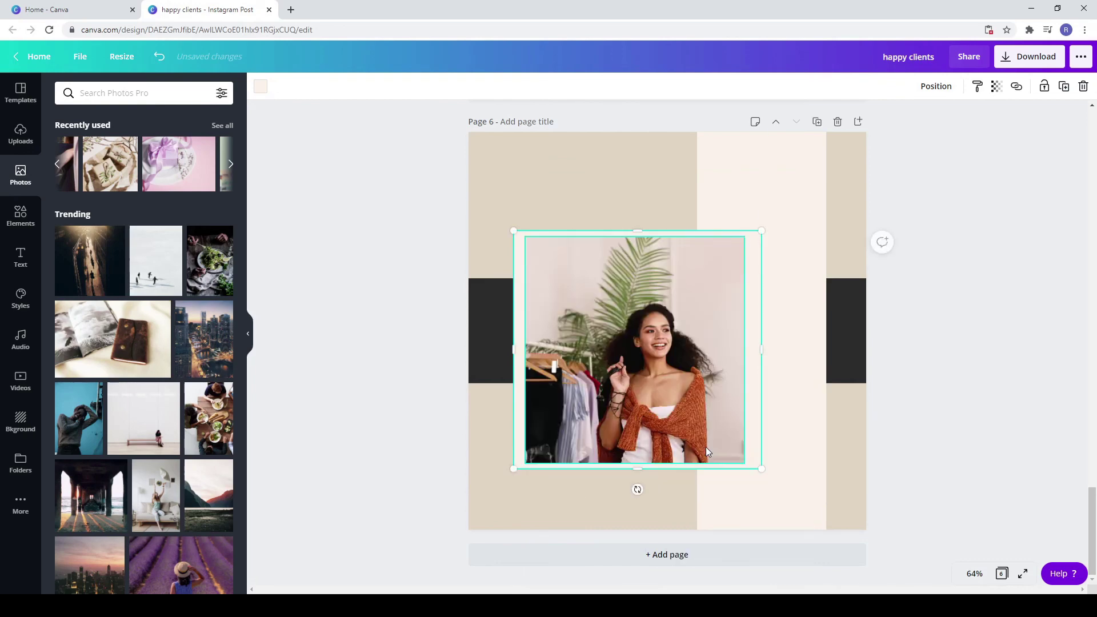
drag(516, 343, 520, 344)
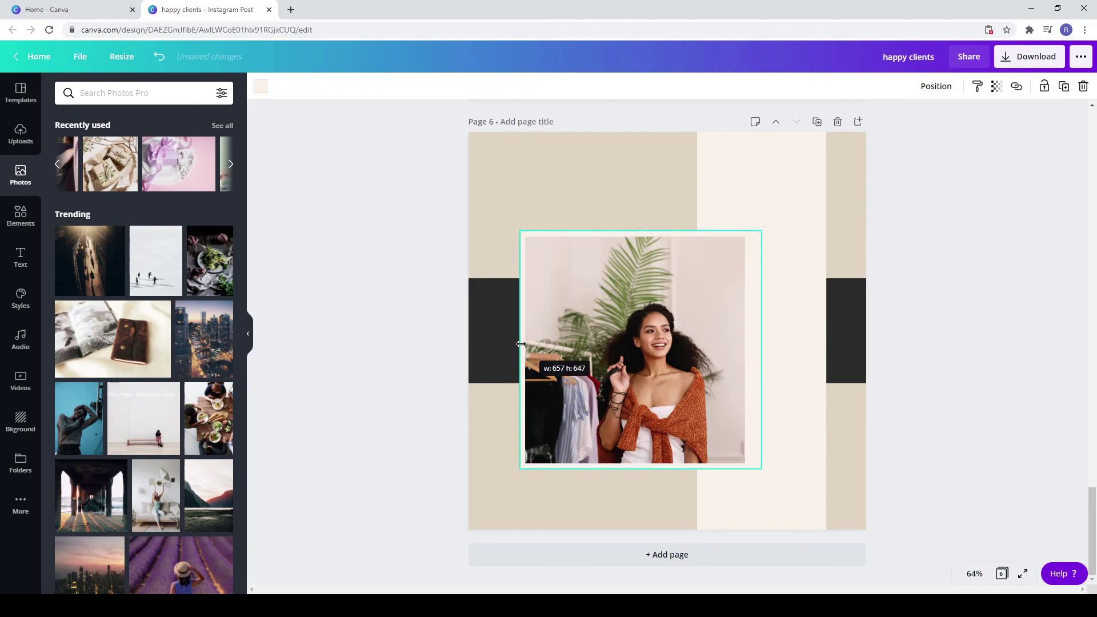
click(606, 169)
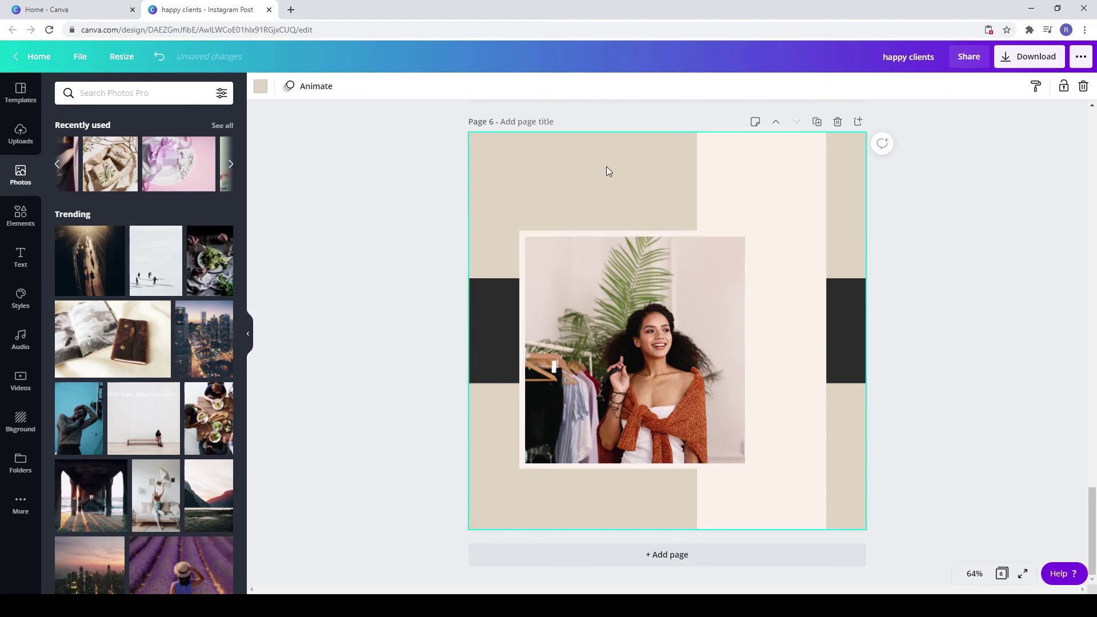
scroll(611, 451, up, 9)
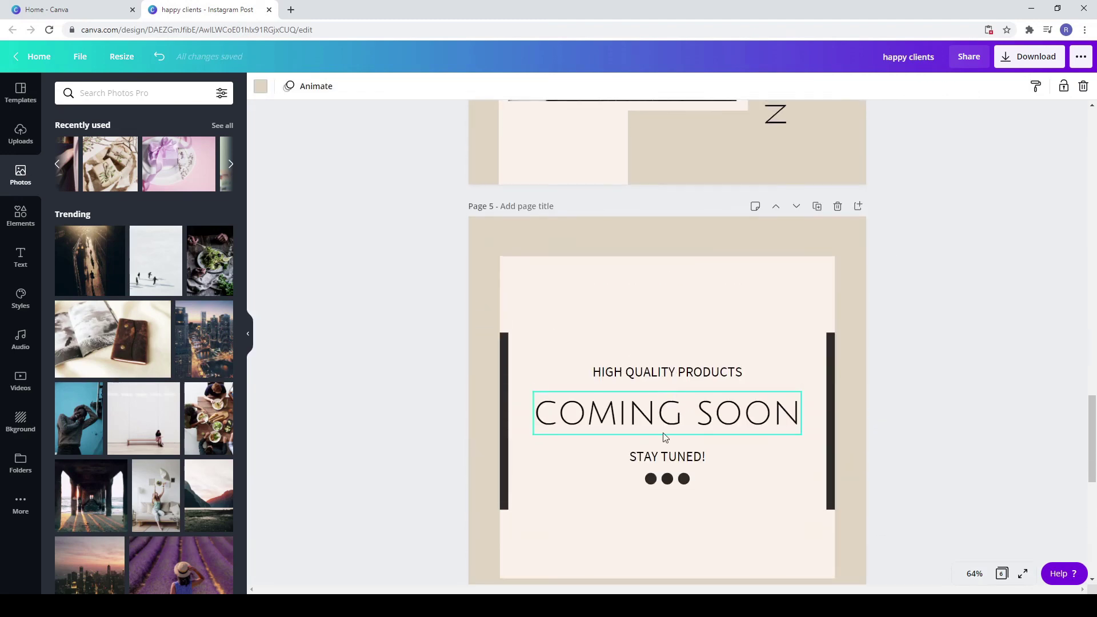
Copy the COMING SOON heading from page 5 onto the bottom of page 6
right_click(656, 412)
click(697, 403)
scroll(697, 403, down, 9)
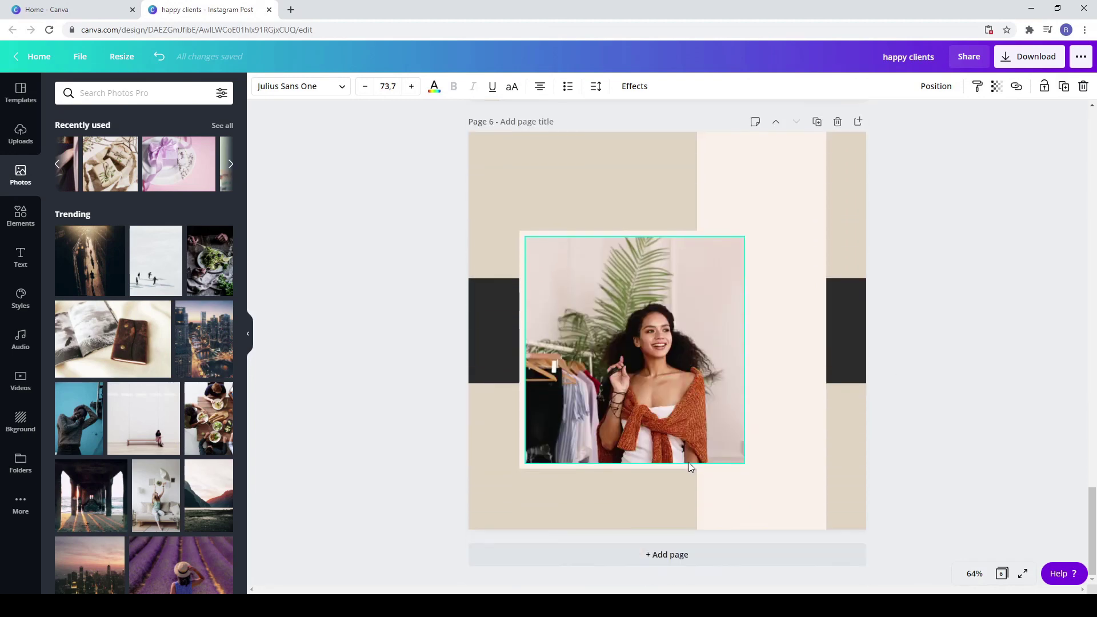
click(661, 495)
key(ctrl+v)
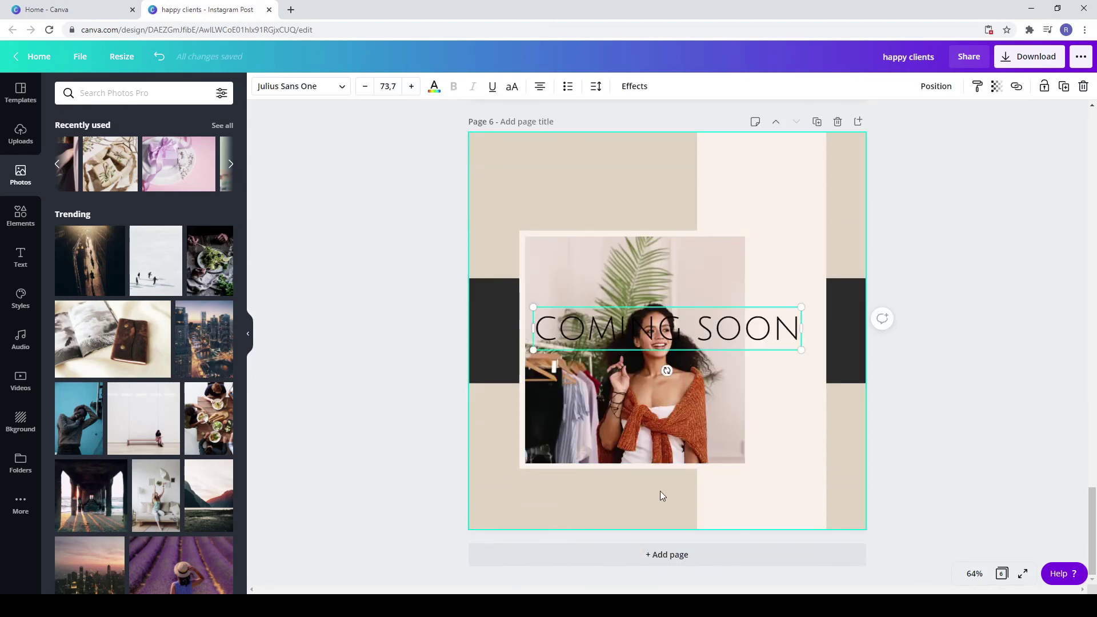
drag(685, 336, 707, 497)
Retype the heading as 'NEXT GENERATION' and shrink it to fit below the photo
double_click(763, 496)
text(NEXT GENERATION)
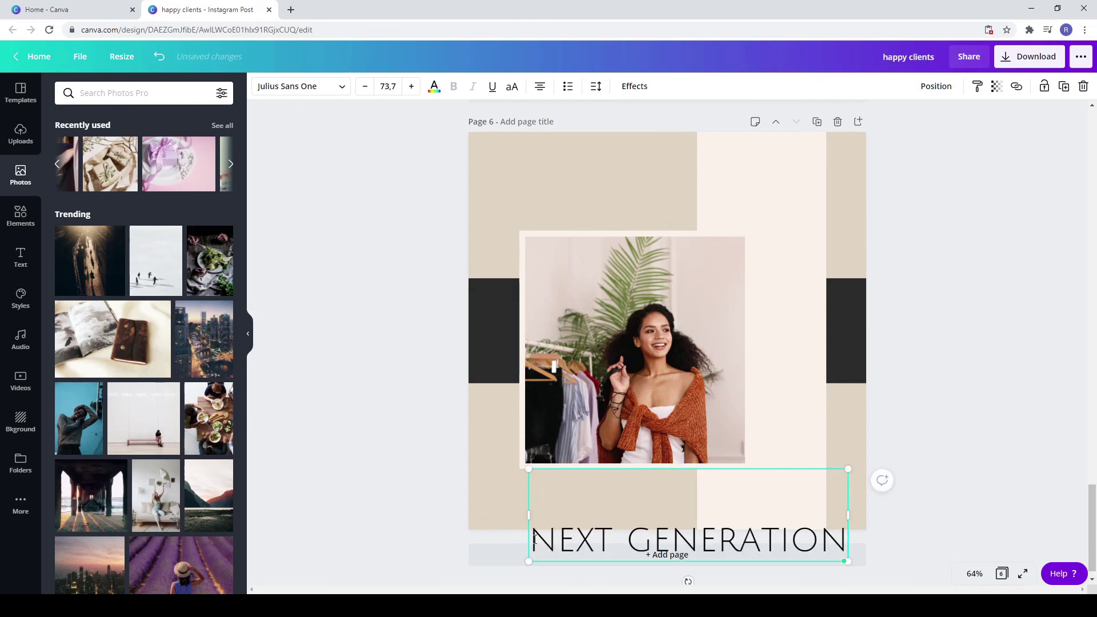
click(1009, 486)
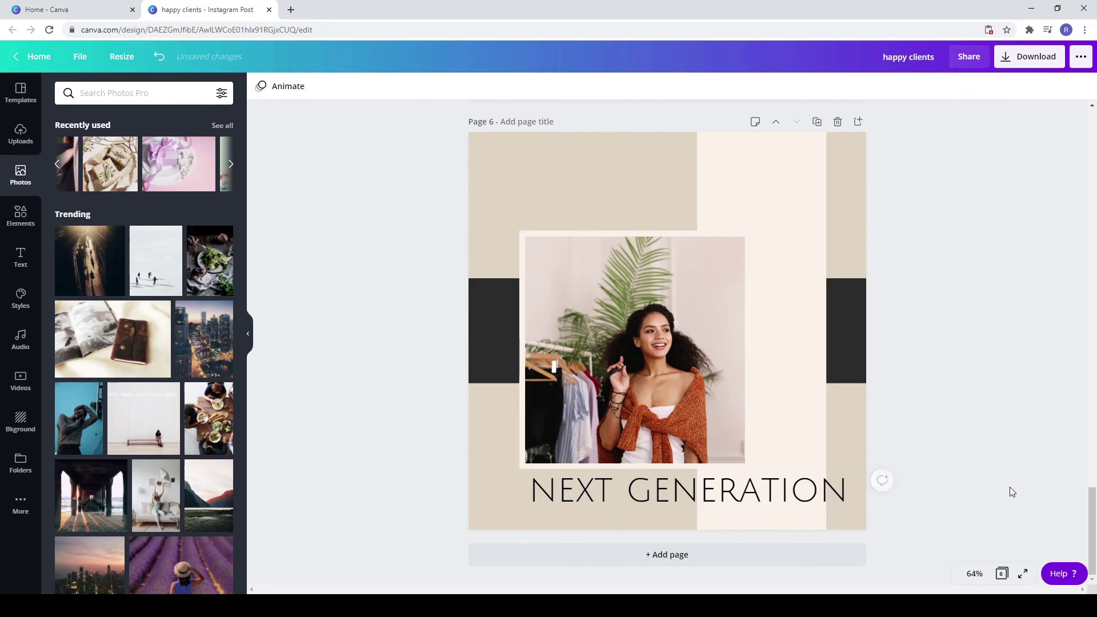
click(839, 508)
drag(847, 510, 797, 487)
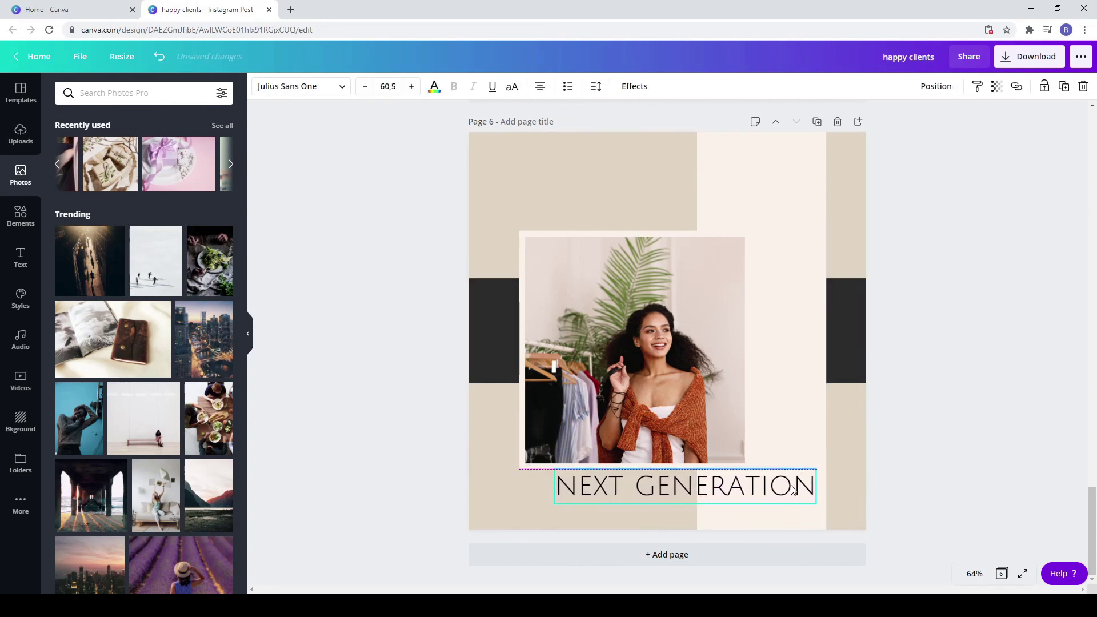
key(Escape)
scroll(781, 284, up, 10)
Copy the moon element from page 1 onto page 6, above the photo's right side
scroll(645, 301, up, 15)
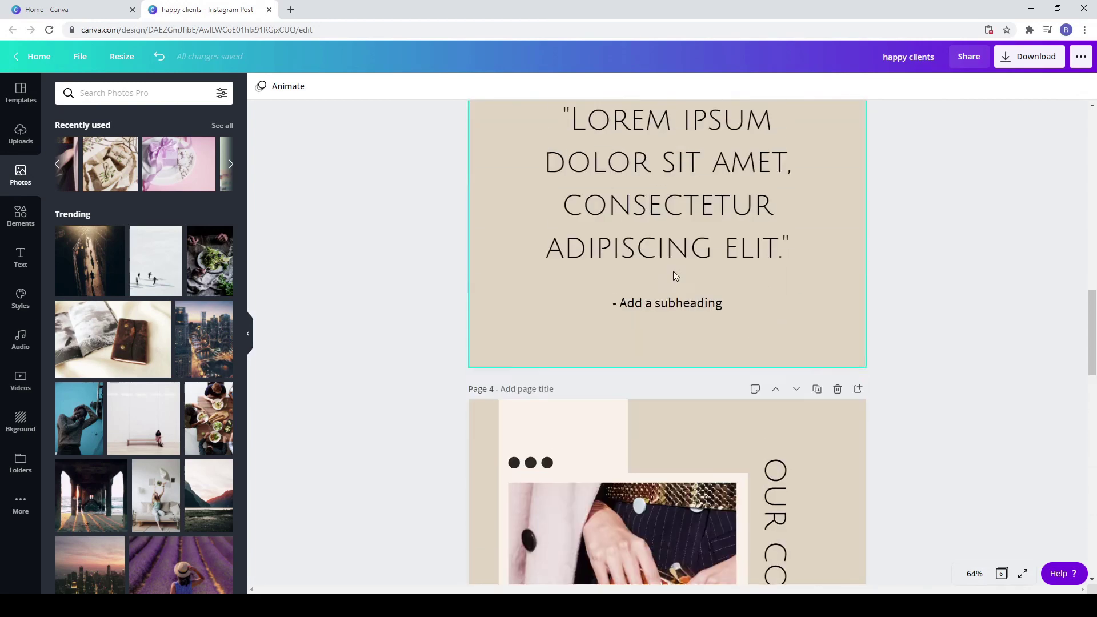
scroll(708, 246, up, 2)
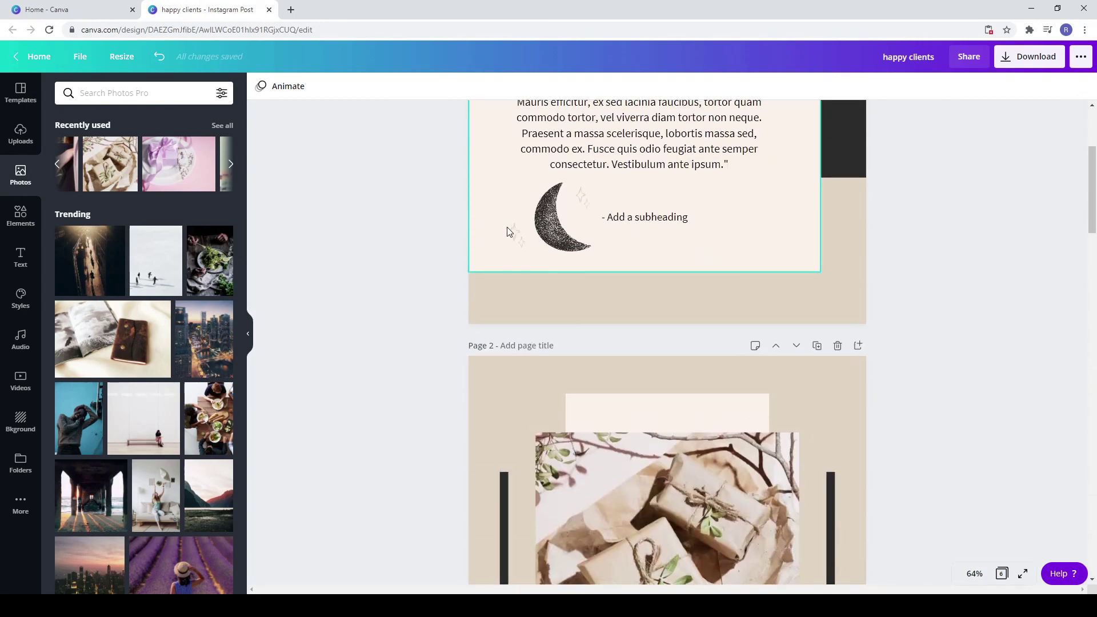
right_click(548, 224)
click(540, 249)
right_click(537, 248)
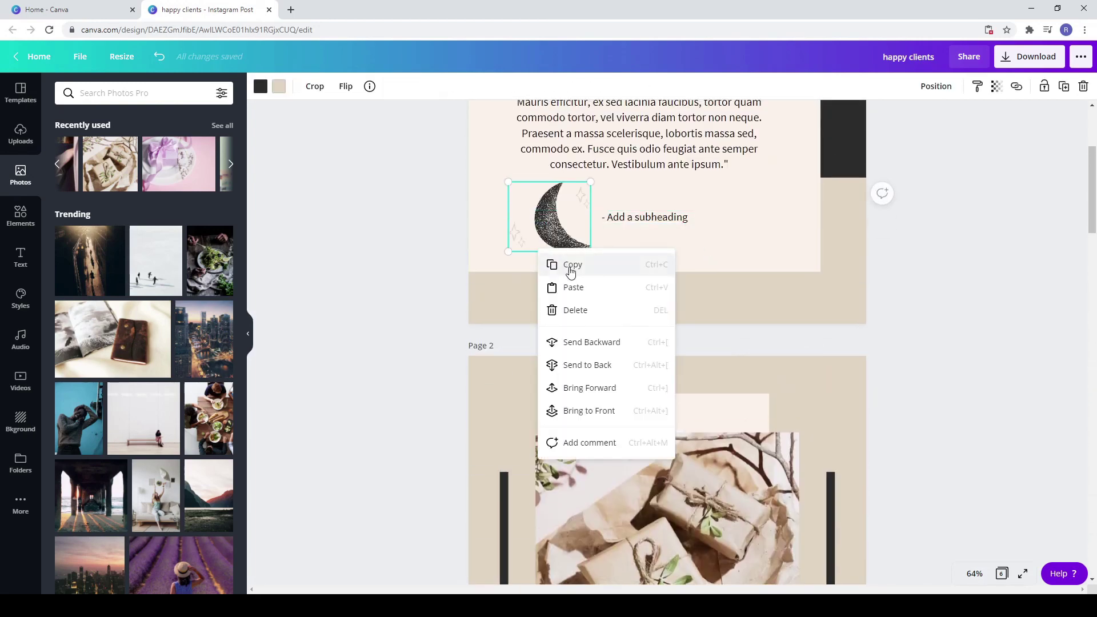
scroll(719, 301, down, 15)
scroll(768, 333, down, 15)
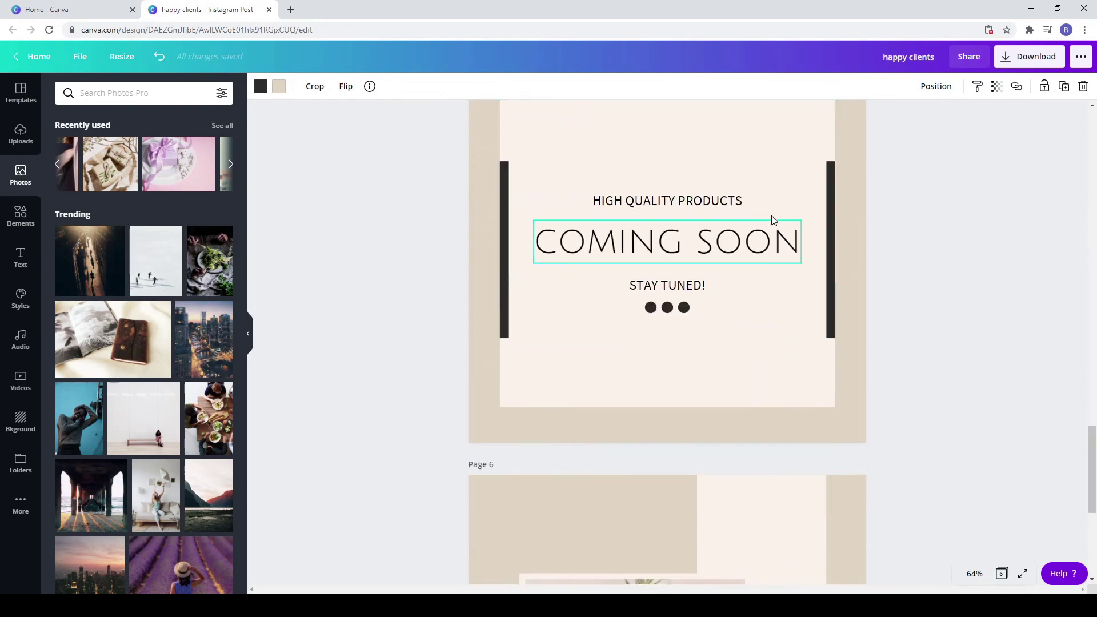
key(ctrl+v)
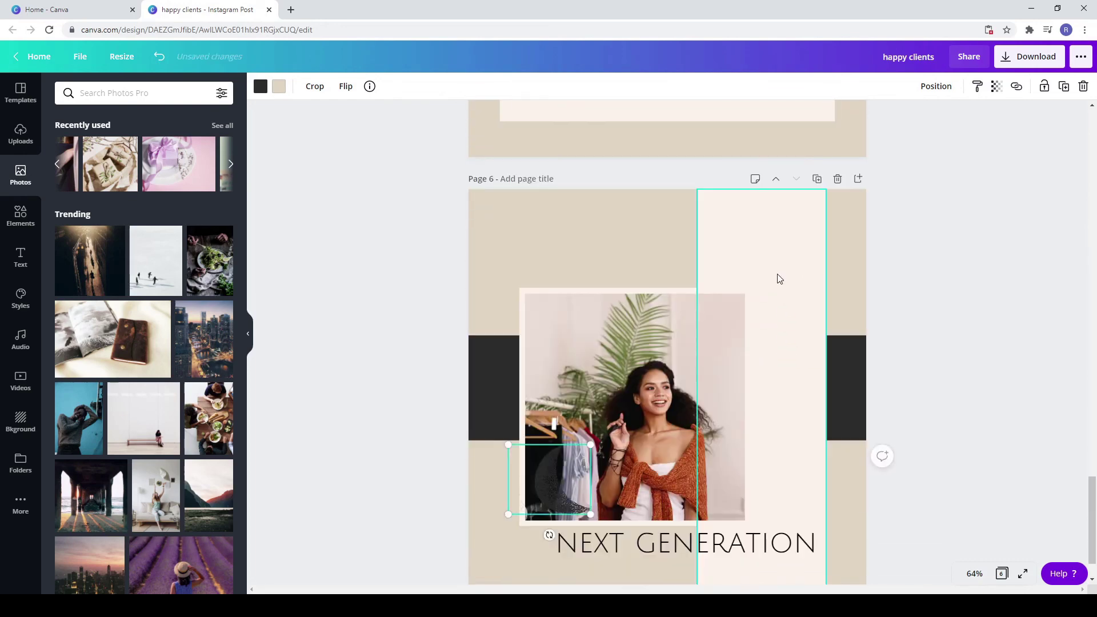
drag(571, 494, 747, 303)
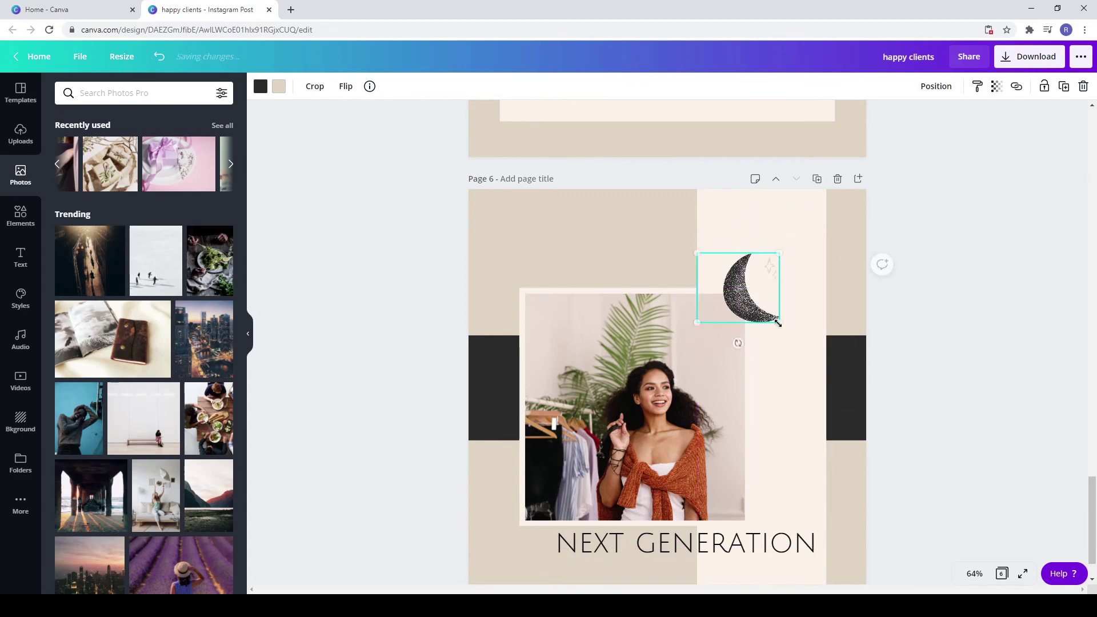
click(910, 373)
Nudge the moon slightly left and down, then show all pages in grid view
scroll(917, 379, down, 1)
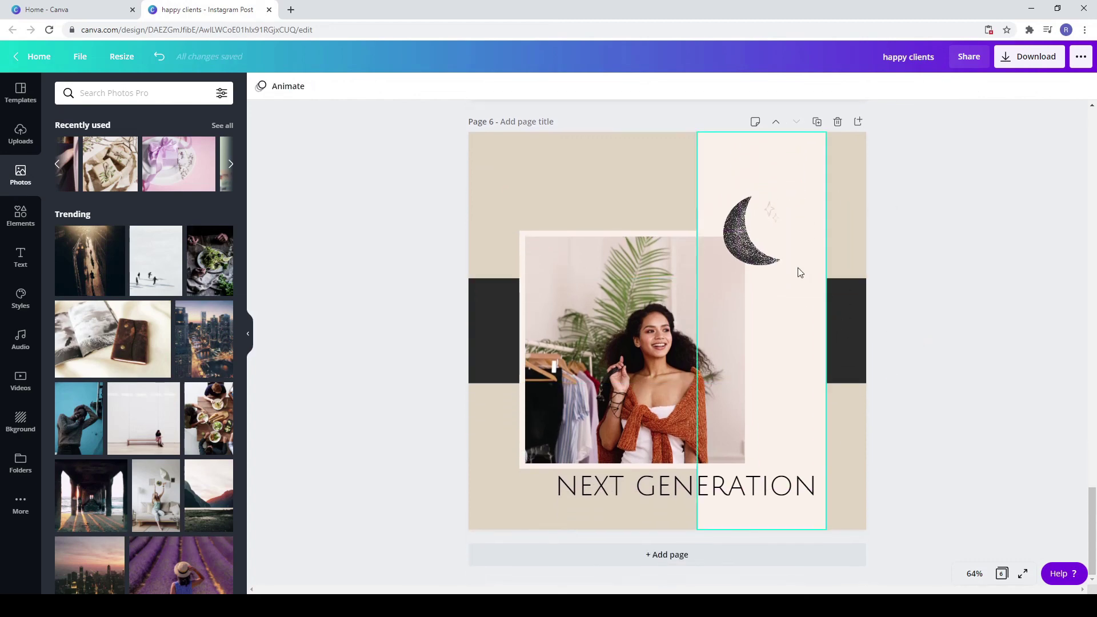
drag(739, 253, 728, 259)
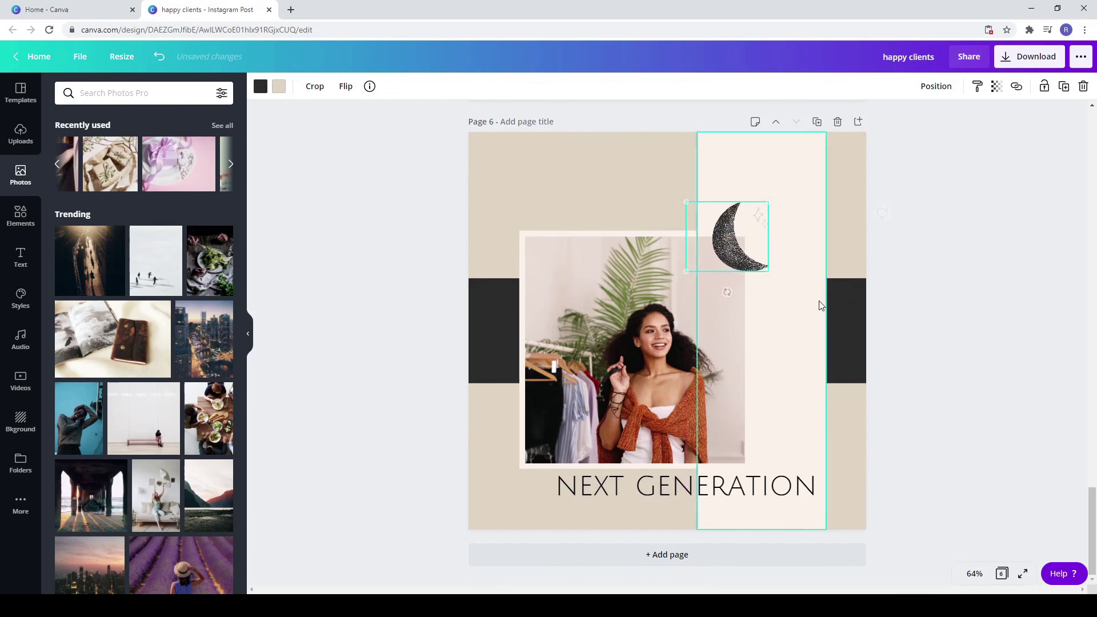
click(965, 378)
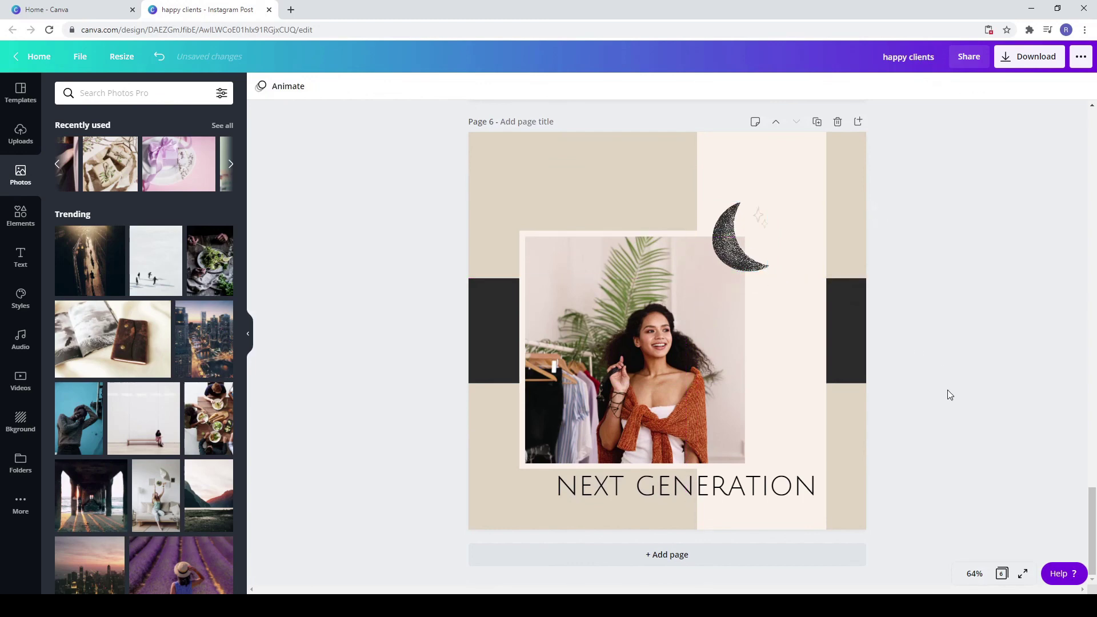
click(1000, 573)
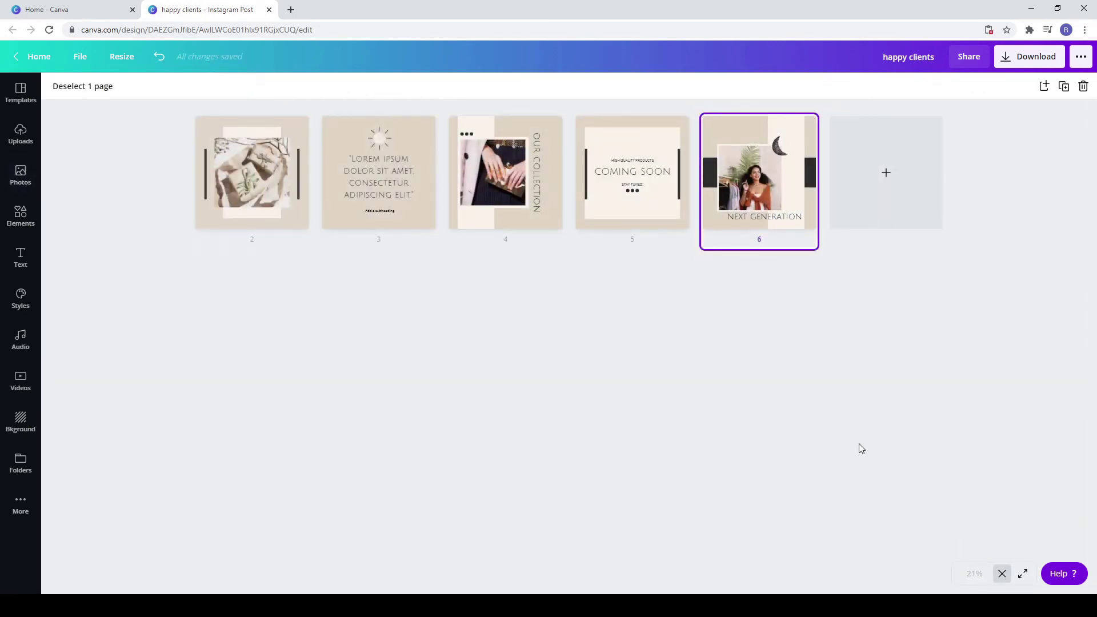